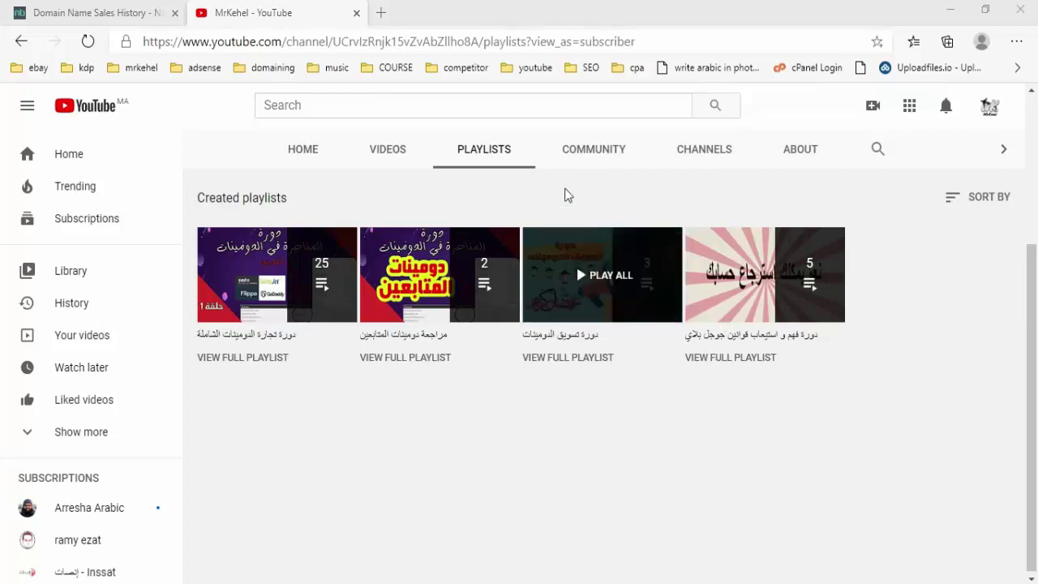
- On NameBio, run a domain sales search for the keyword 'cars'
left_click(113, 14)
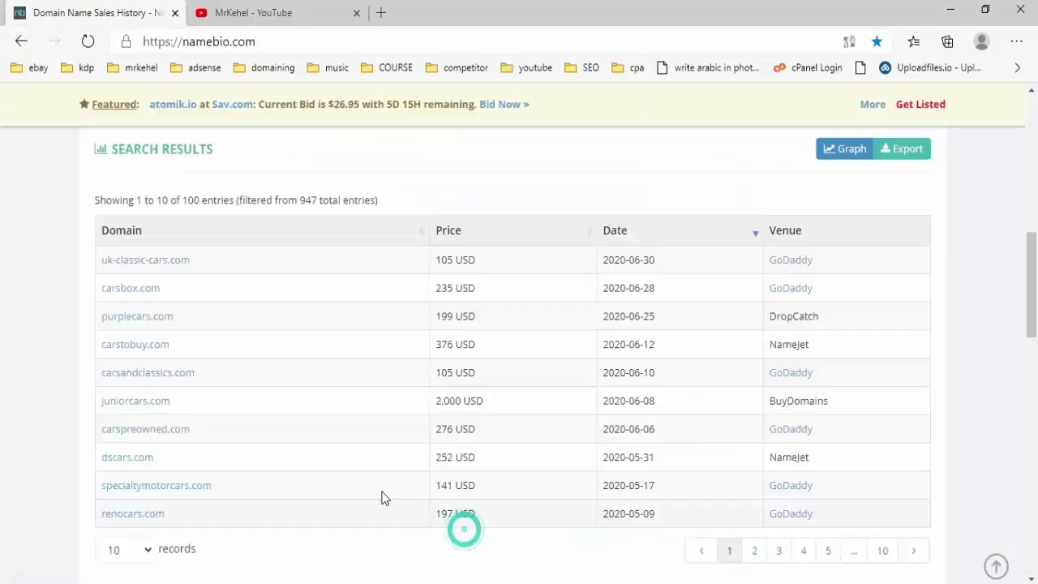
scroll(364, 486, "up", 7)
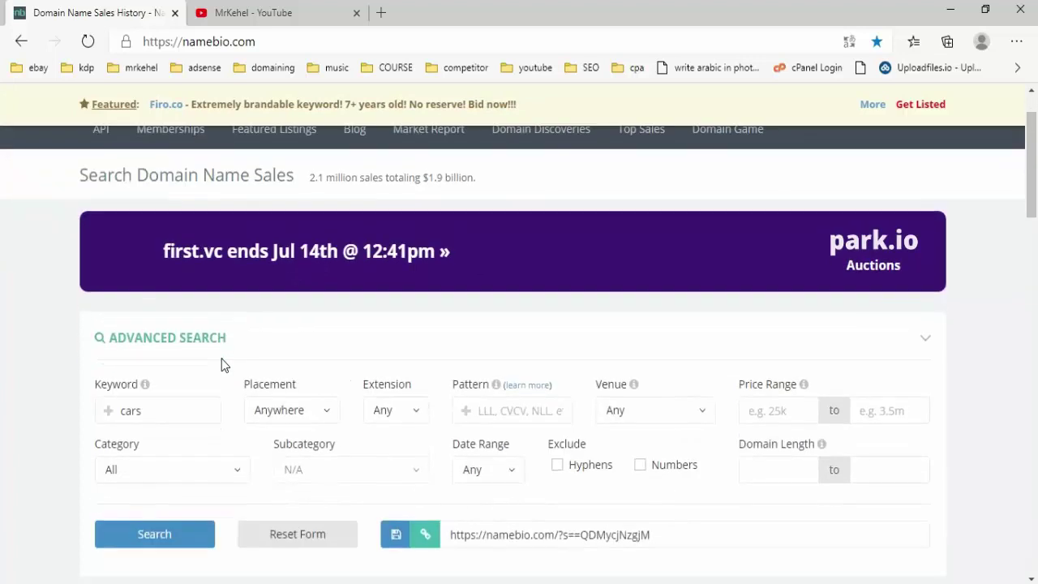
scroll(222, 359, "down", 2)
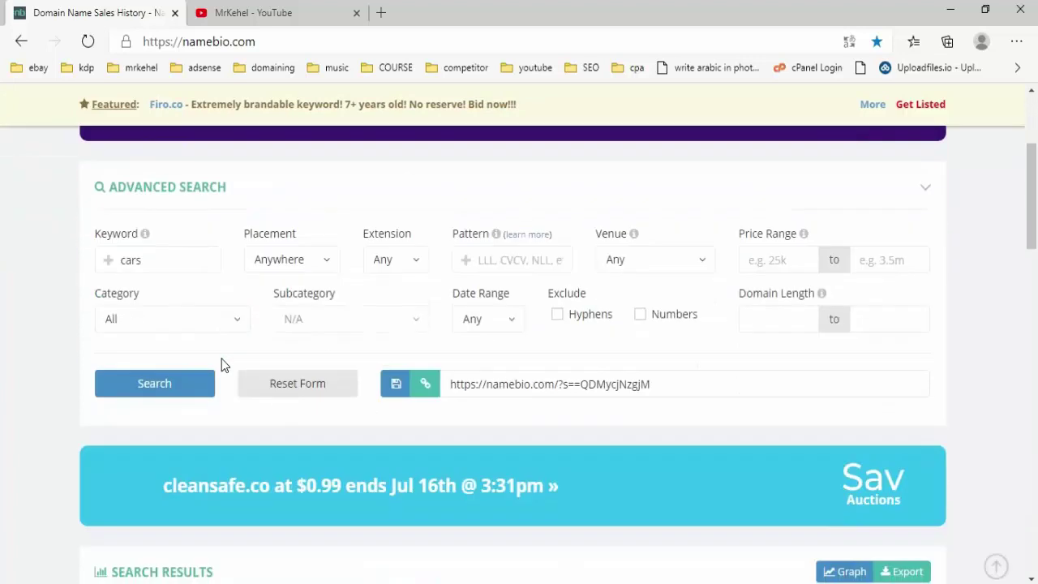
left_click(192, 261)
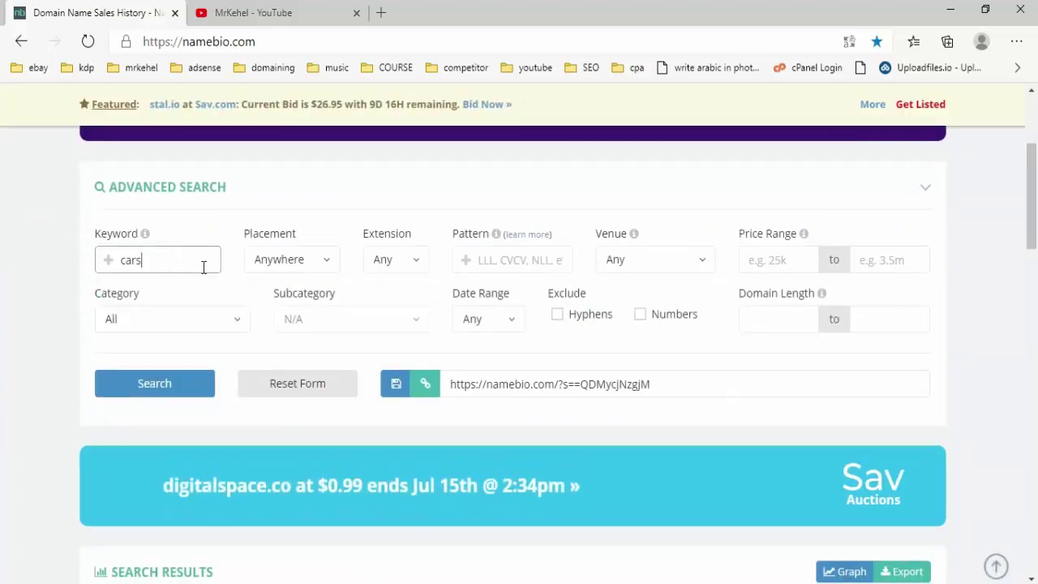
left_click(196, 394)
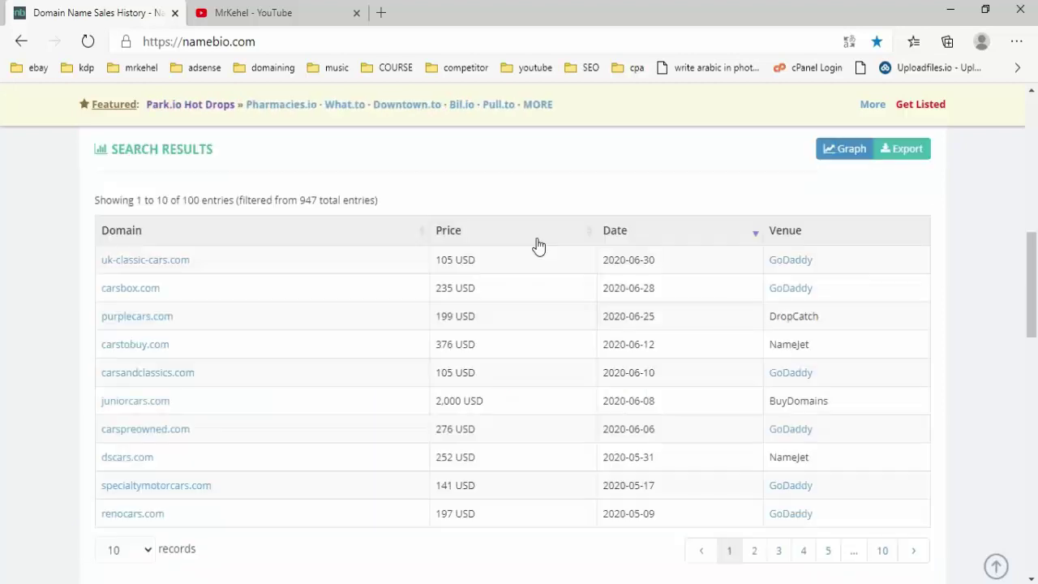
- Show 100 results per page and scroll through the cars domain sales
left_click(135, 549)
left_click(135, 525)
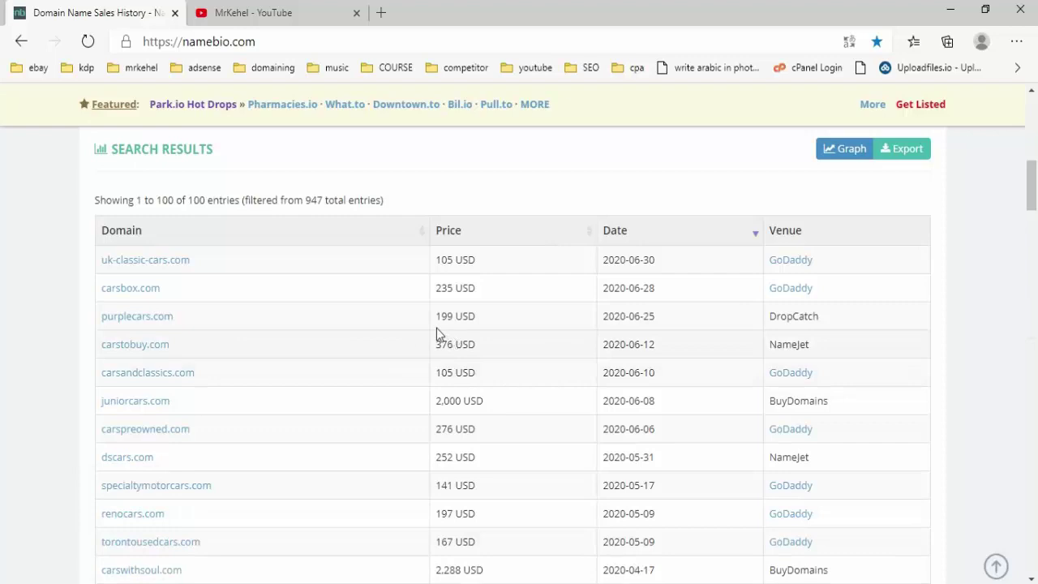
scroll(447, 275, "down", 1)
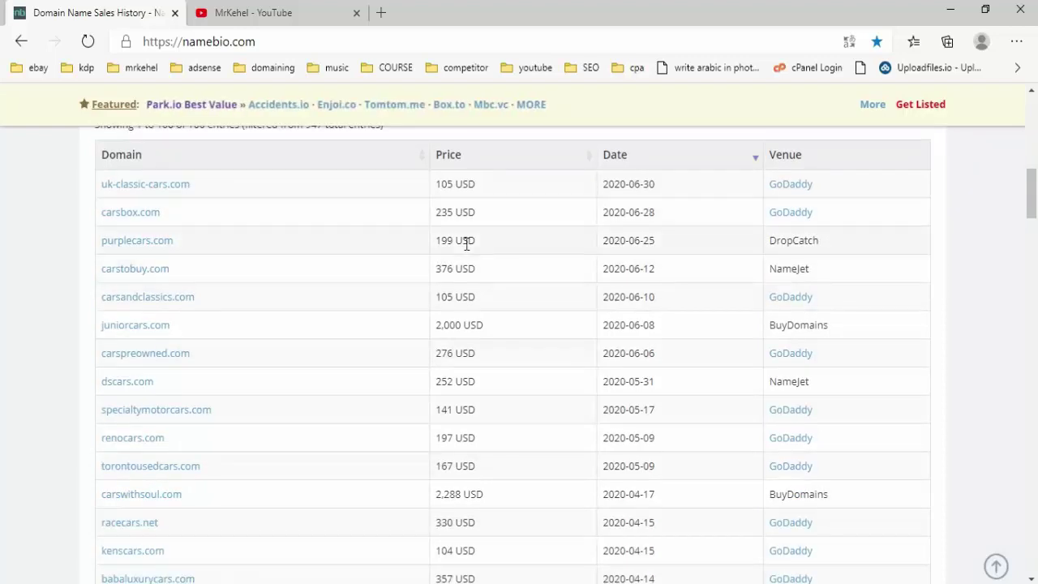
scroll(467, 242, "down", 1)
scroll(491, 284, "down", 3)
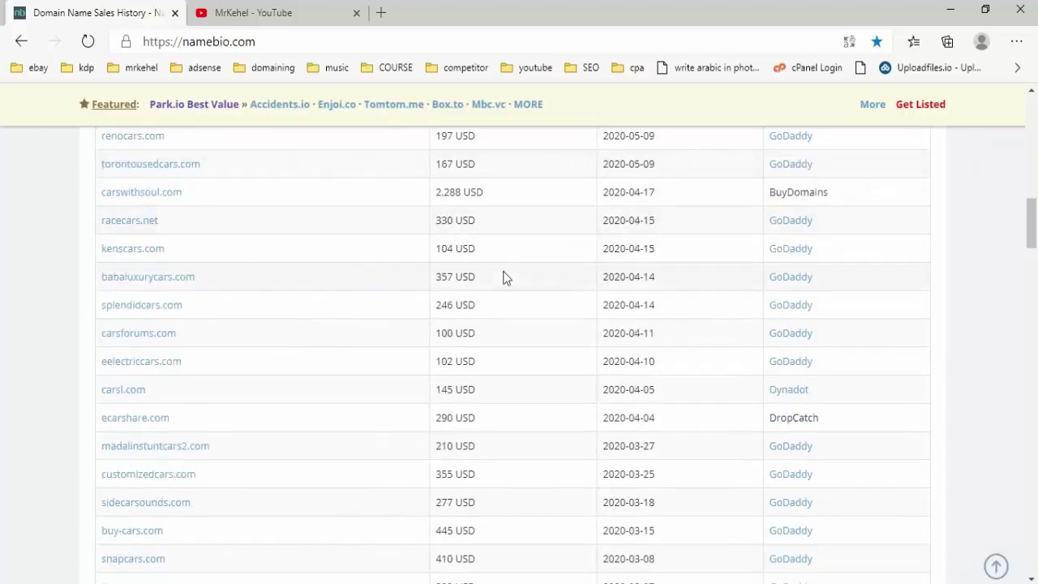
scroll(500, 316, "down", 3)
scroll(487, 318, "down", 2)
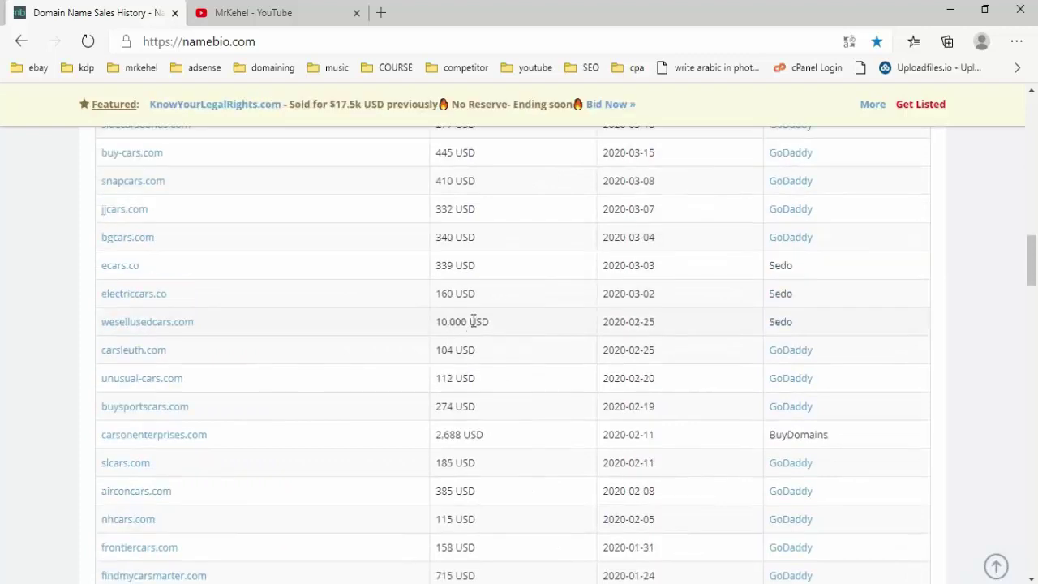
scroll(475, 323, "down", 8)
scroll(474, 325, "up", 11)
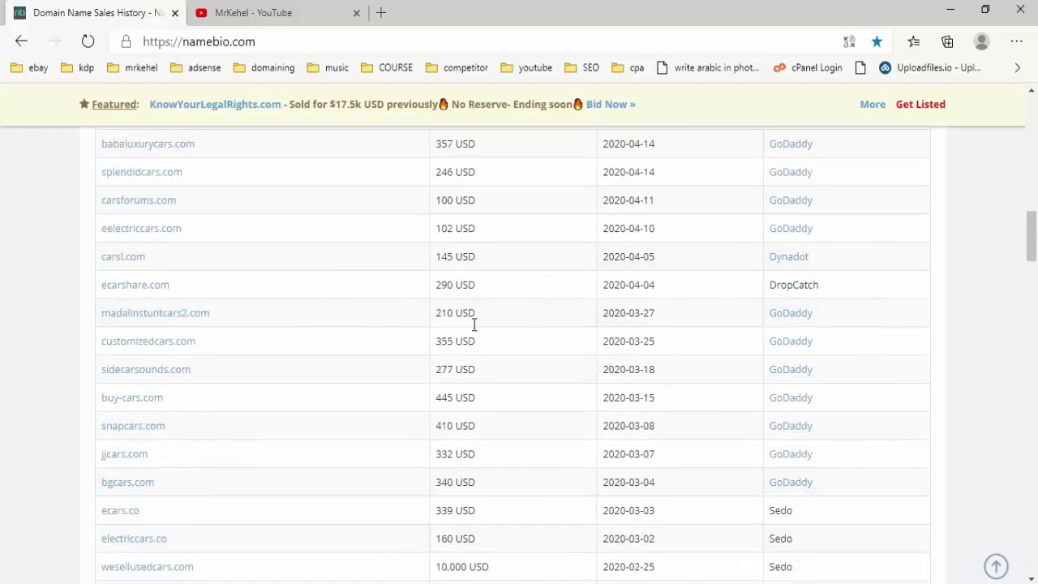
scroll(475, 324, "up", 6)
scroll(522, 289, "up", 2)
- Sort the cars domain sales by price, highest first, and review them
left_click(524, 301)
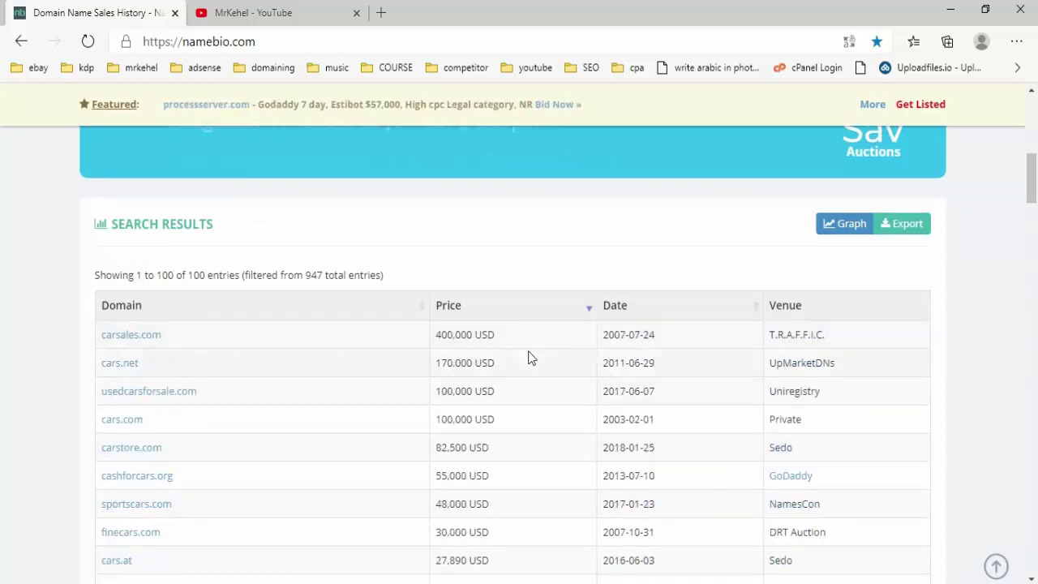
scroll(523, 332, "down", 4)
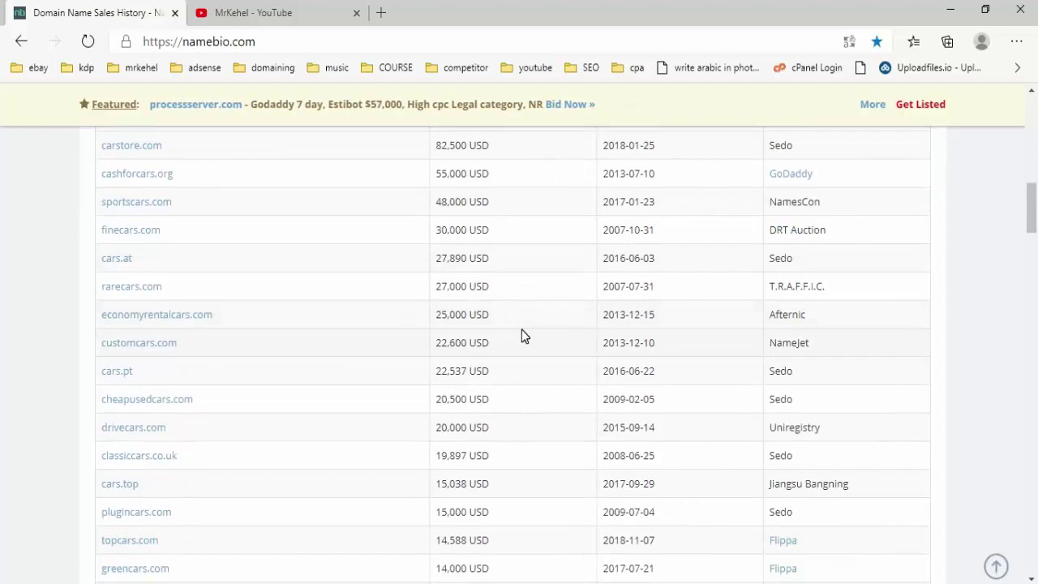
scroll(523, 332, "down", 4)
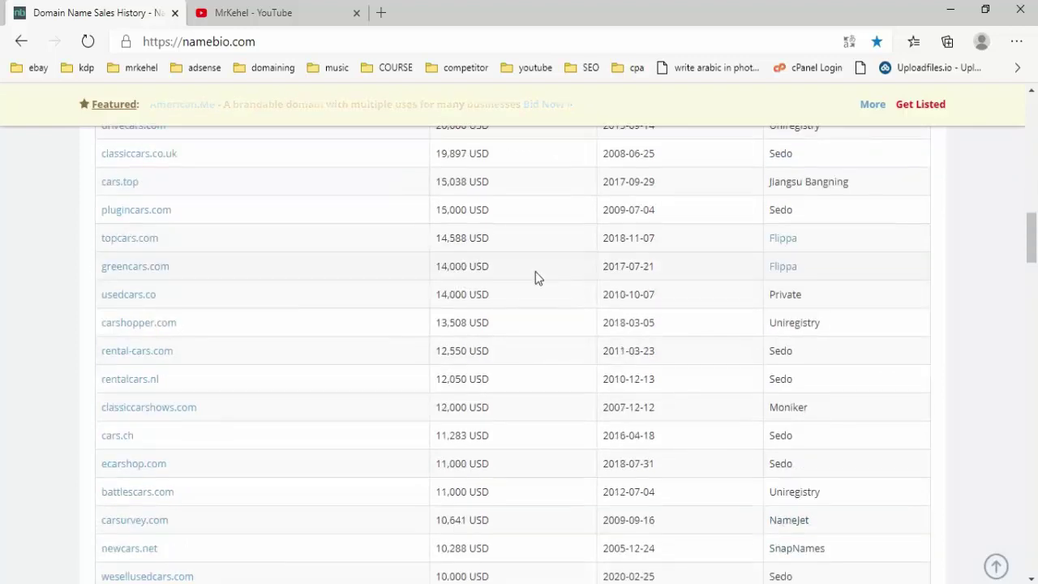
scroll(535, 272, "up", 2)
scroll(535, 277, "up", 2)
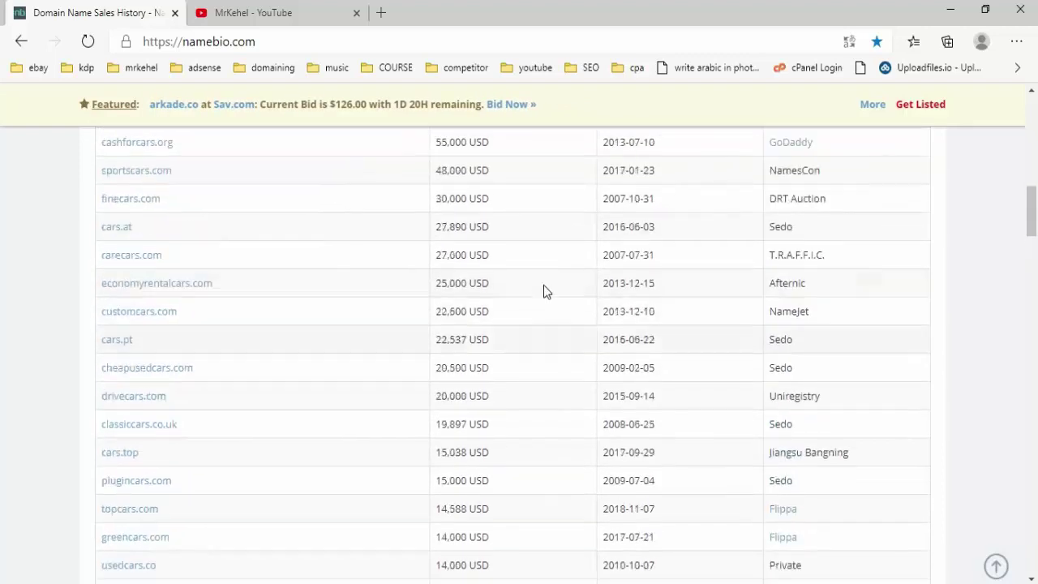
scroll(543, 285, "up", 6)
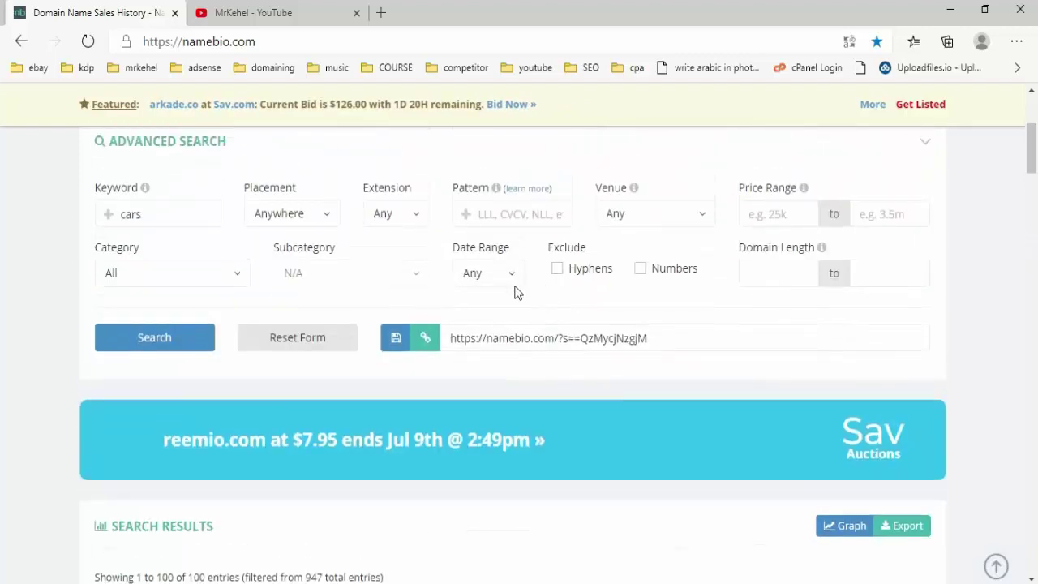
- Filter to the Business category and review its 36 sales, 400,000 down to 105 USD
left_click(180, 280)
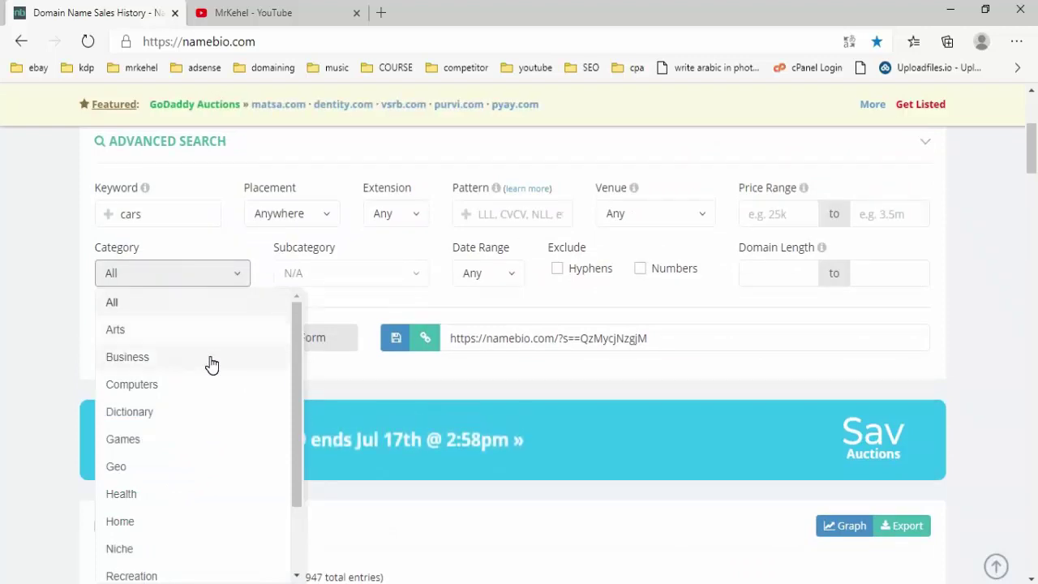
left_click(211, 364)
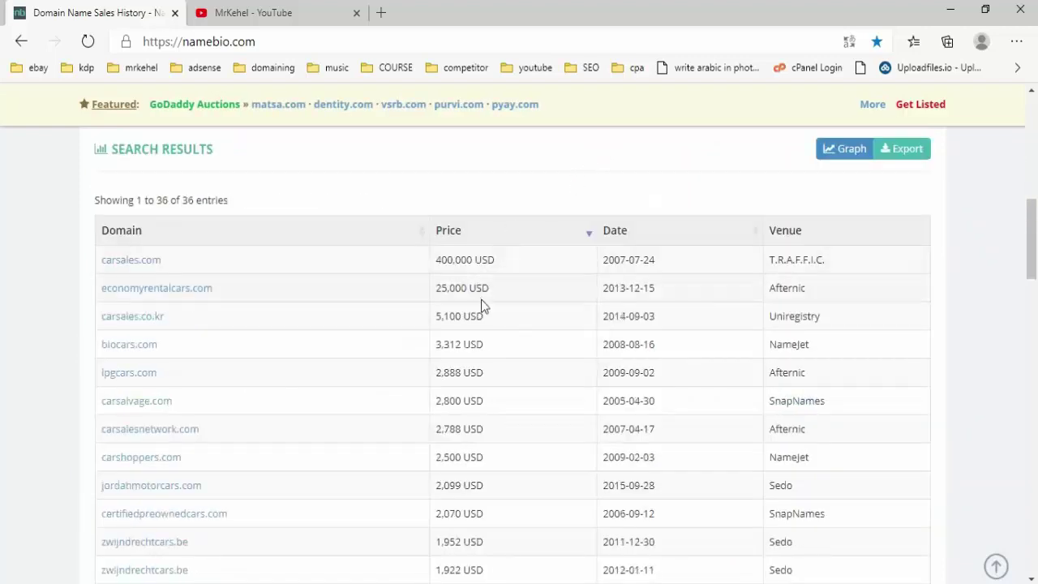
scroll(480, 300, "down", 1)
scroll(479, 299, "down", 1)
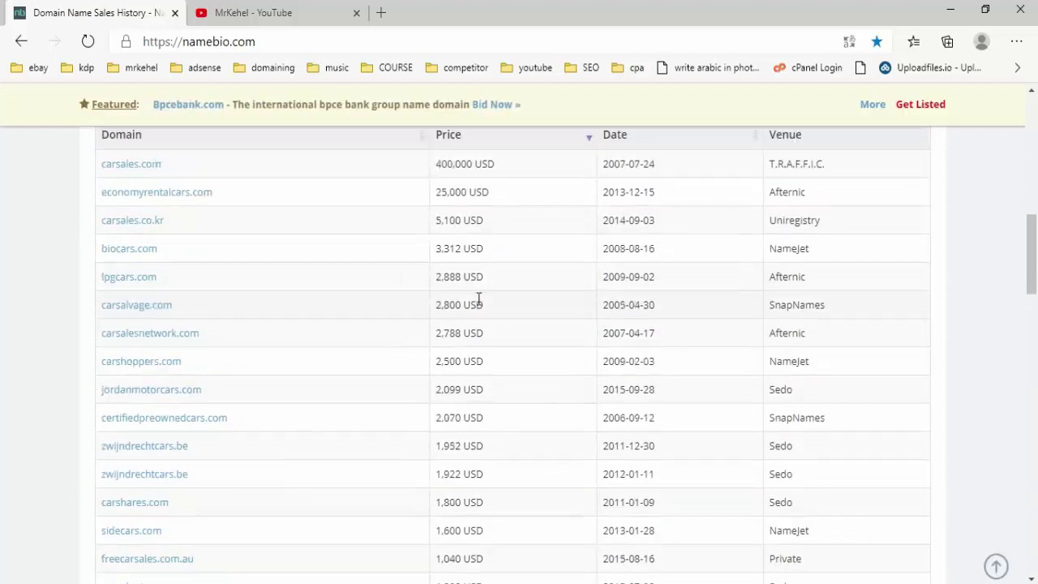
scroll(477, 303, "down", 5)
scroll(477, 304, "down", 3)
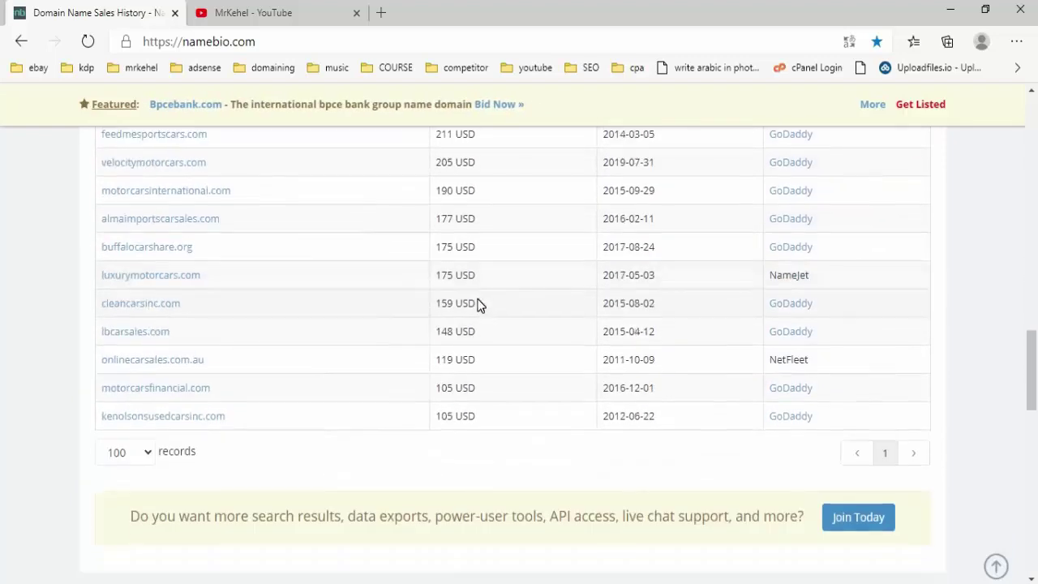
scroll(475, 300, "up", 4)
scroll(473, 297, "up", 10)
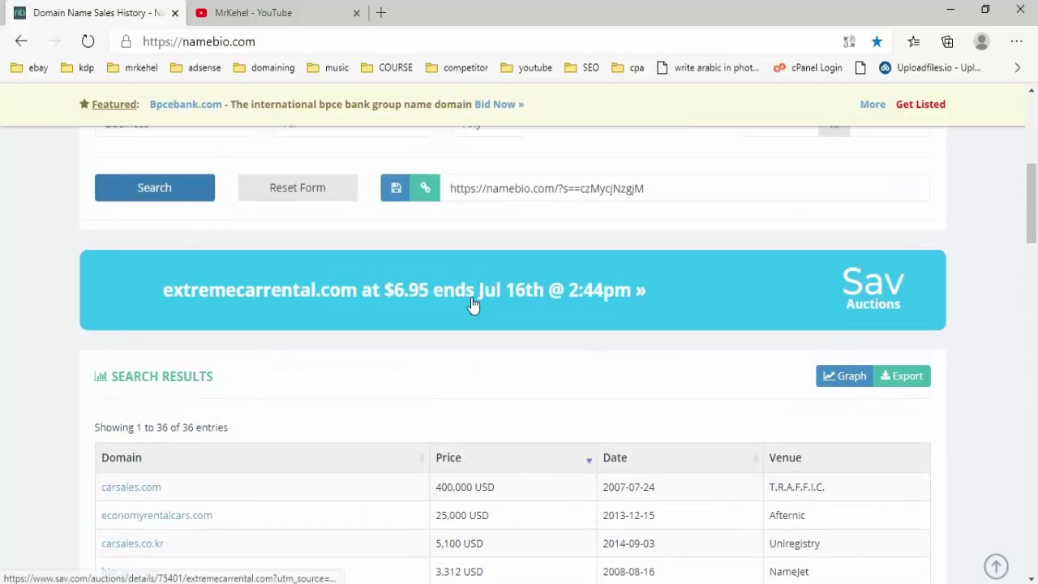
scroll(472, 299, "down", 3)
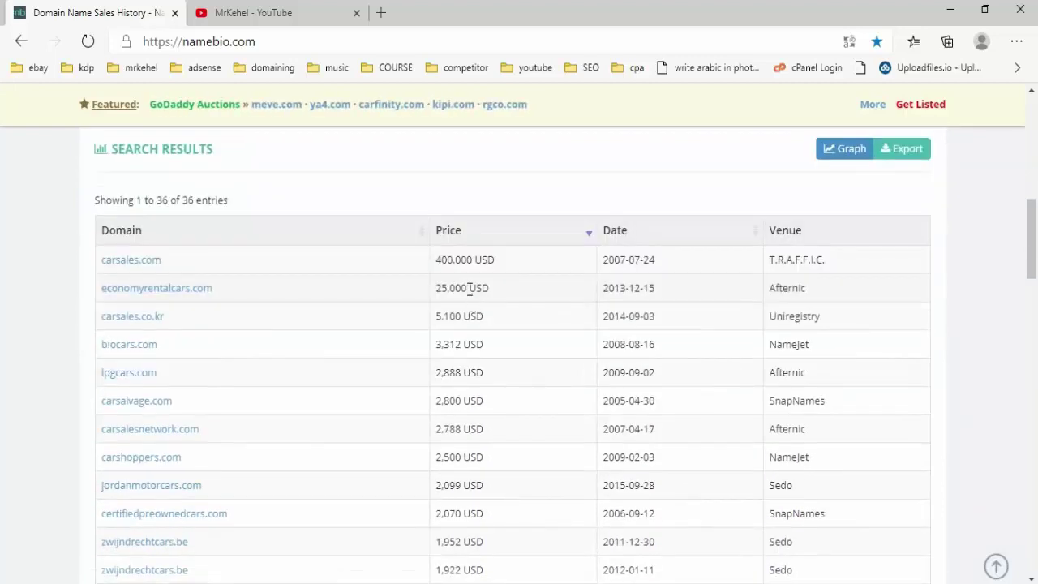
key("alt+Tab")
left_click(277, 310)
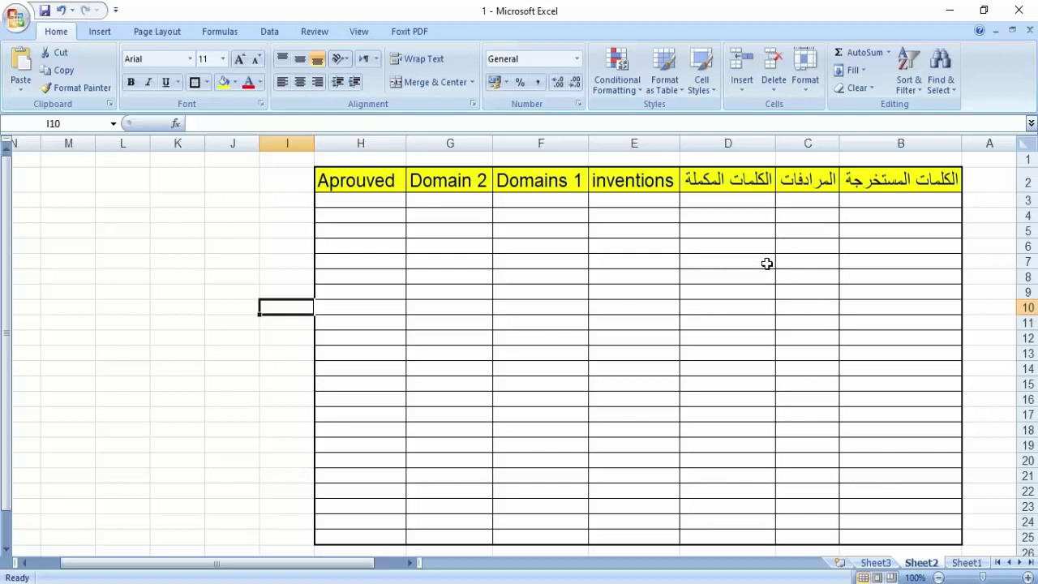
left_click(930, 202)
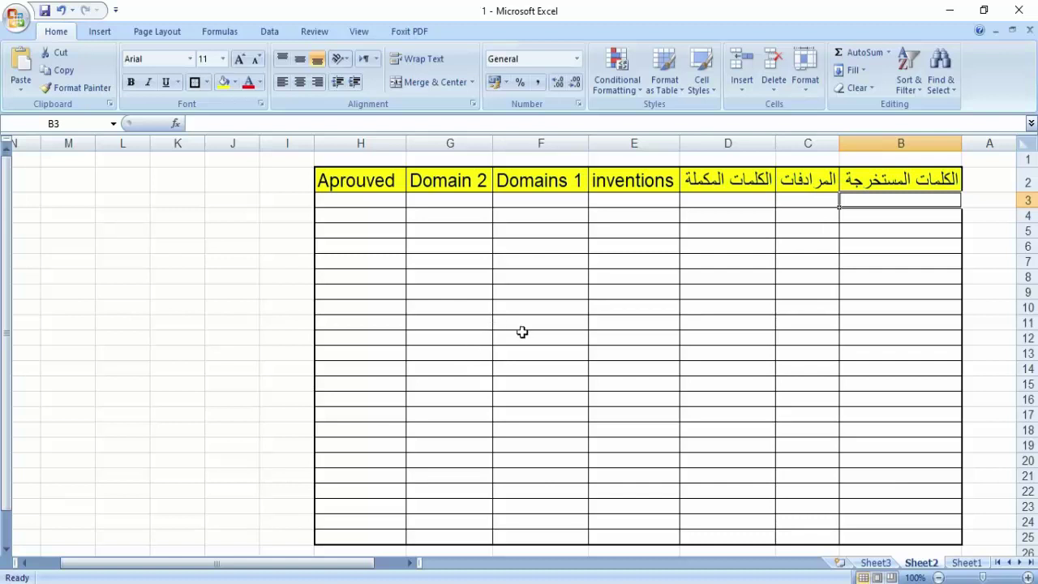
left_click(926, 219)
left_click(912, 199)
scroll(902, 324, "down", 2)
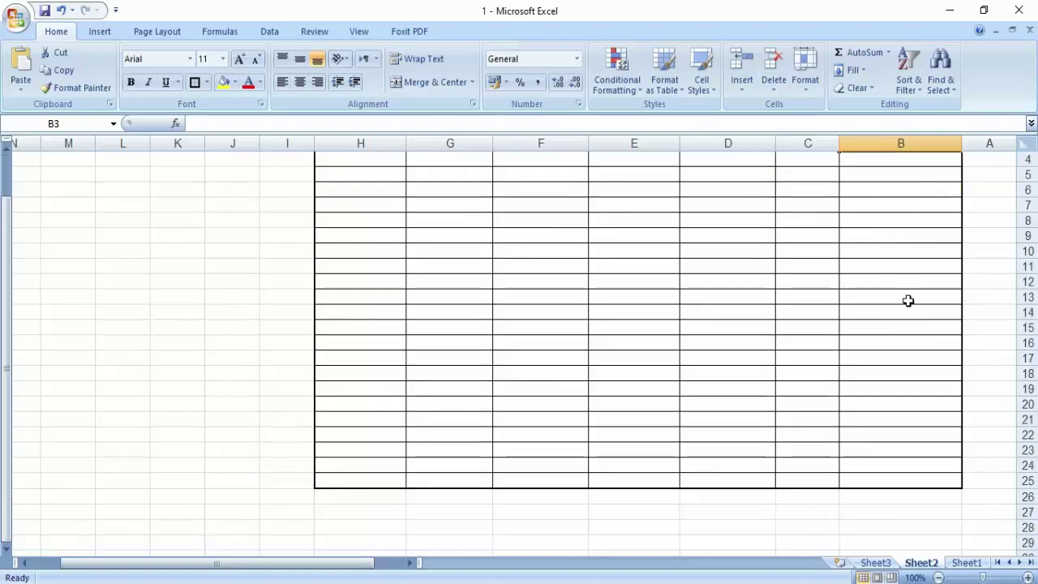
scroll(908, 300, "up", 2)
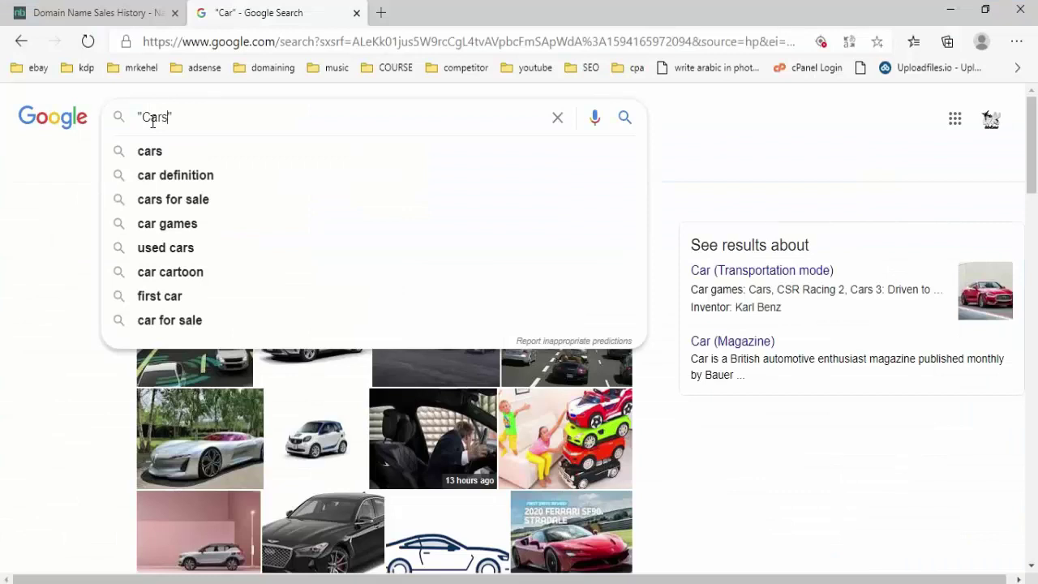
- Search Google for 'Cars' and open the cars.com result in a new tab
key("Return")
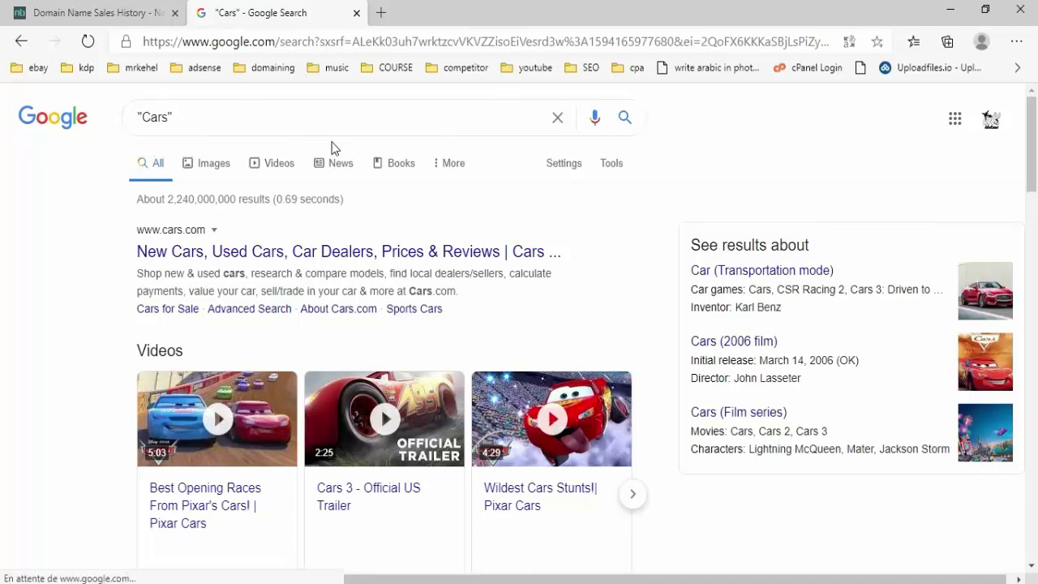
scroll(382, 159, "down", 1)
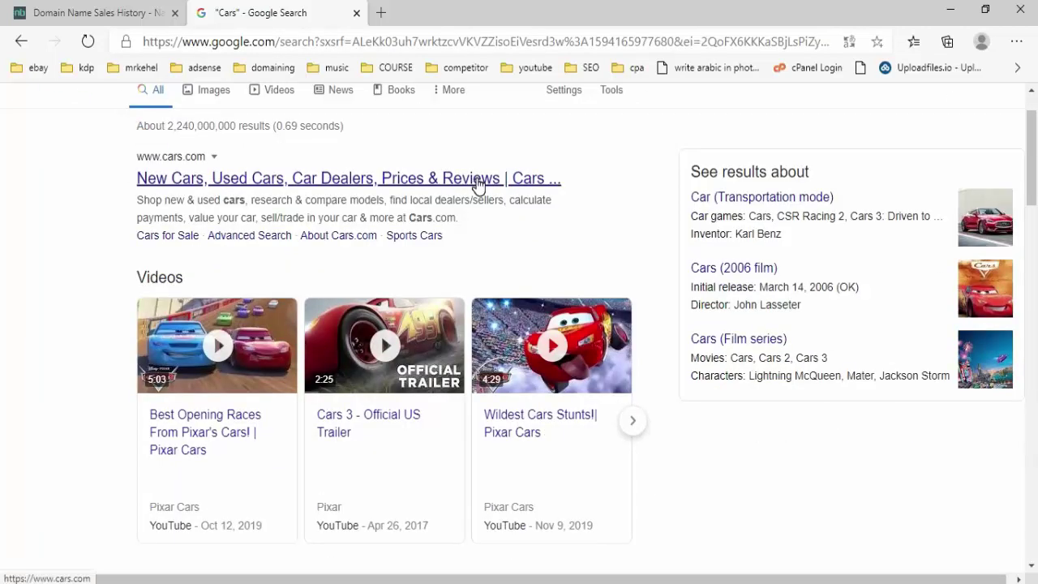
right_click(478, 183)
left_click(515, 191)
- Browse the cars.com page, checking the Excel research sheet in between
left_click(451, 25)
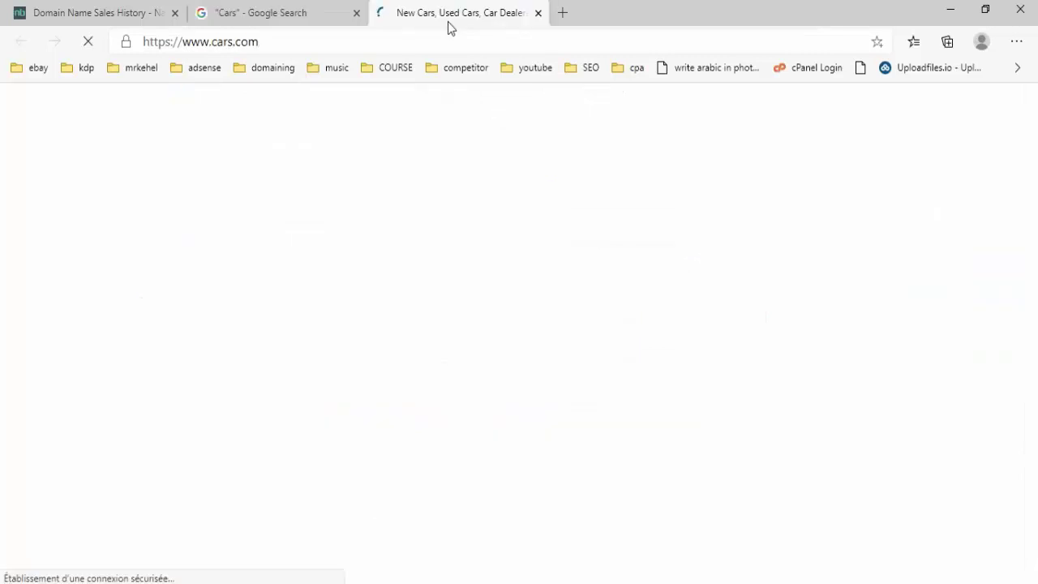
scroll(610, 253, "down", 5)
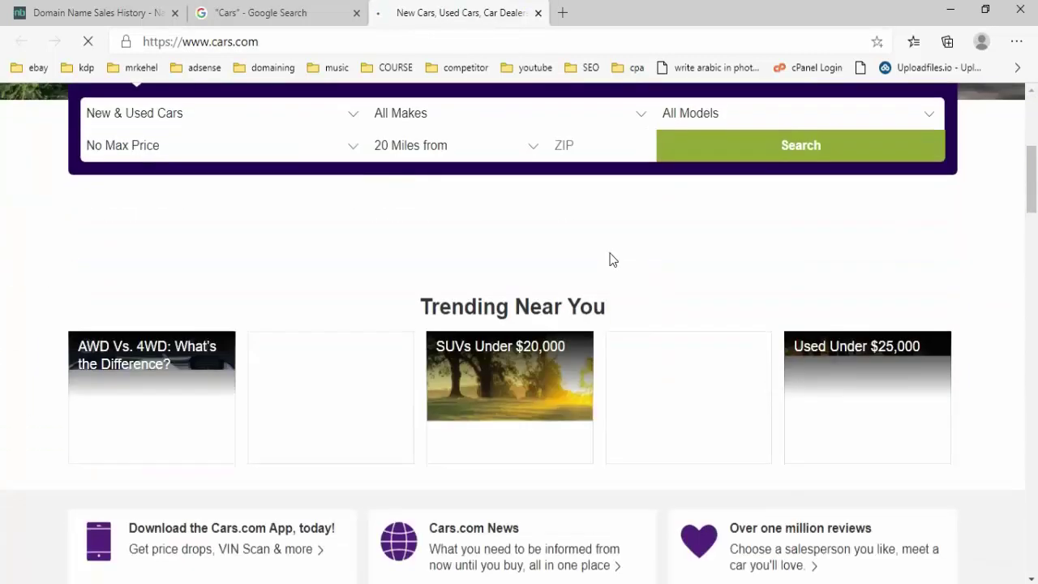
scroll(610, 257, "down", 3)
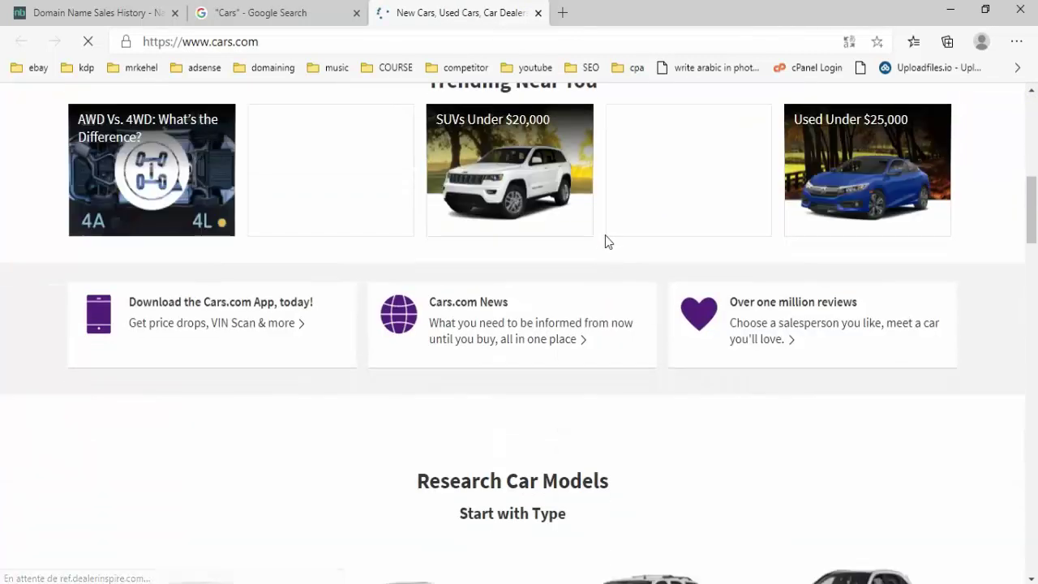
scroll(594, 219, "down", 1)
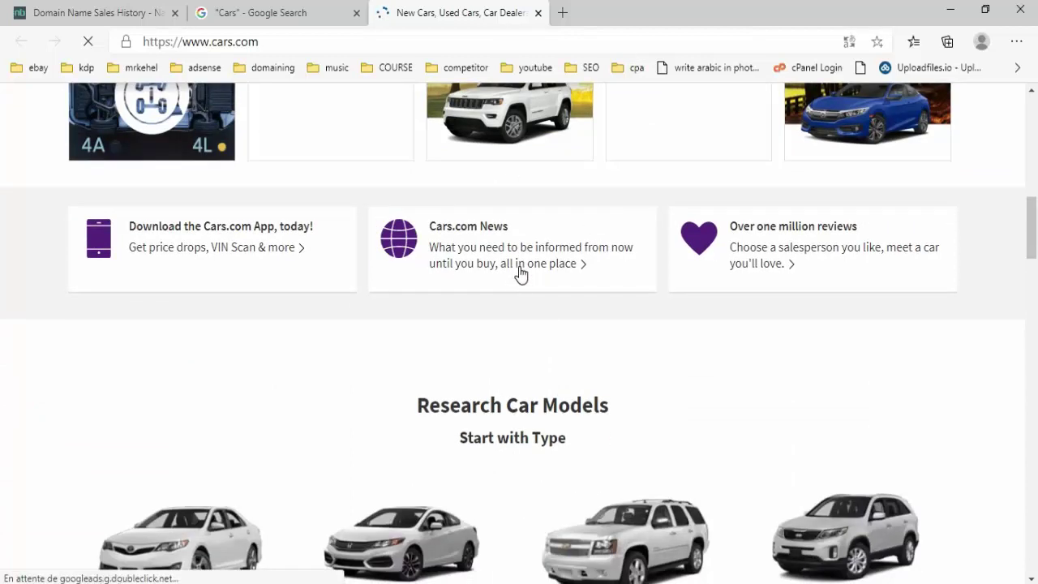
scroll(520, 274, "down", 3)
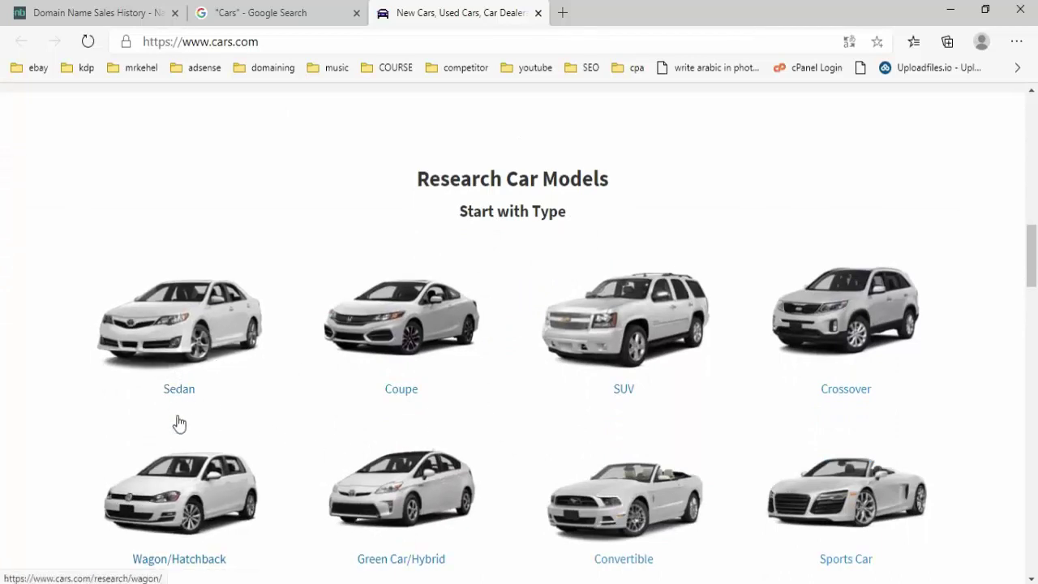
key("alt+Tab")
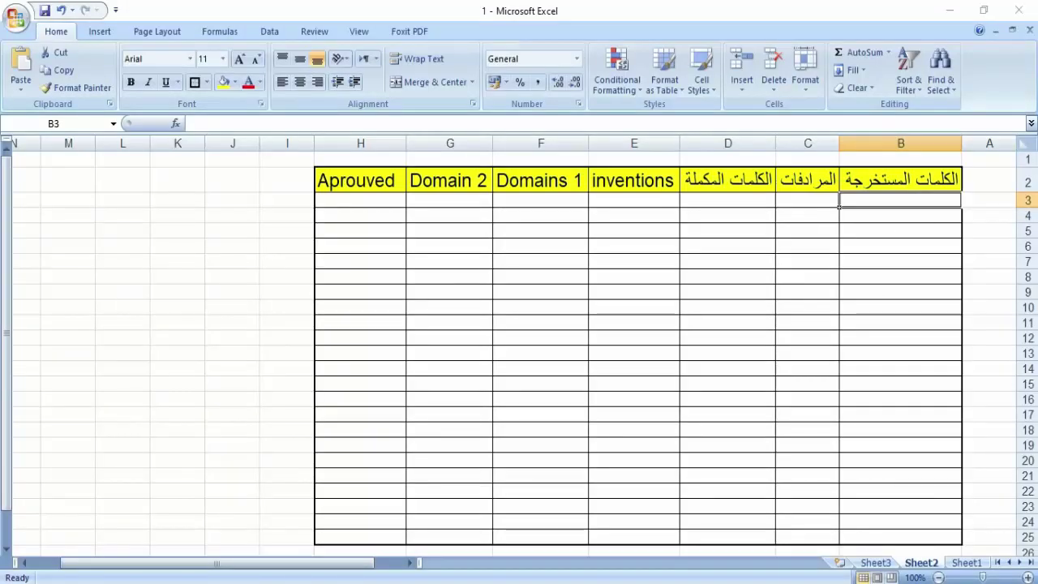
key("alt+Tab")
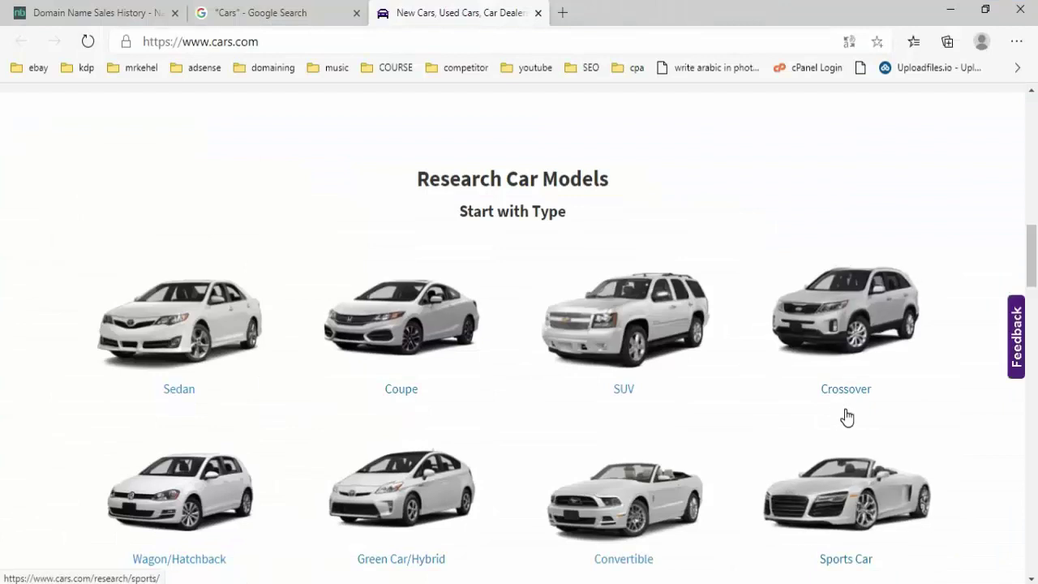
- Review cars.com's car body types and makes, then close the cars.com tab
scroll(852, 402, "down", 3)
scroll(835, 373, "down", 1)
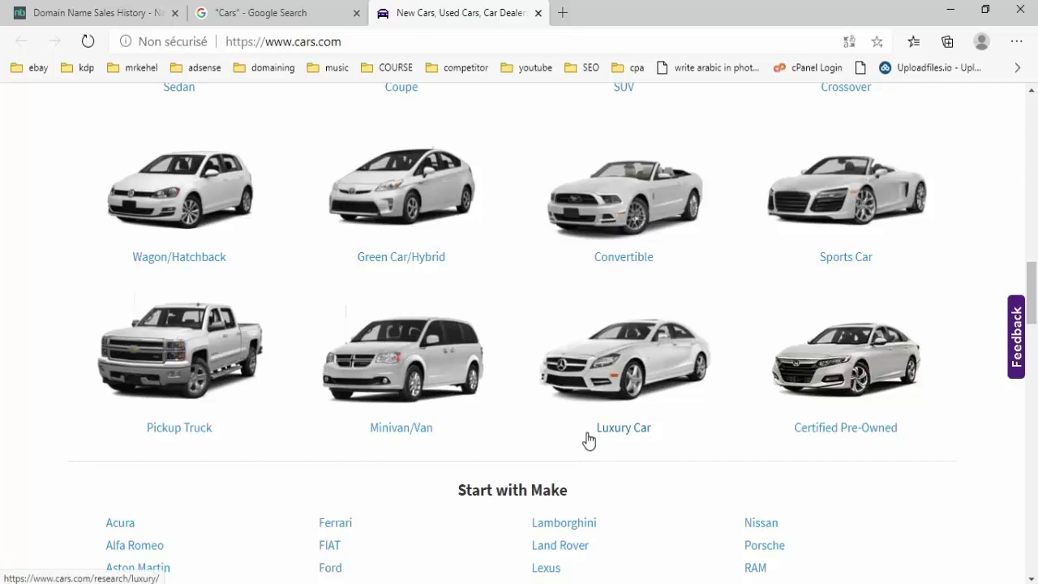
scroll(609, 427, "down", 2)
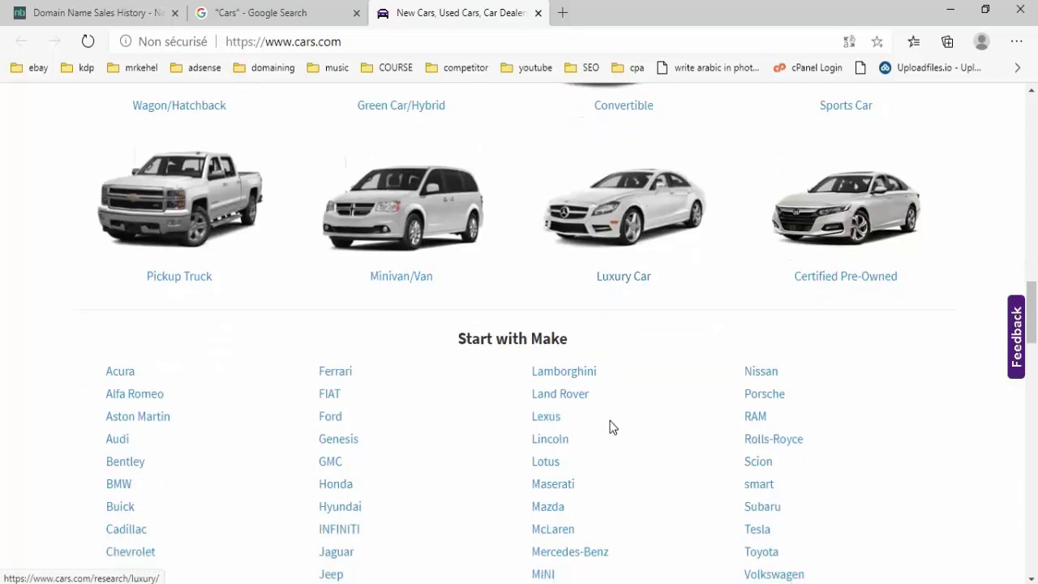
scroll(611, 424, "down", 2)
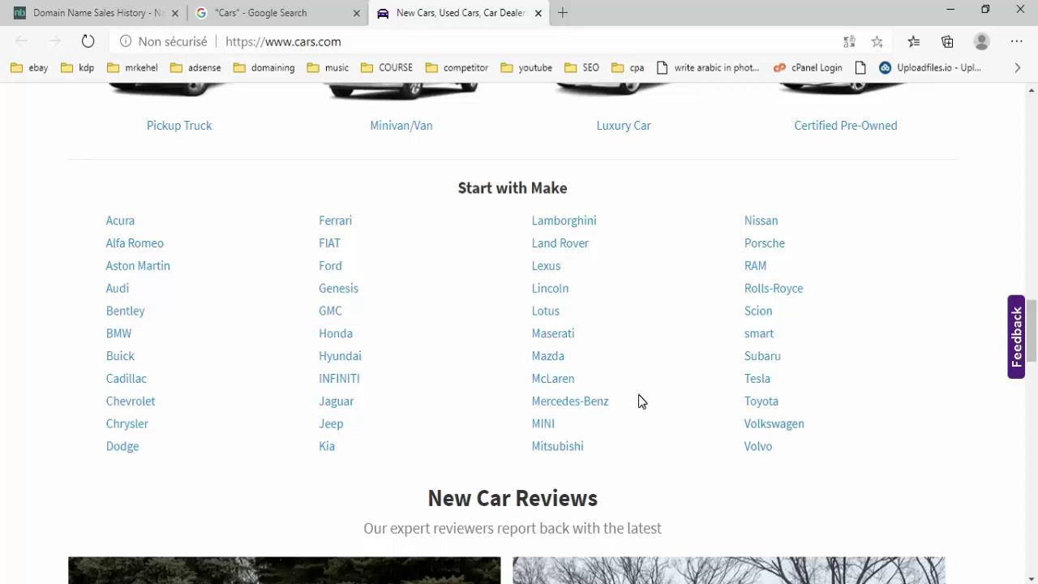
scroll(639, 400, "down", 2)
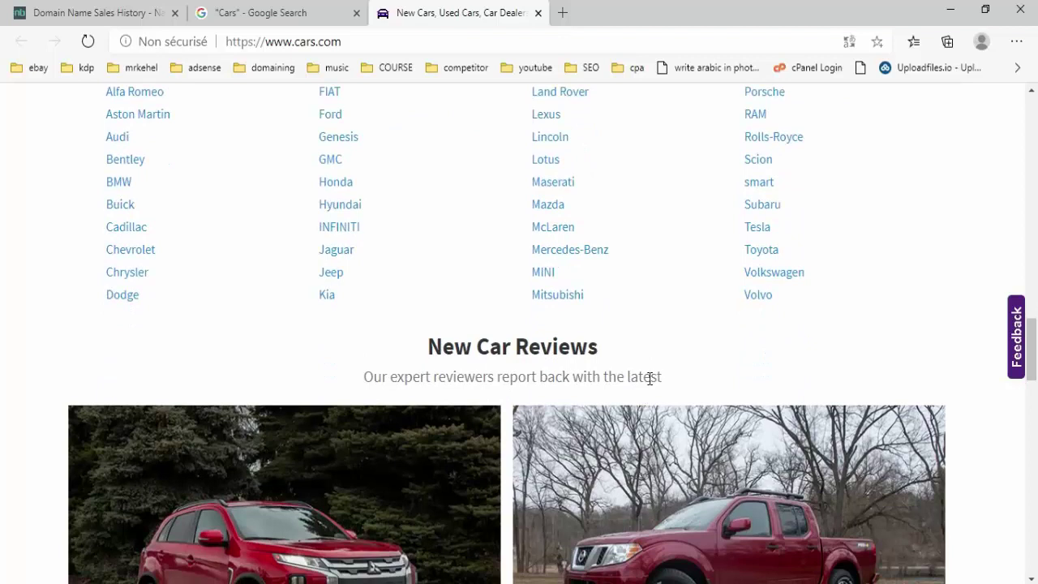
scroll(649, 379, "down", 5)
scroll(539, 209, "down", 2)
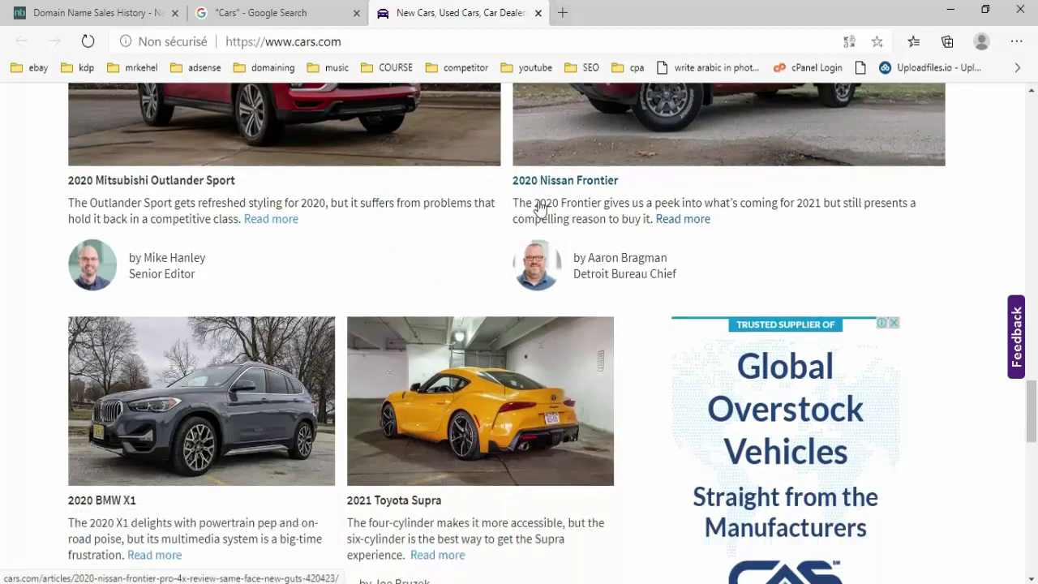
scroll(540, 209, "down", 2)
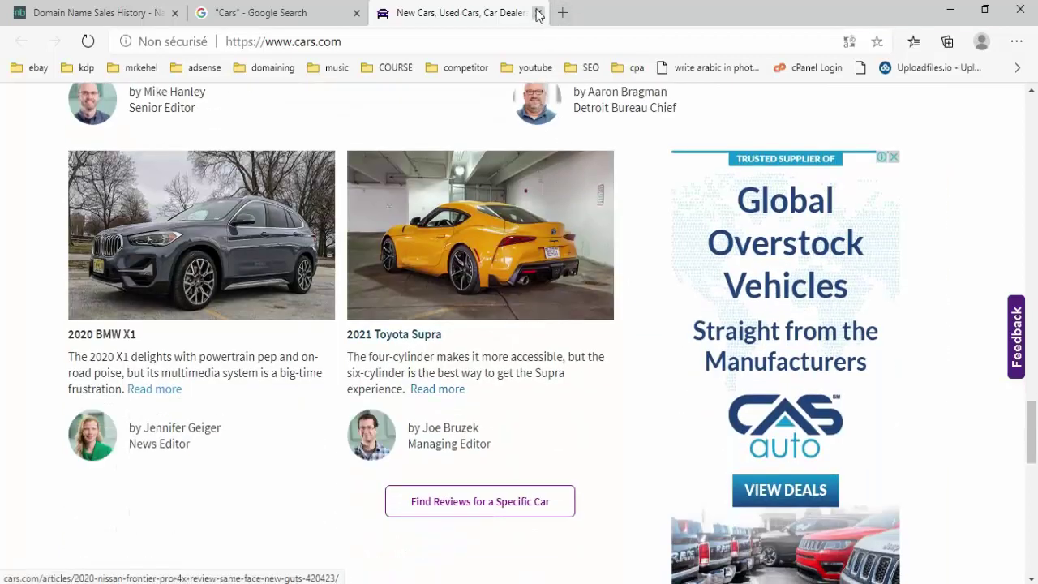
left_click(537, 13)
scroll(389, 259, "down", 10)
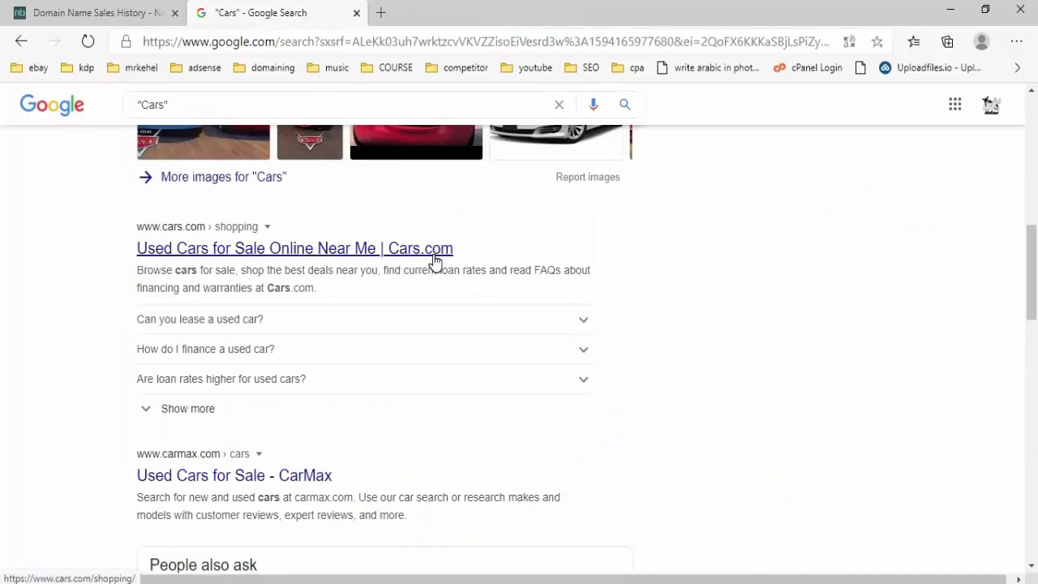
scroll(287, 203, "down", 4)
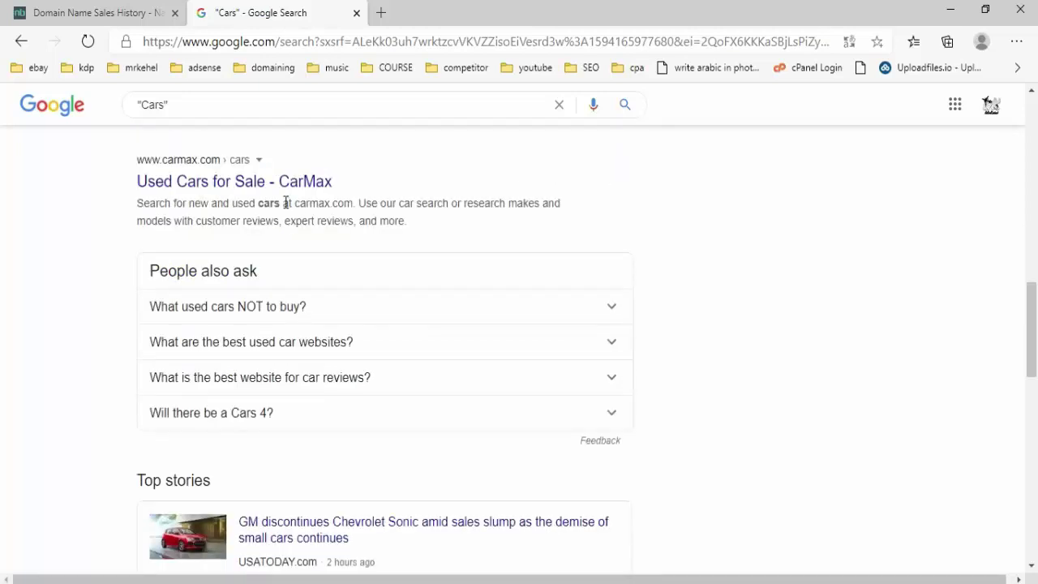
- Scroll through the first page of Google results for 'Cars'
scroll(270, 223, "down", 11)
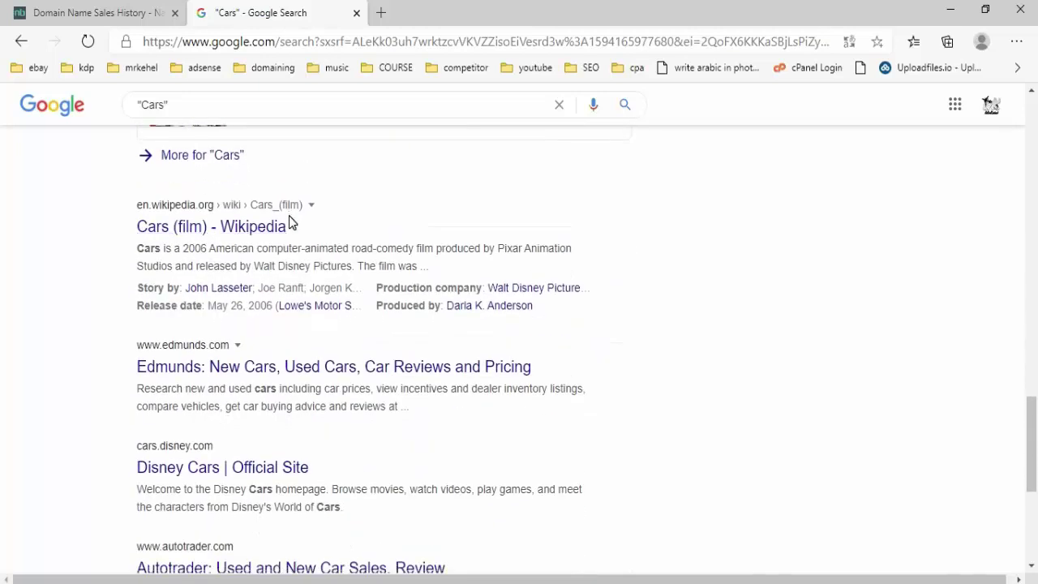
scroll(290, 219, "down", 2)
scroll(297, 223, "up", 1)
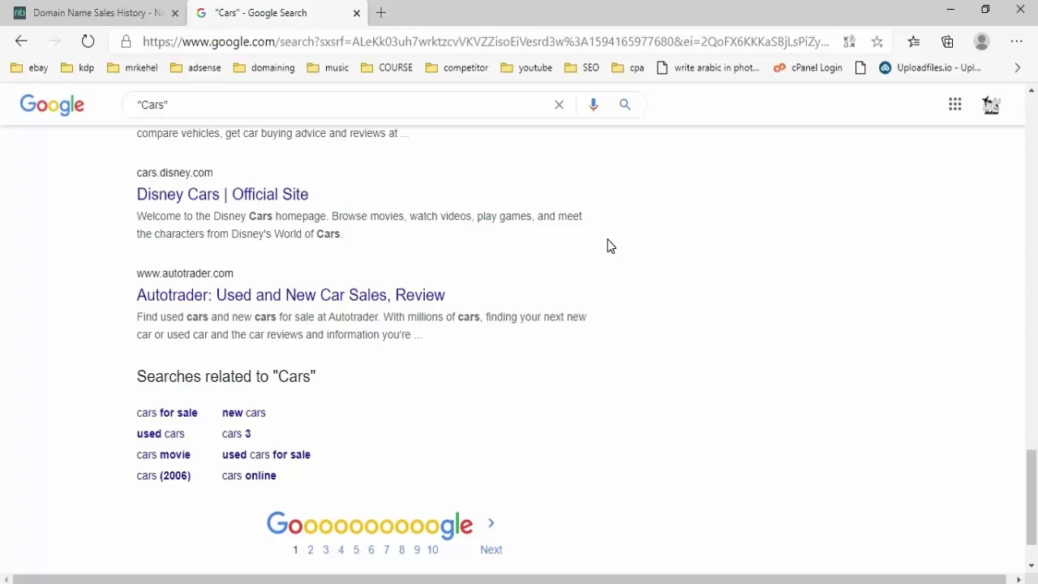
scroll(611, 246, "up", 5)
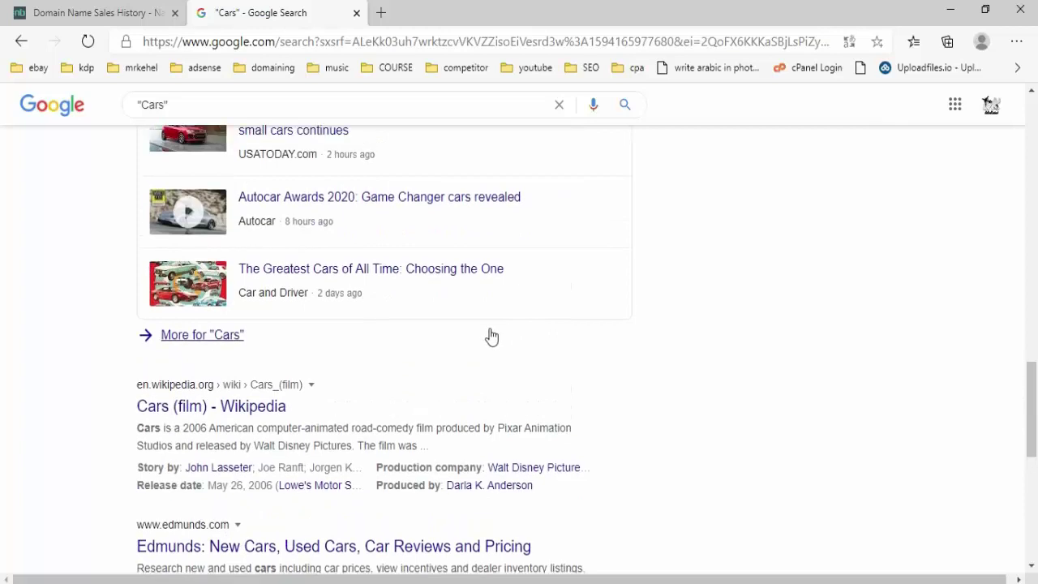
scroll(492, 336, "up", 8)
scroll(484, 329, "down", 15)
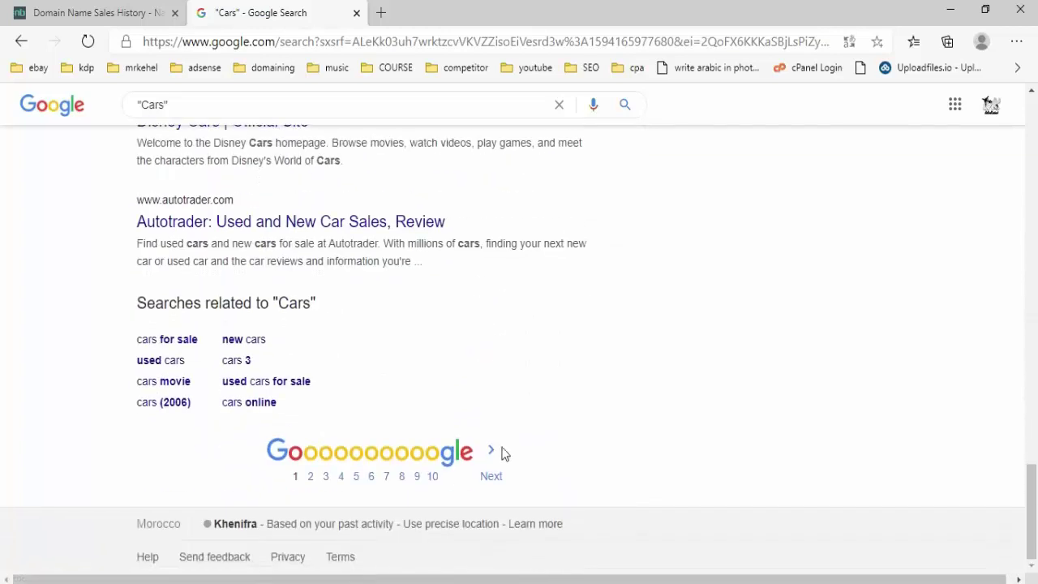
- Go to page 2 of the 'Cars' results and look over its car sites and ads
left_click(491, 478)
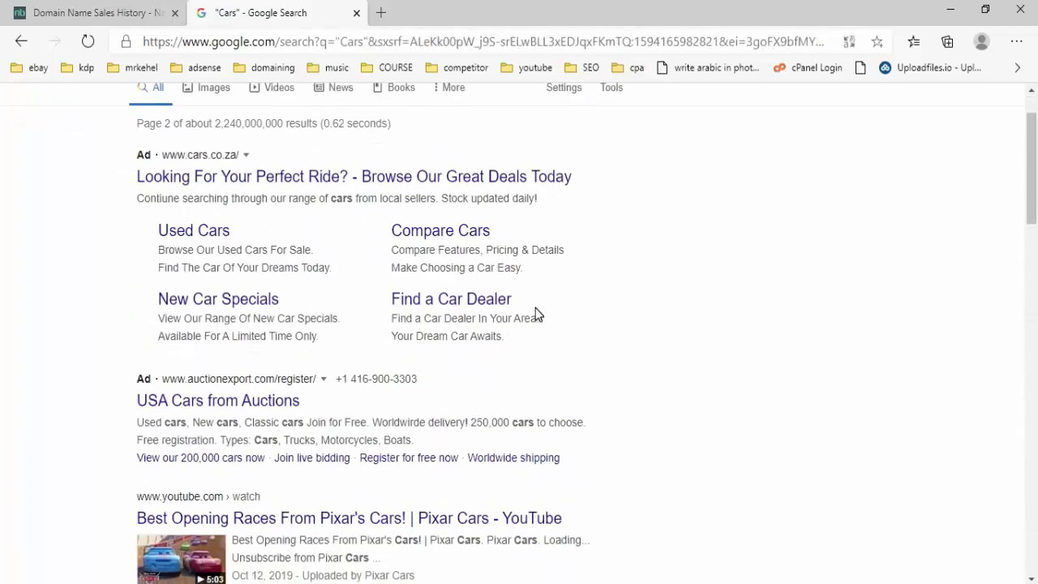
scroll(563, 280, "down", 3)
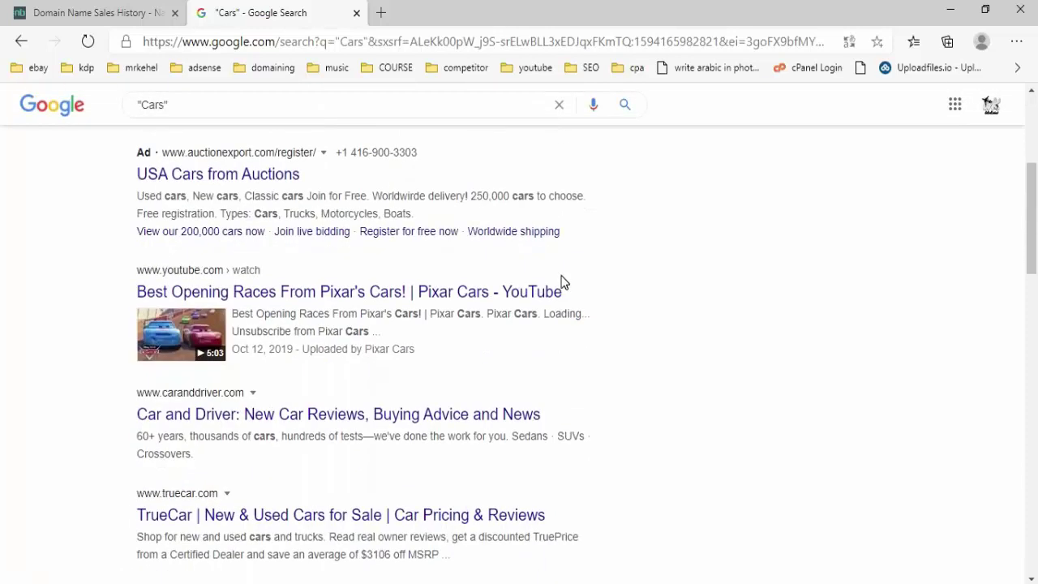
scroll(659, 240, "down", 3)
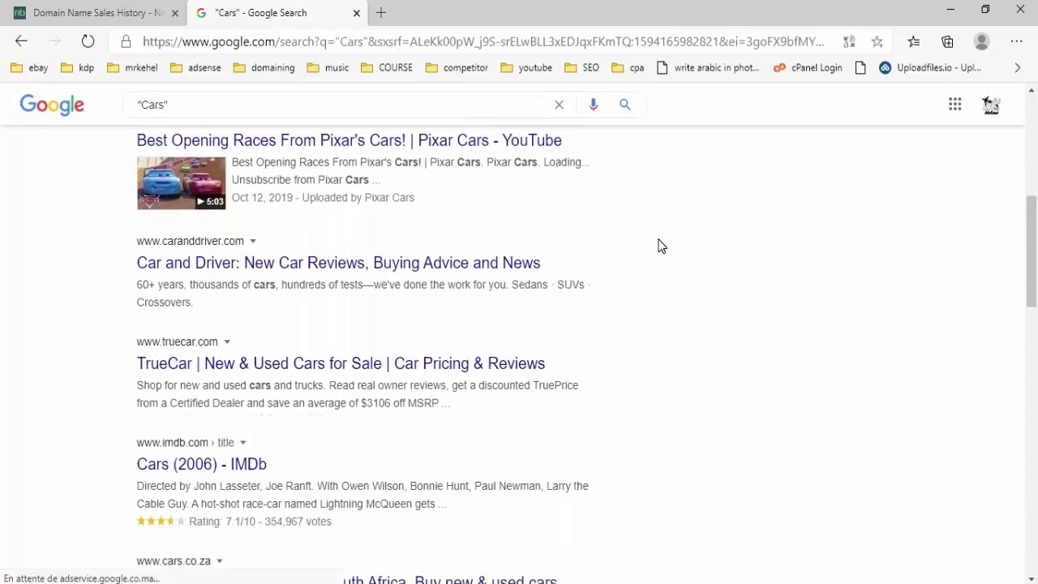
scroll(659, 246, "down", 2)
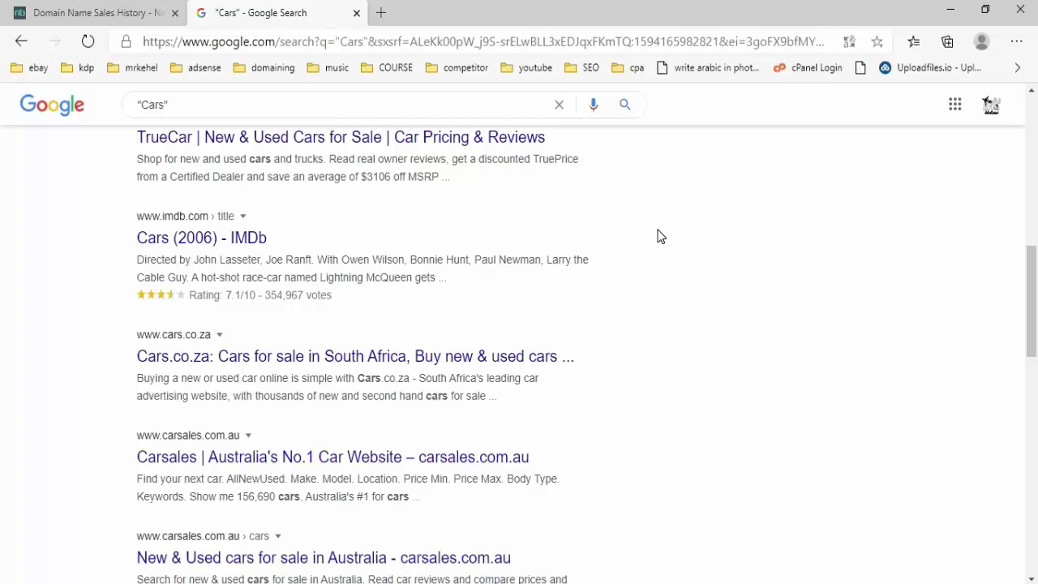
scroll(600, 269, "down", 12)
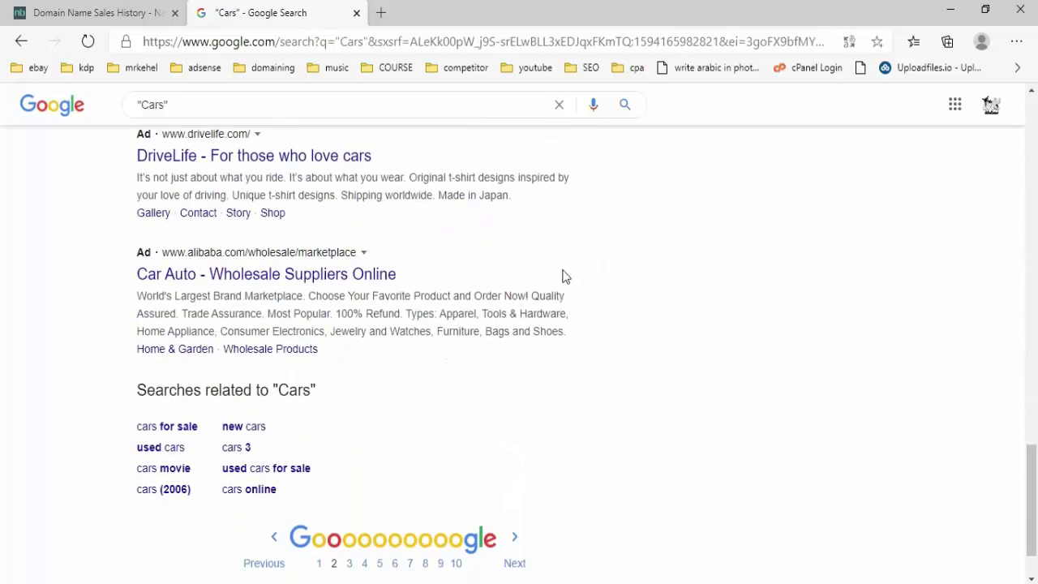
scroll(503, 294, "up", 10)
scroll(504, 292, "up", 8)
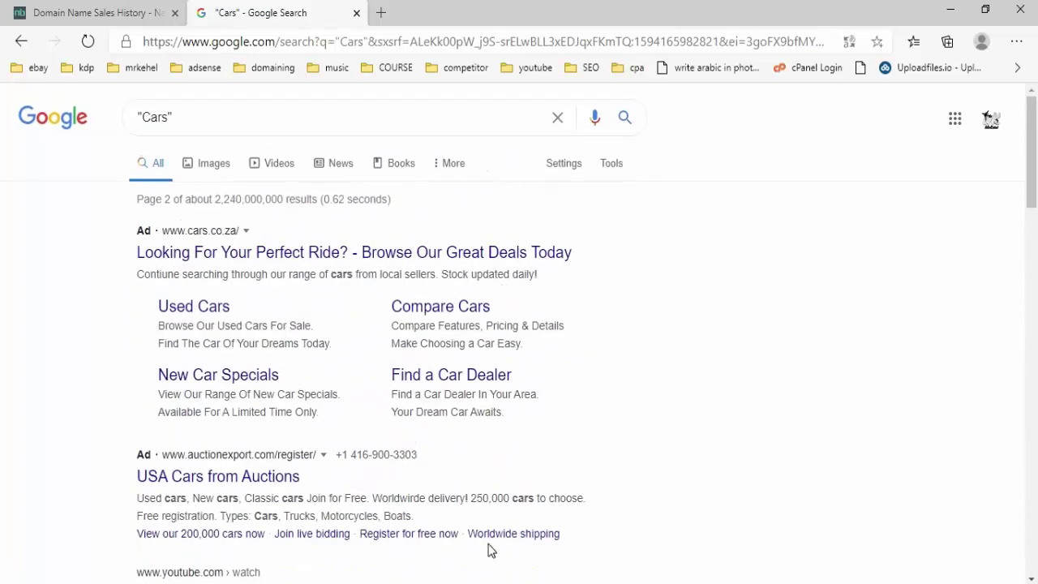
mouse_move(503, 579)
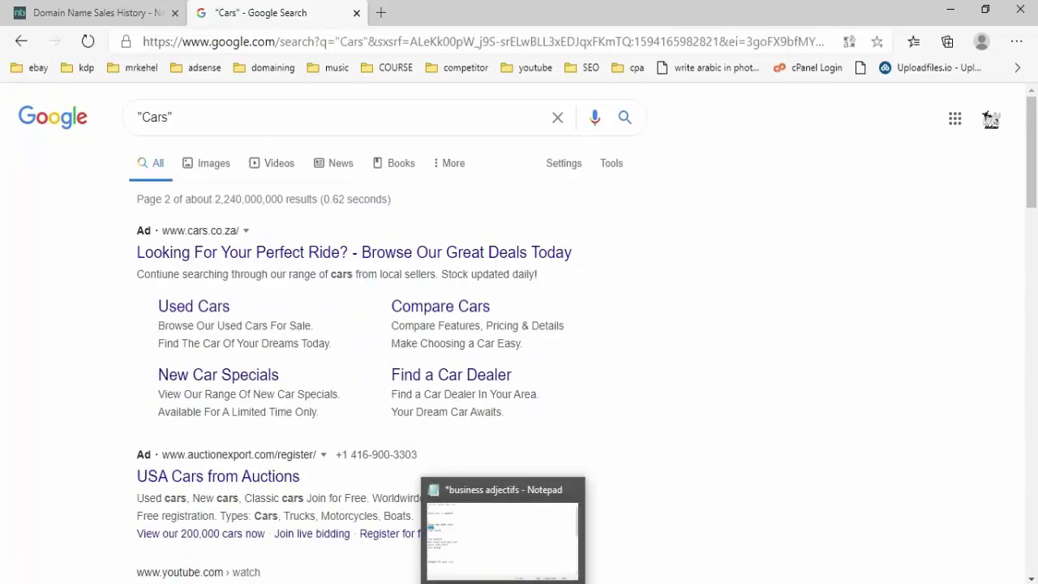
- Replace the Google query 'Cars' with 'cars types' and search
left_click(285, 116)
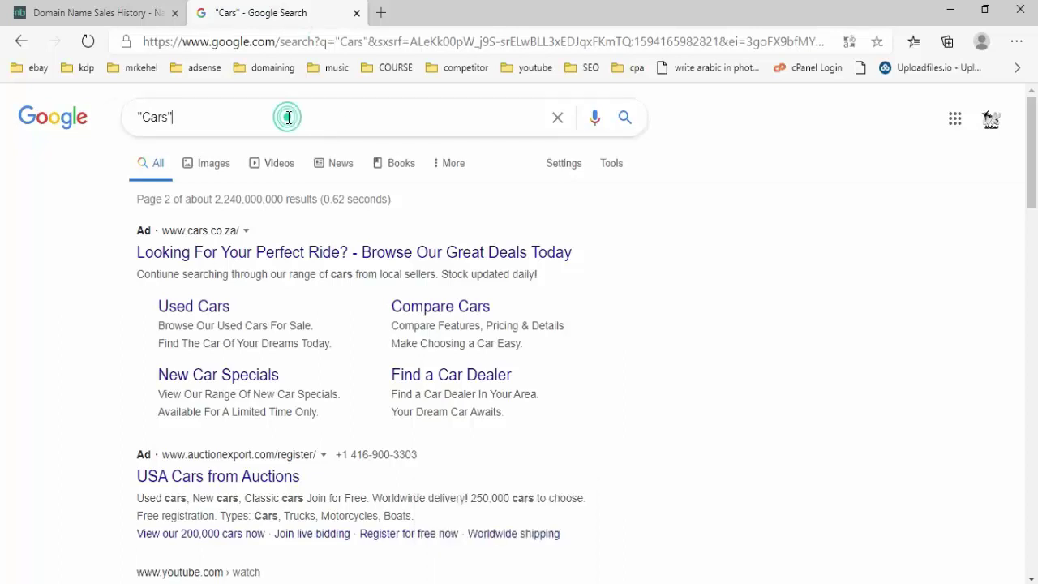
double_click(284, 116)
right_click(286, 120)
left_click(354, 216)
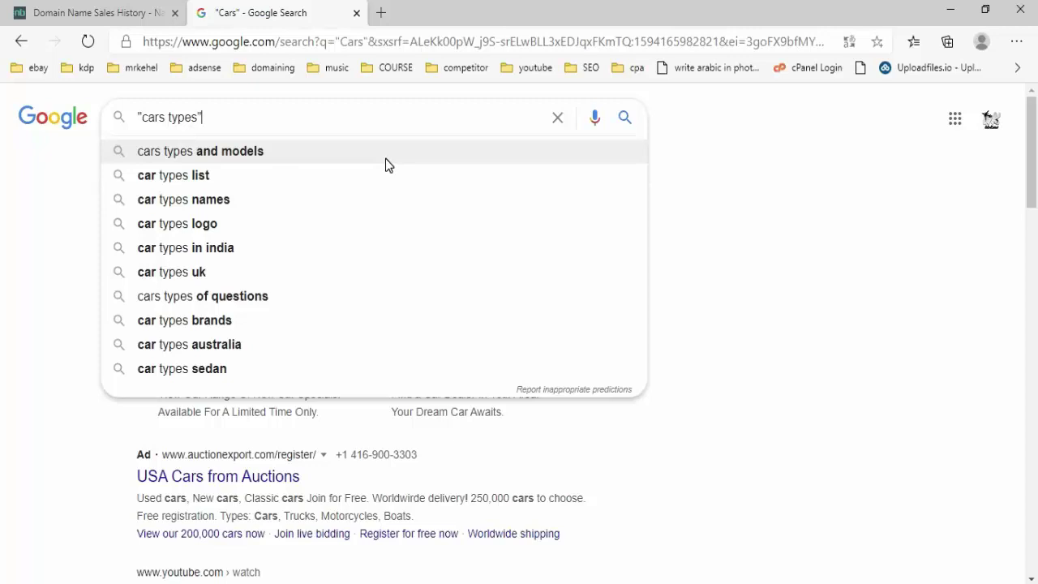
key("Return")
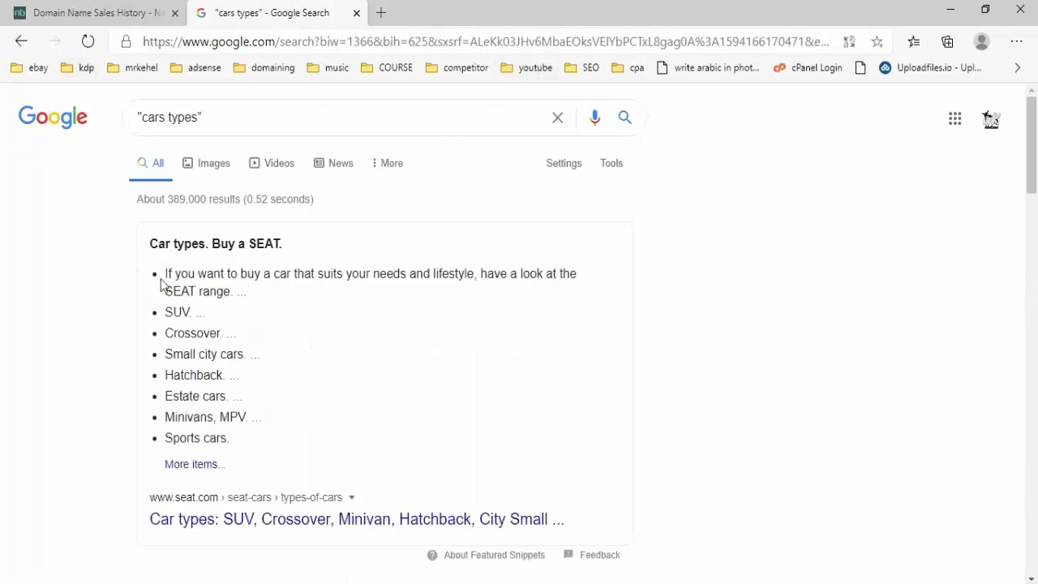
- Look through the 'cars types' results, checking the Excel research sheet in between
scroll(191, 257, "down", 1)
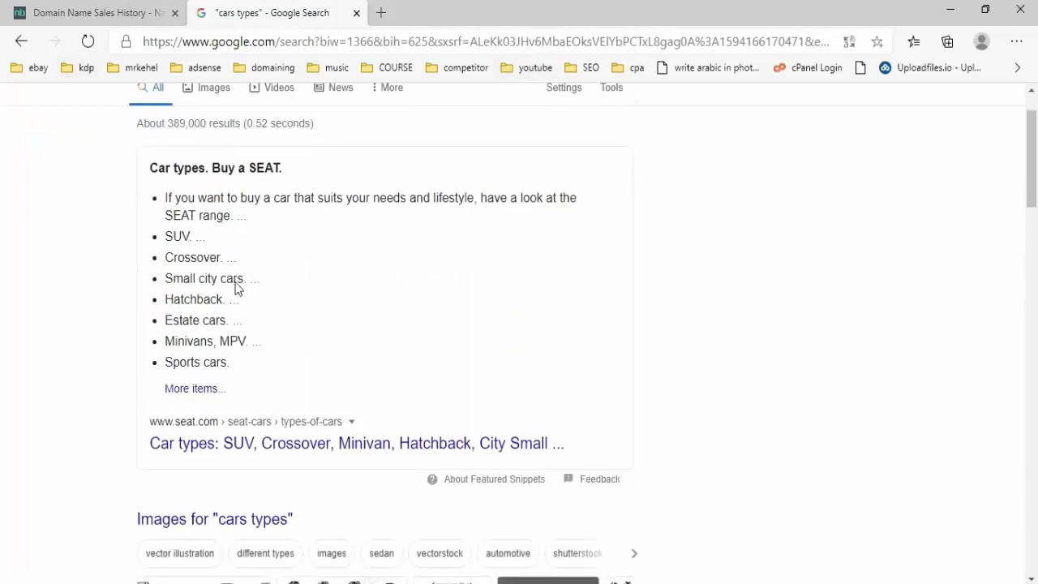
scroll(235, 292, "up", 1)
scroll(232, 318, "down", 2)
scroll(231, 318, "down", 1)
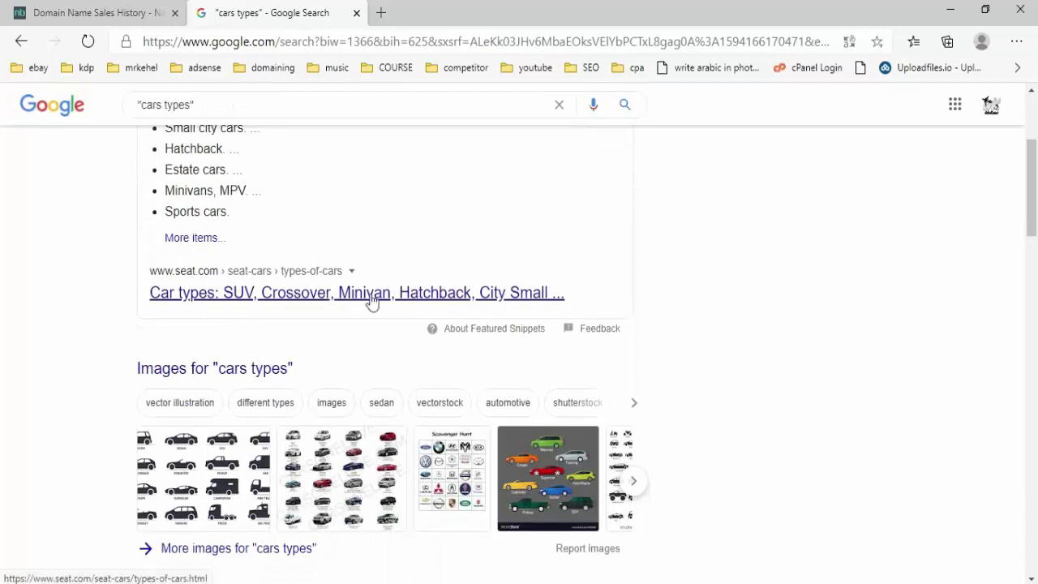
scroll(469, 297, "down", 4)
scroll(469, 292, "up", 3)
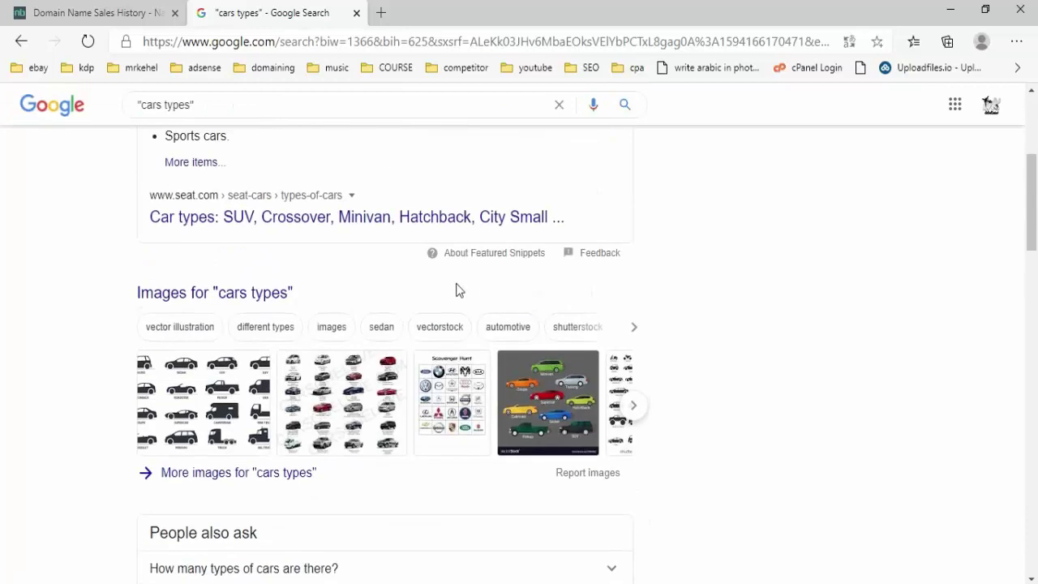
scroll(455, 231, "down", 10)
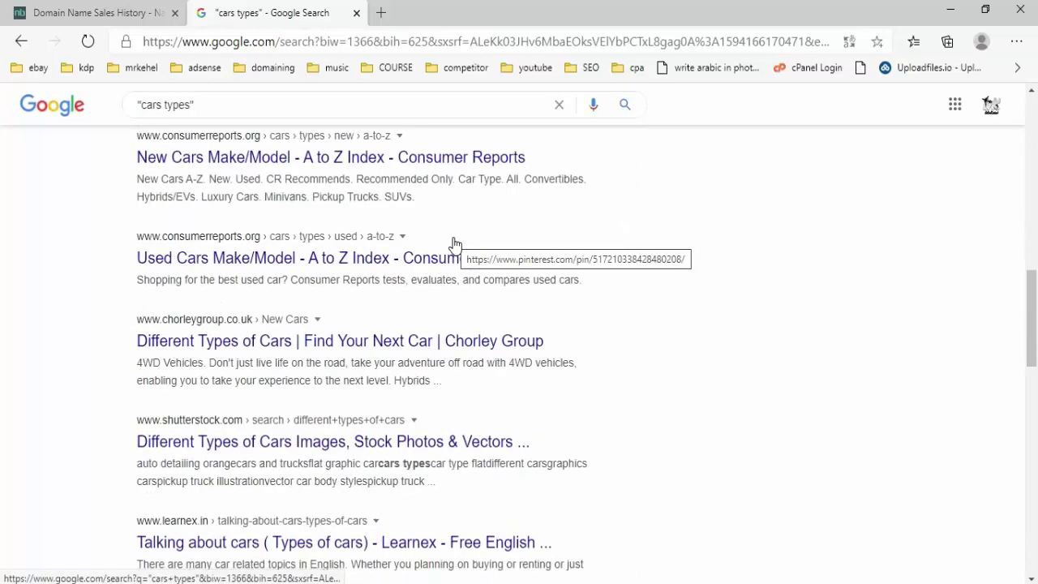
scroll(454, 239, "down", 2)
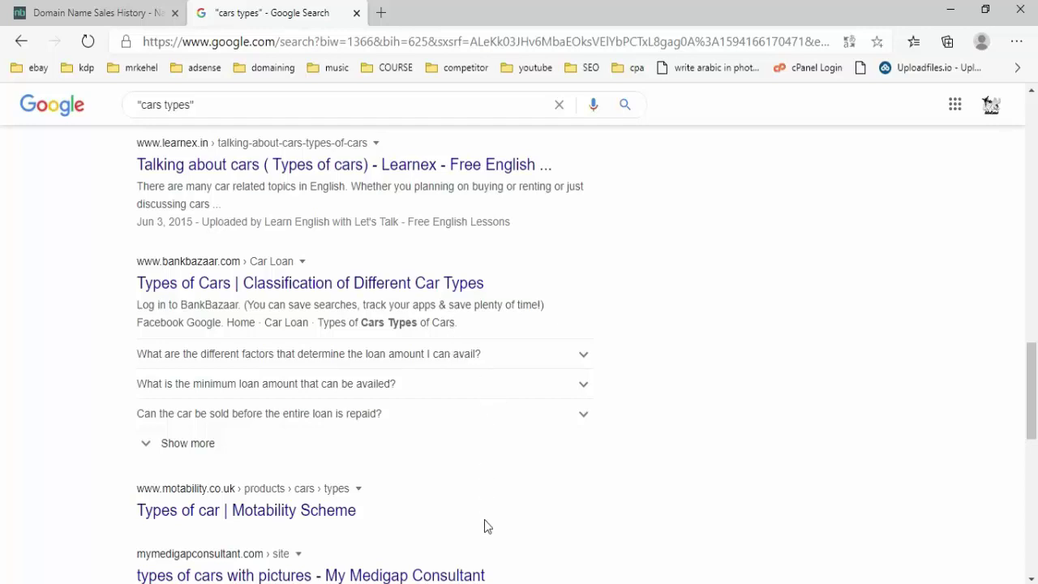
key("alt+Tab")
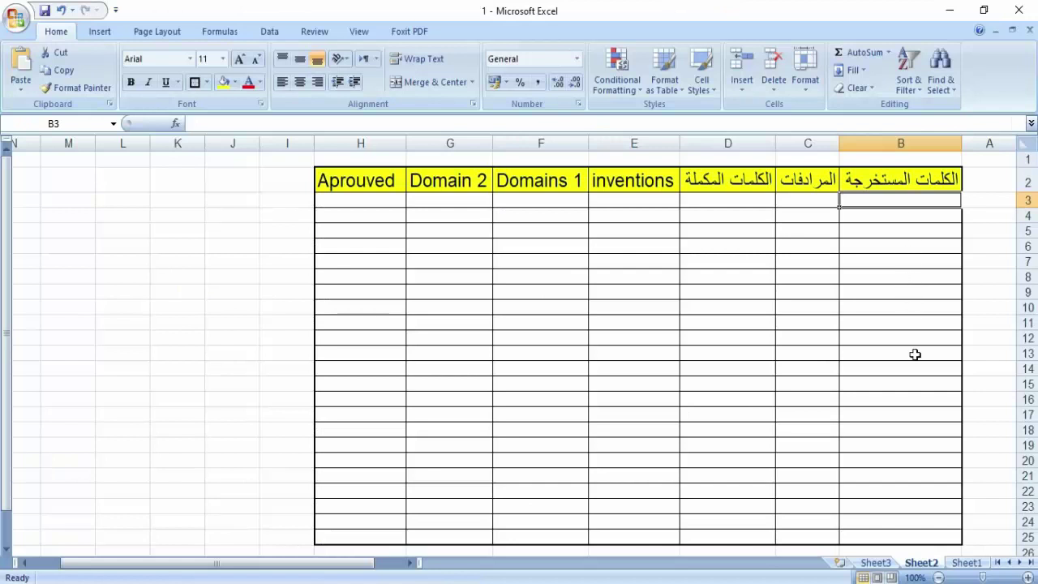
key("alt+Tab")
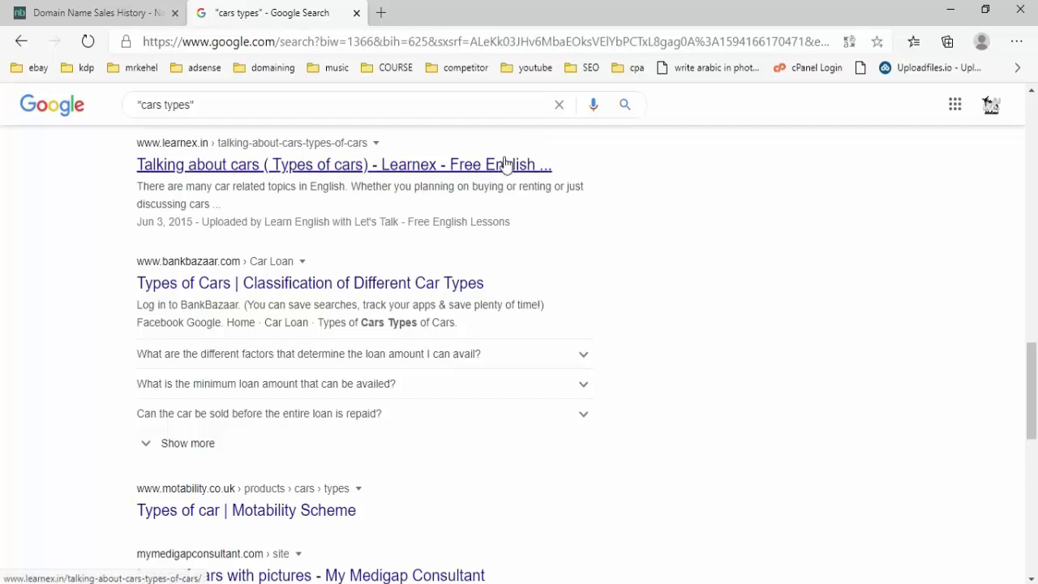
- Replace the query 'cars types' with 'cars synonym' and search
left_click(132, 102)
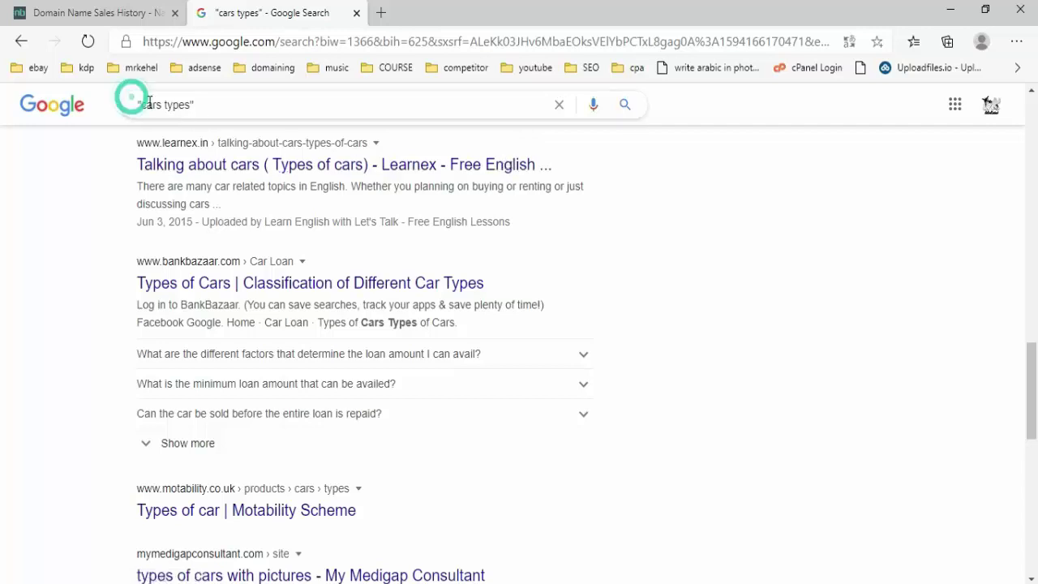
left_click_drag(217, 102, 104, 93)
right_click(180, 106)
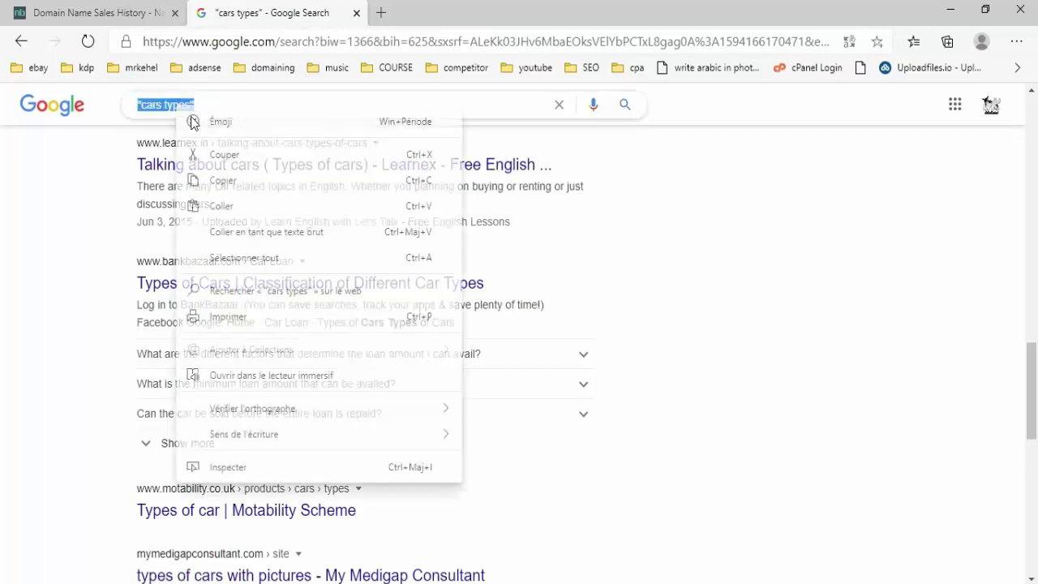
left_click(236, 202)
key("Return")
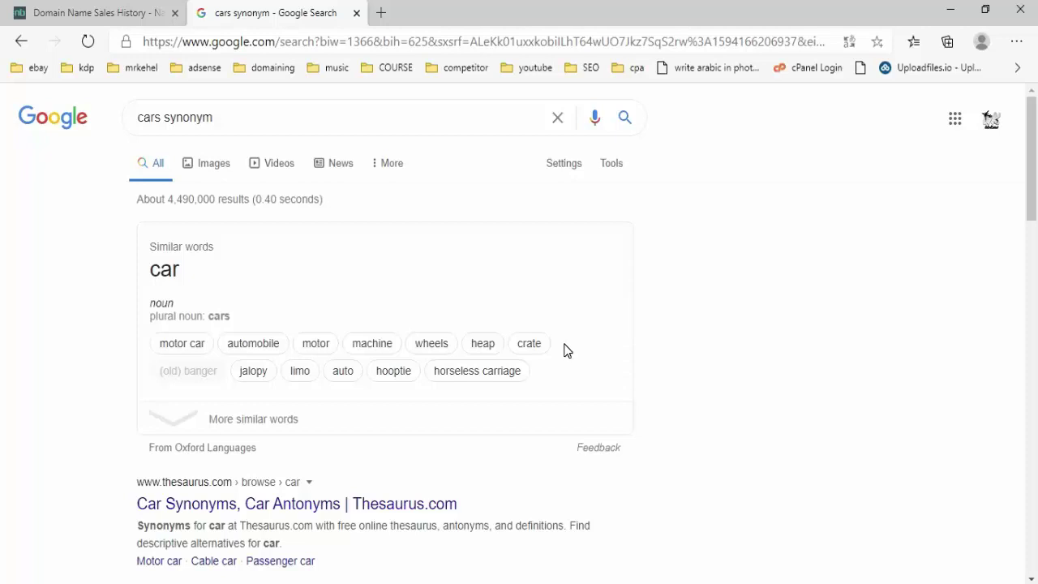
- Scroll the 'cars synonym' results and open the Synonyms.com car page
scroll(493, 272, "down", 5)
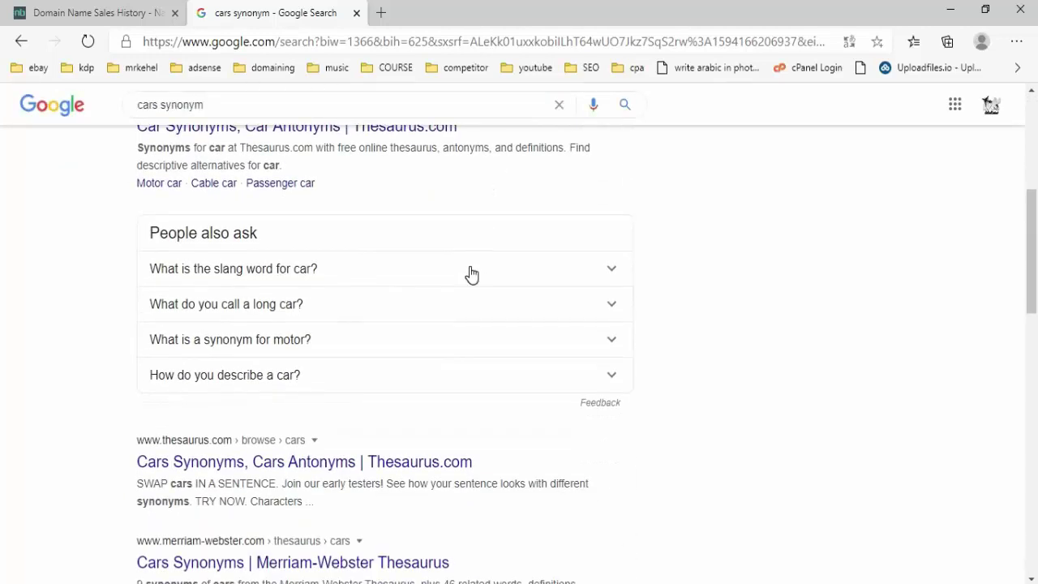
scroll(470, 273, "down", 3)
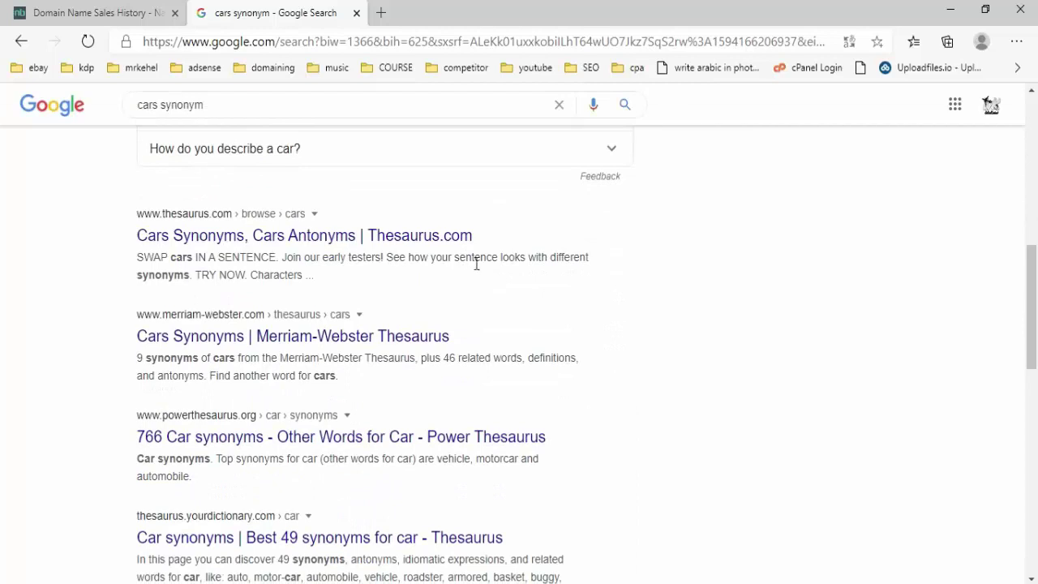
scroll(494, 263, "down", 4)
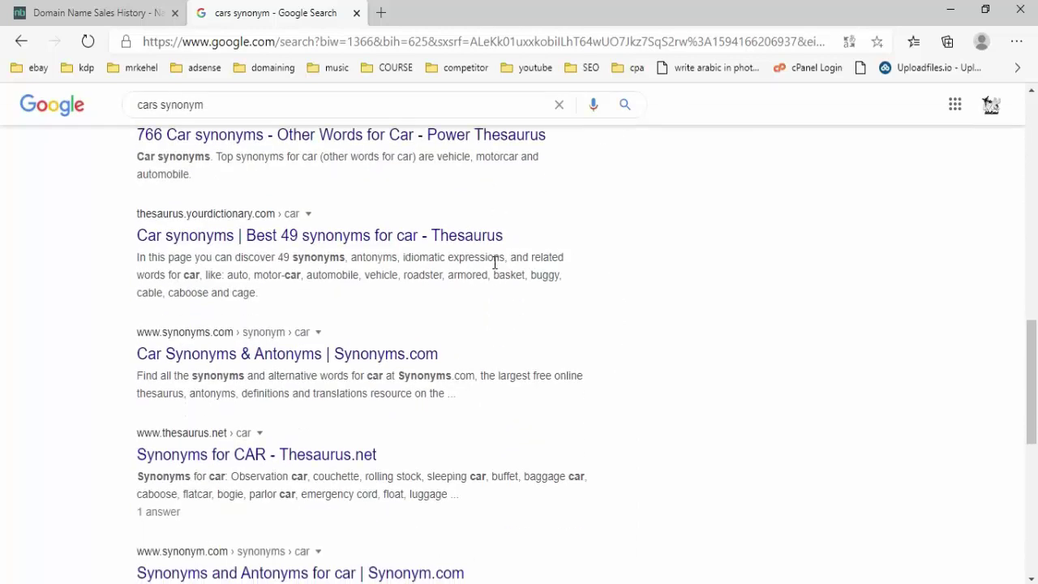
left_click(323, 350)
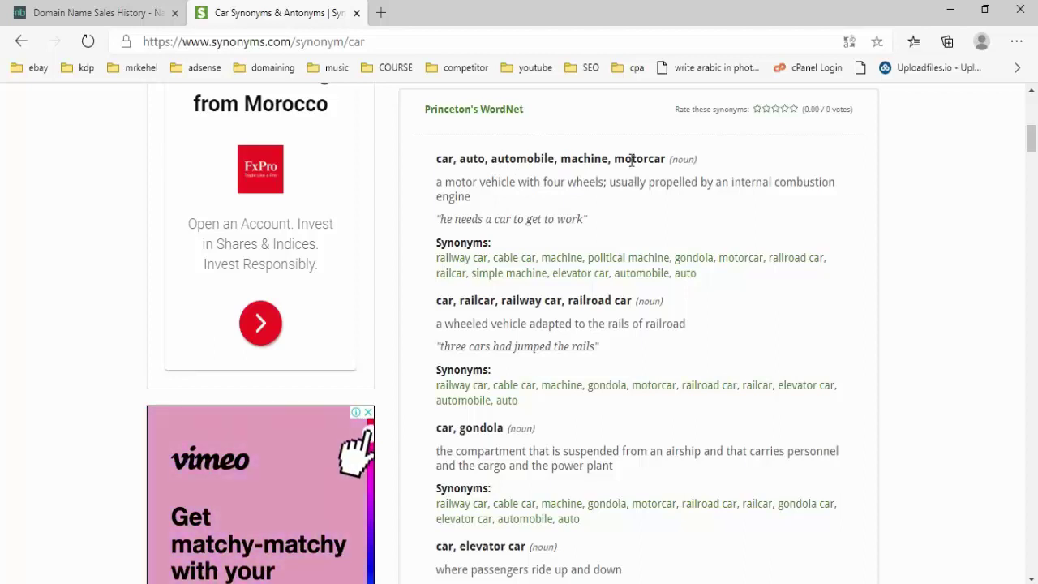
- Read Synonyms.com's car senses and synonyms such as automobile, motorcar, railcar and cable car
scroll(632, 166, "down", 1)
scroll(637, 210, "up", 1)
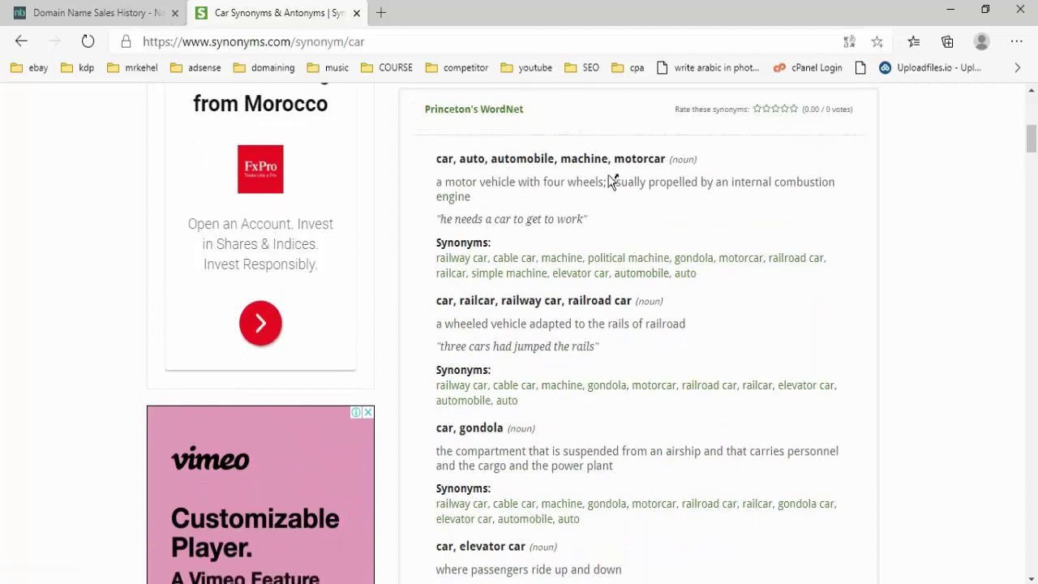
scroll(624, 183, "down", 2)
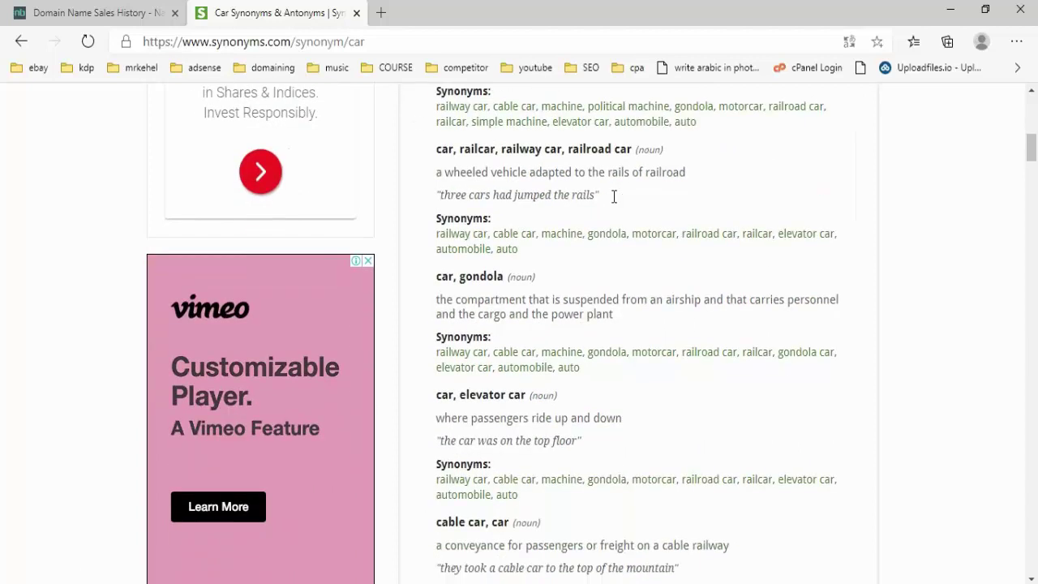
scroll(614, 202, "down", 1)
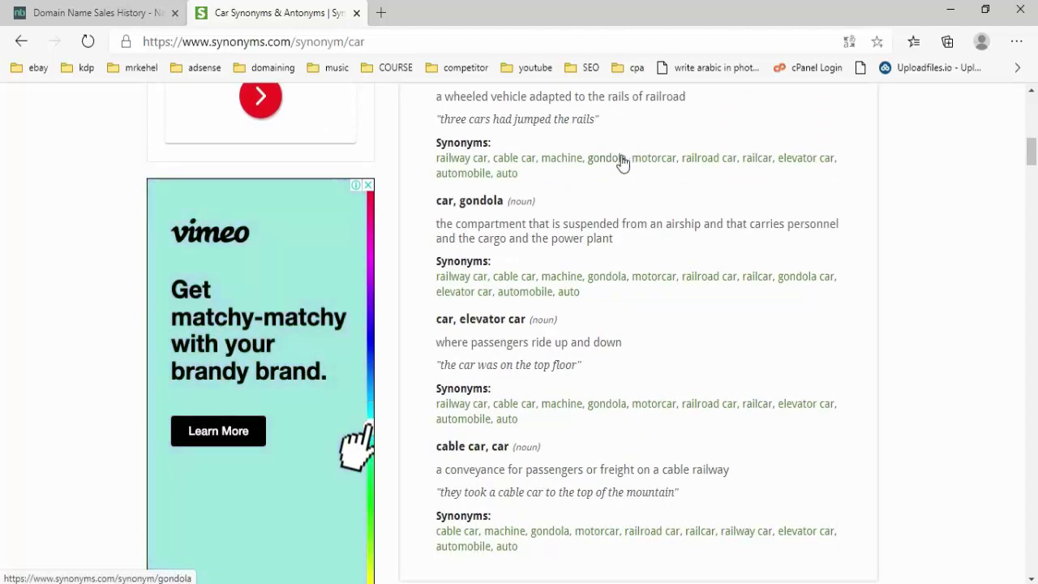
- Compare the synonyms with the Excel research sheet, then return to the car synonyms page
key("alt+Tab")
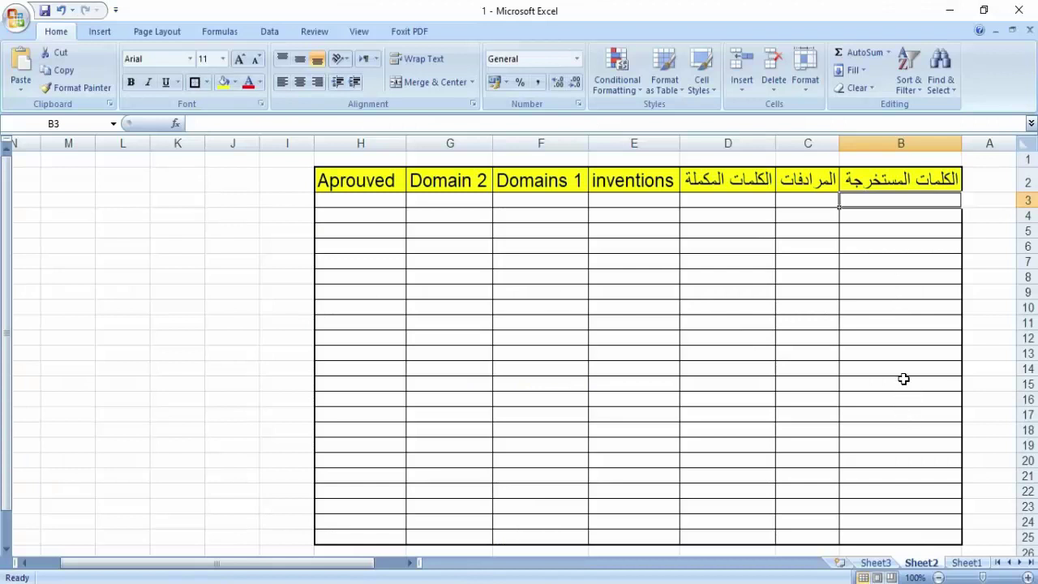
scroll(907, 297, "down", 2)
scroll(908, 295, "up", 2)
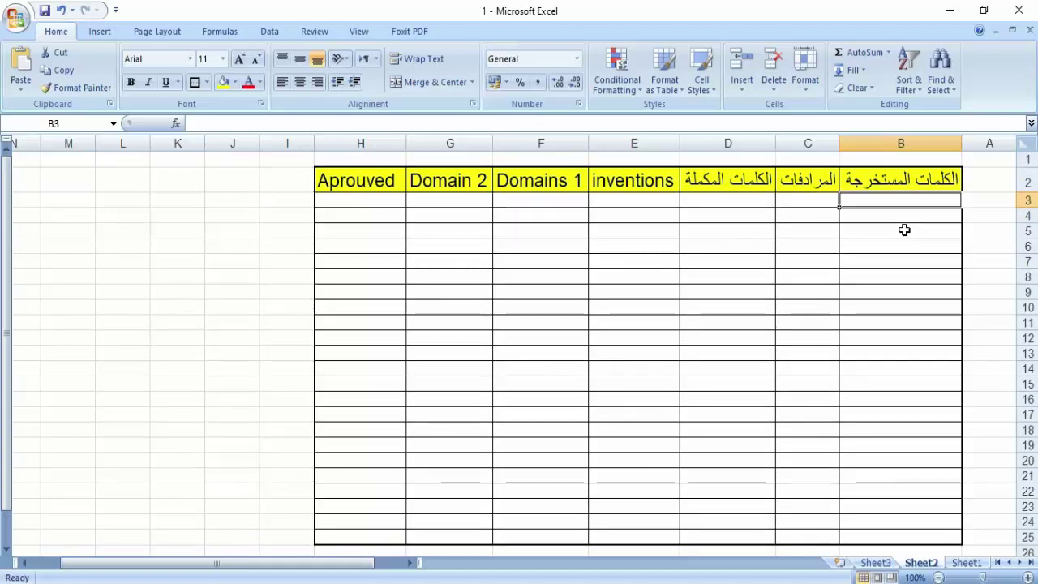
left_click(499, 581)
left_click(519, 581)
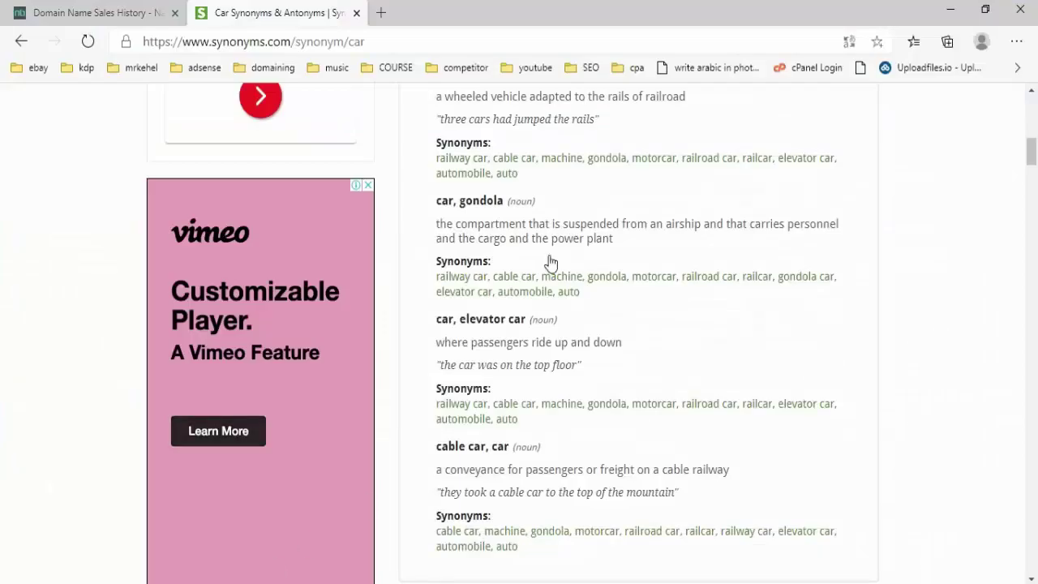
left_click(197, 45)
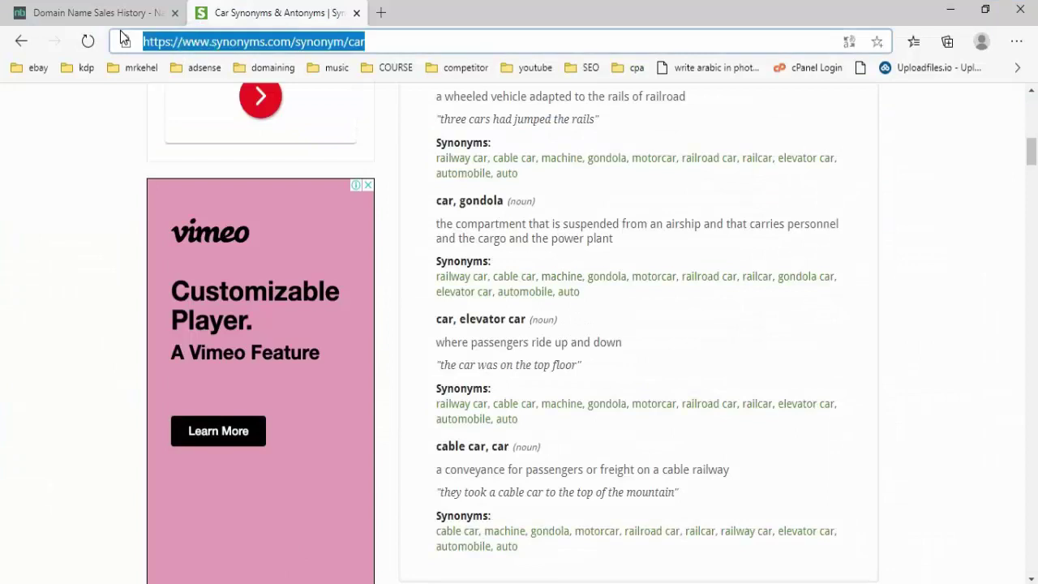
- Go to google.com, search 'most words used with cars' and scroll its car-related word list
type("google.com")
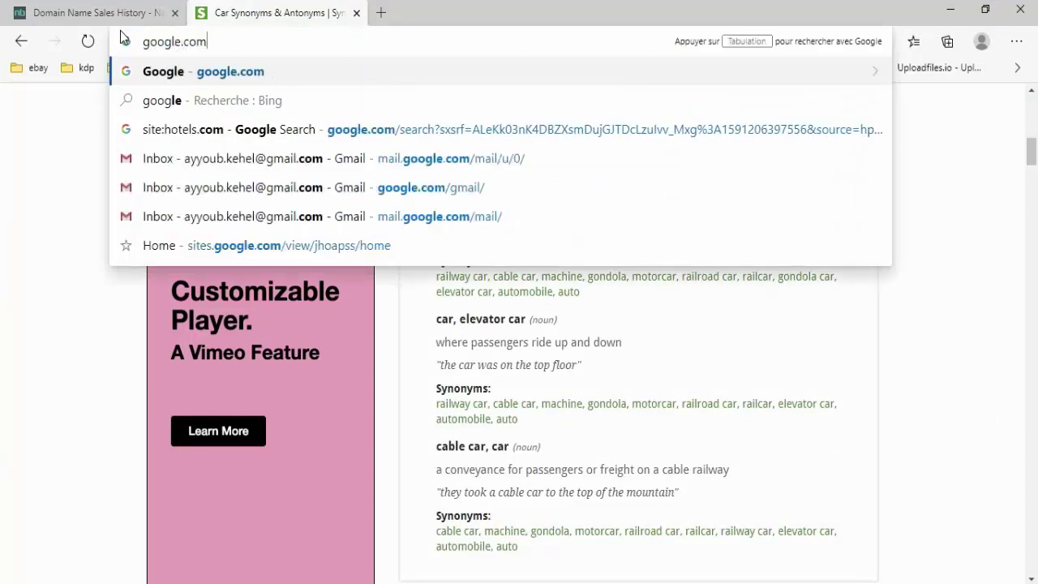
key("Return")
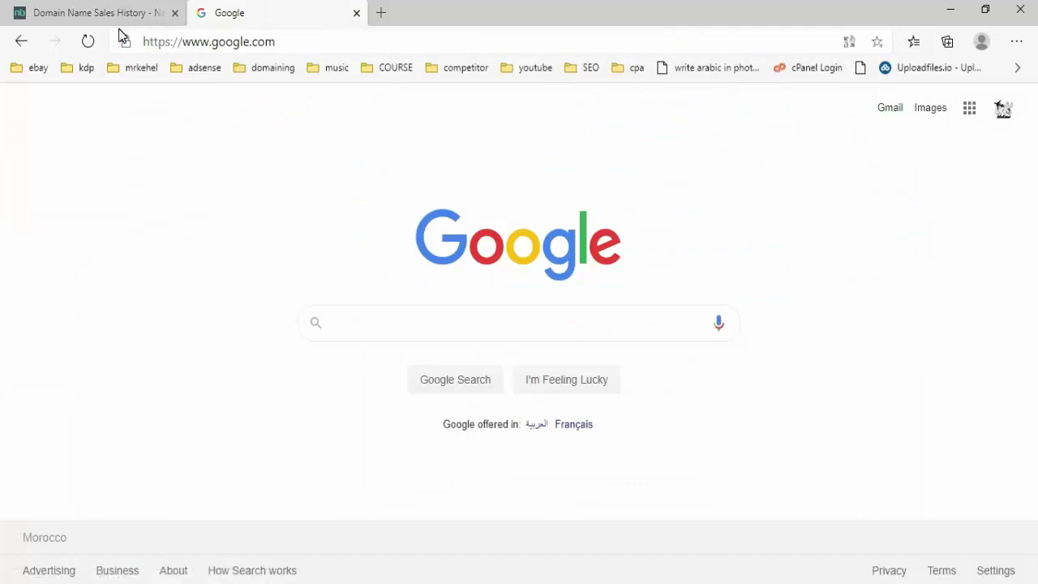
right_click(400, 331)
left_click(465, 379)
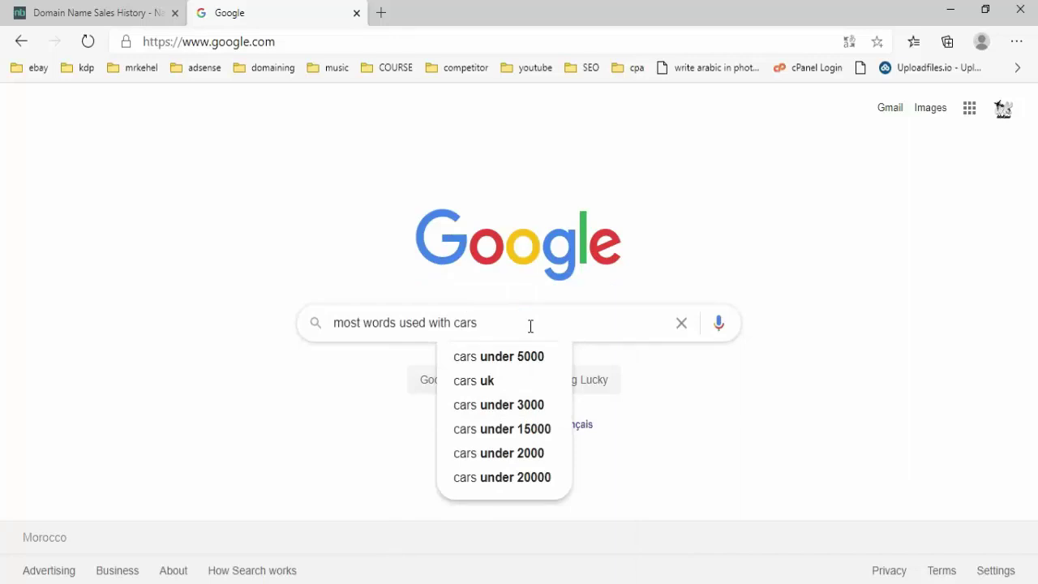
key("Return")
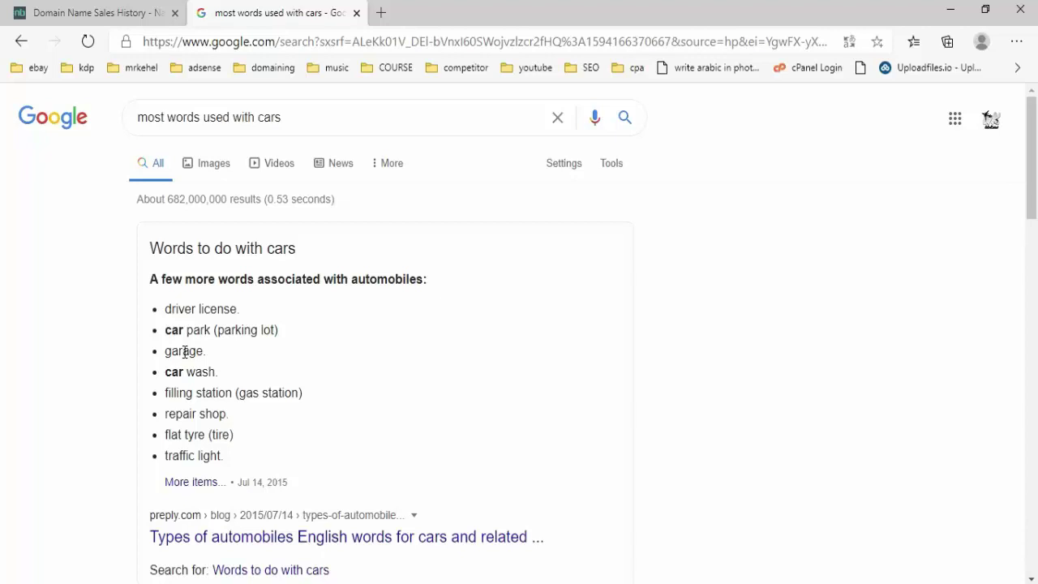
scroll(385, 354, "down", 2)
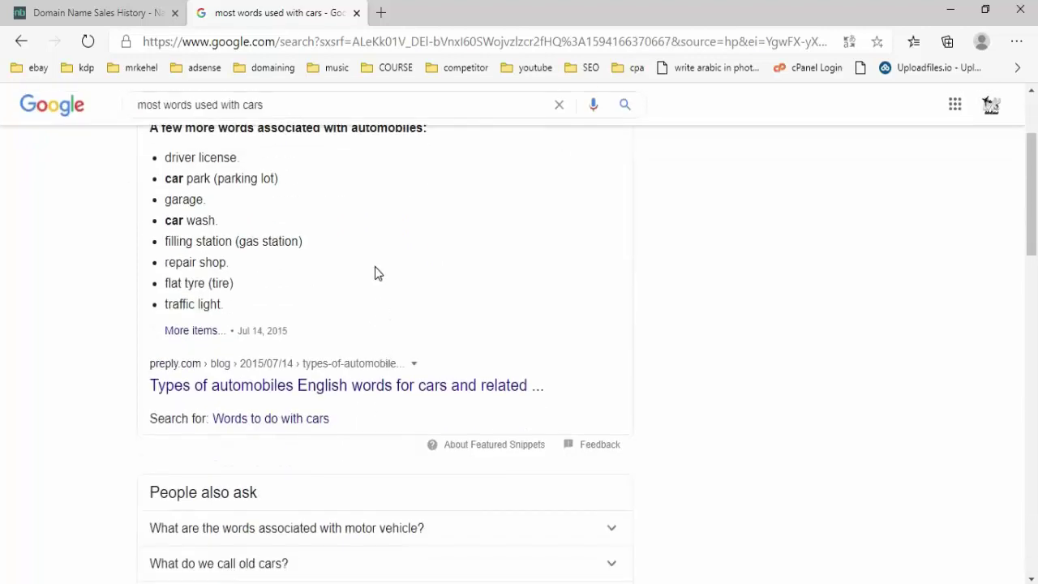
scroll(375, 273, "down", 2)
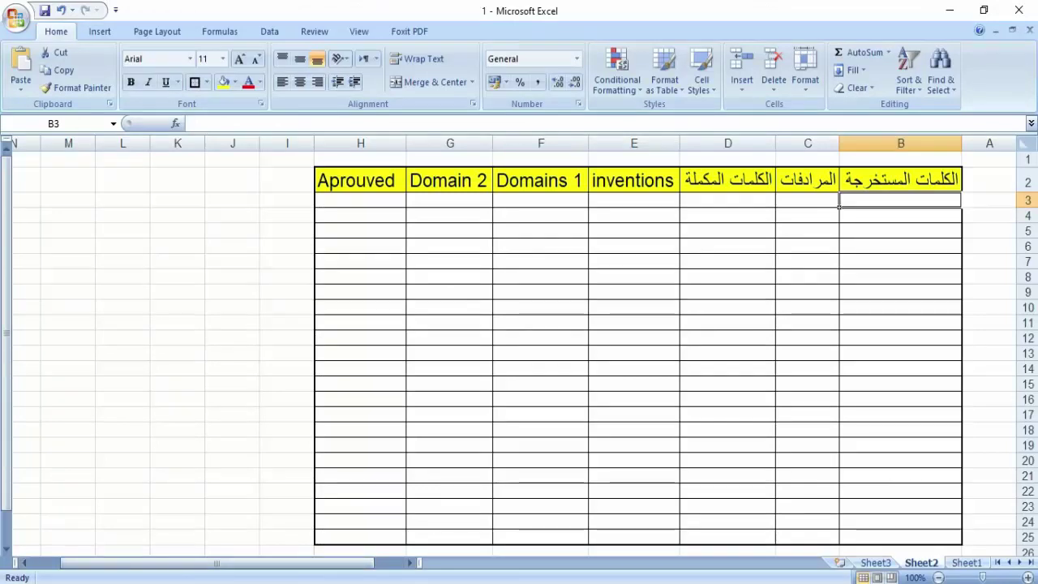
- Return from Excel to the 'most words used with cars' Google results and scroll down
key("alt+Tab")
scroll(364, 409, "down", 3)
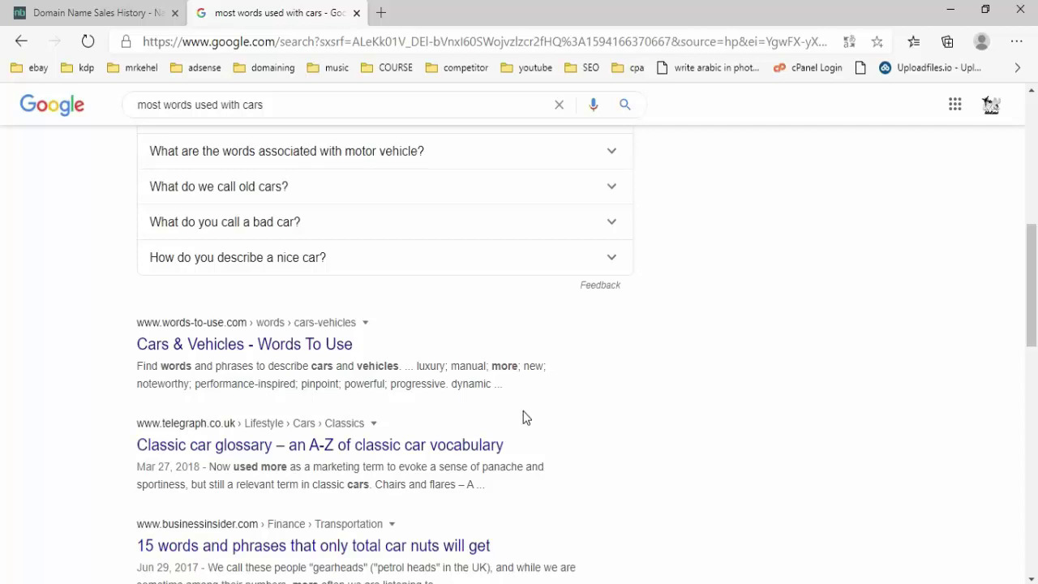
- Leave the Google results and go to quora.com
left_click(318, 100)
type("qu")
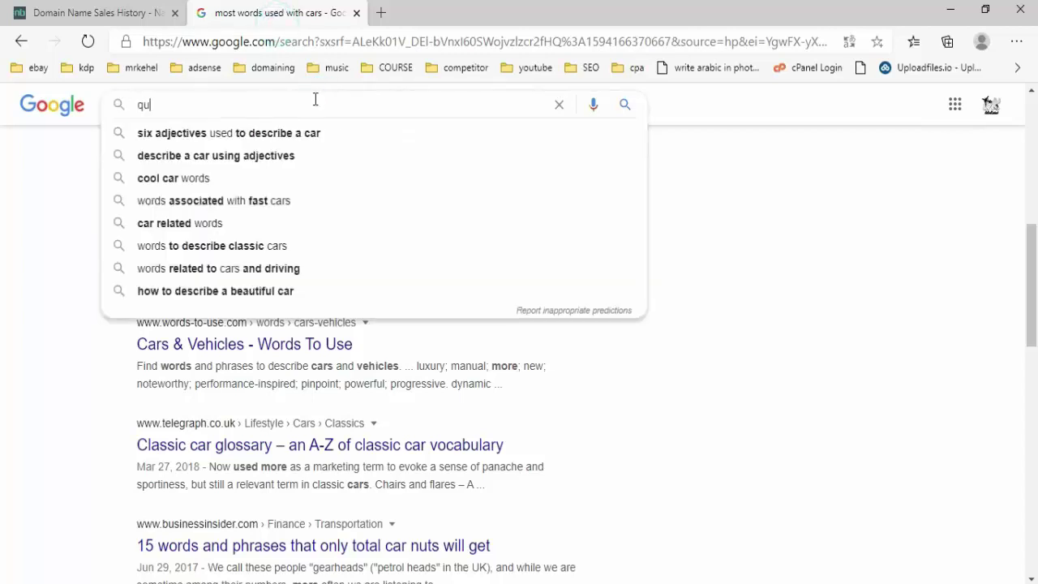
key("BackSpace")
key("BackSpace")
left_click(391, 43)
type("quora.com/answer")
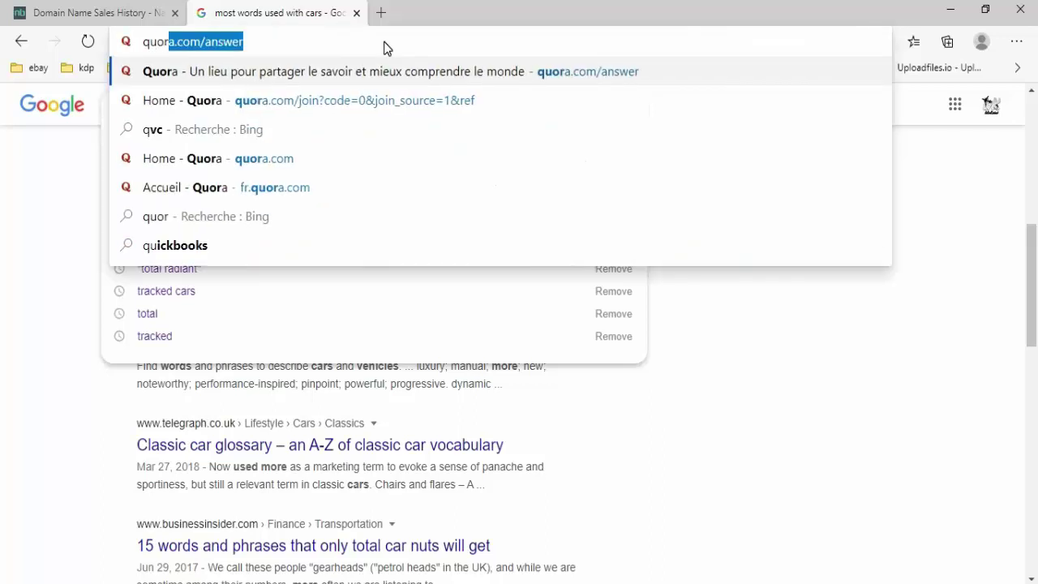
key("Right")
key("BackSpace")
key("BackSpace")
key("BackSpace")
key("BackSpace")
key("BackSpace")
key("BackSpace")
key("BackSpace")
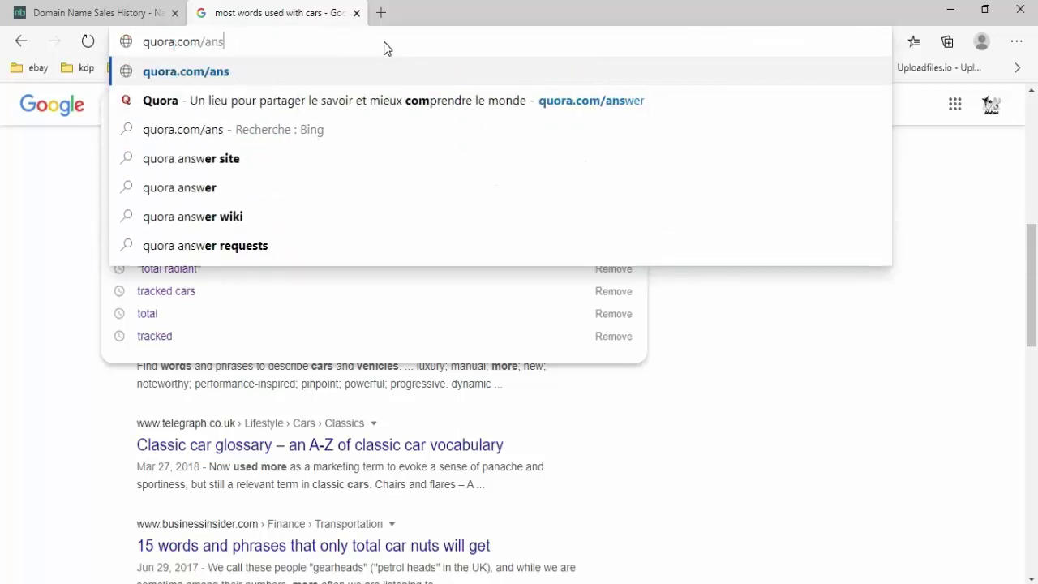
key("Return")
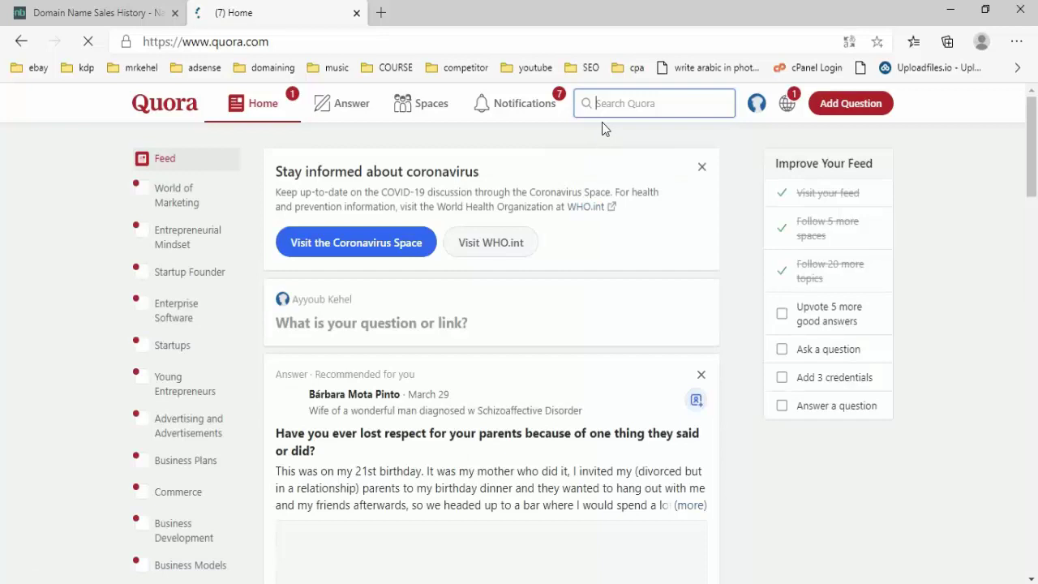
- Search Quora for 'cars' and scroll through the questions it lists
right_click(613, 103)
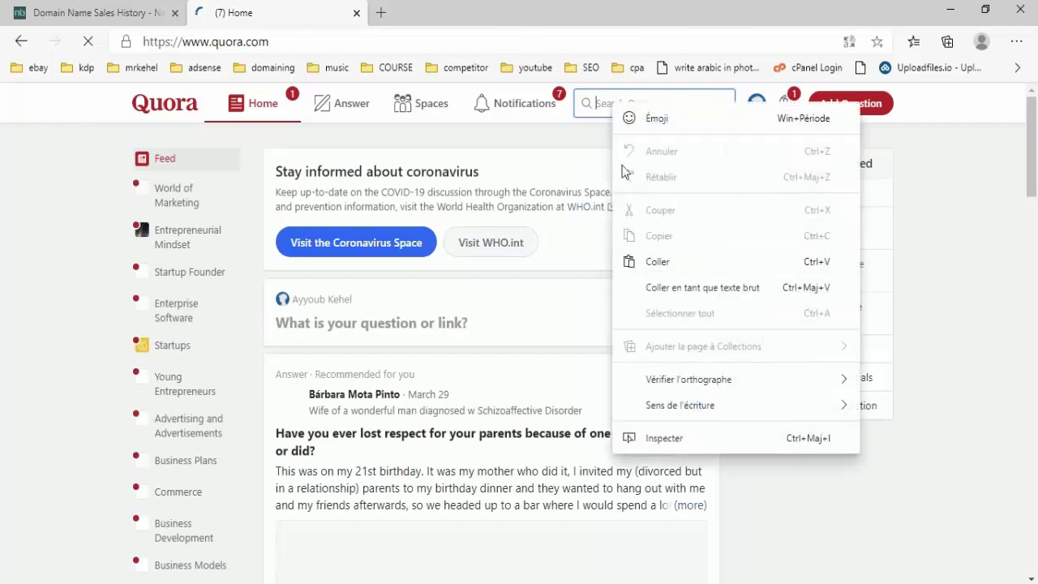
left_click(630, 102)
type("cars")
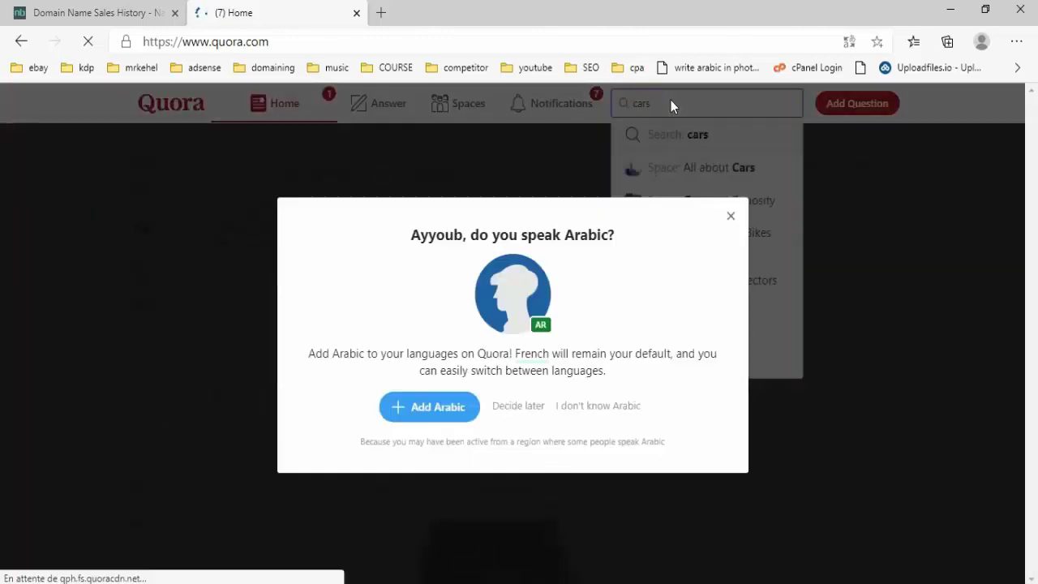
key("Return")
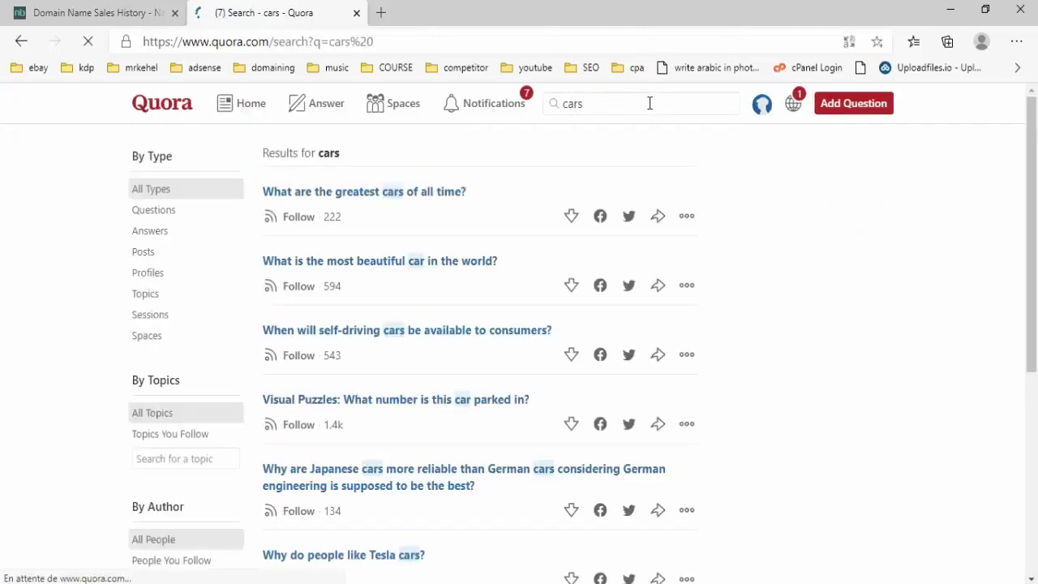
scroll(681, 142, "down", 3)
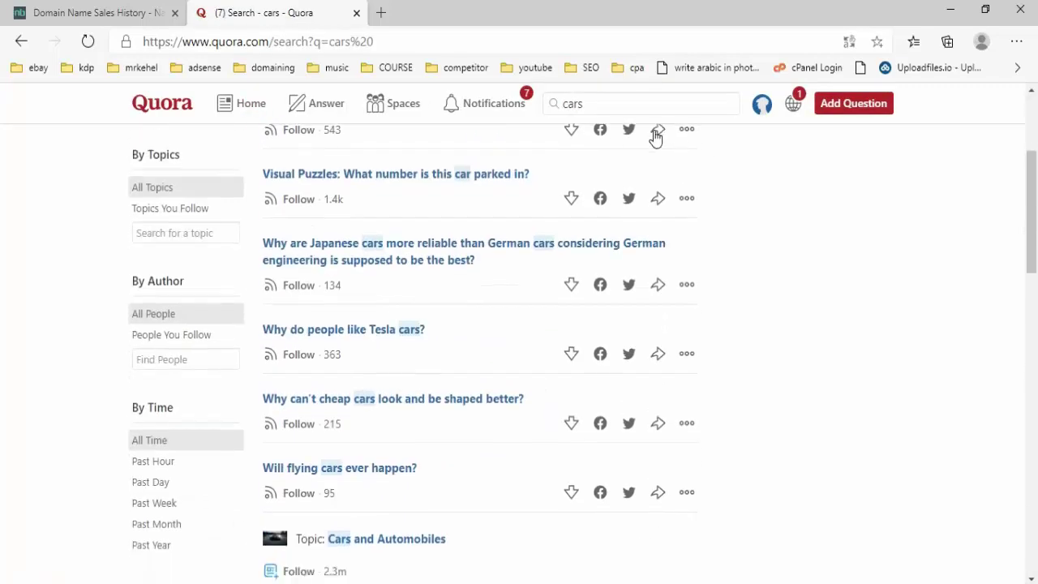
scroll(616, 175, "up", 2)
scroll(615, 202, "up", 1)
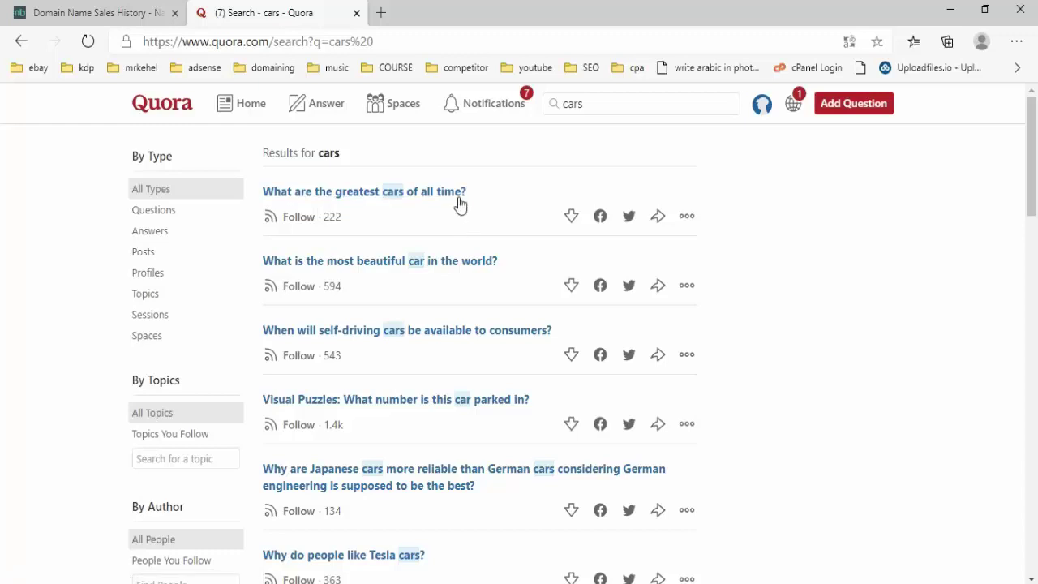
scroll(459, 201, "down", 1)
scroll(453, 209, "up", 1)
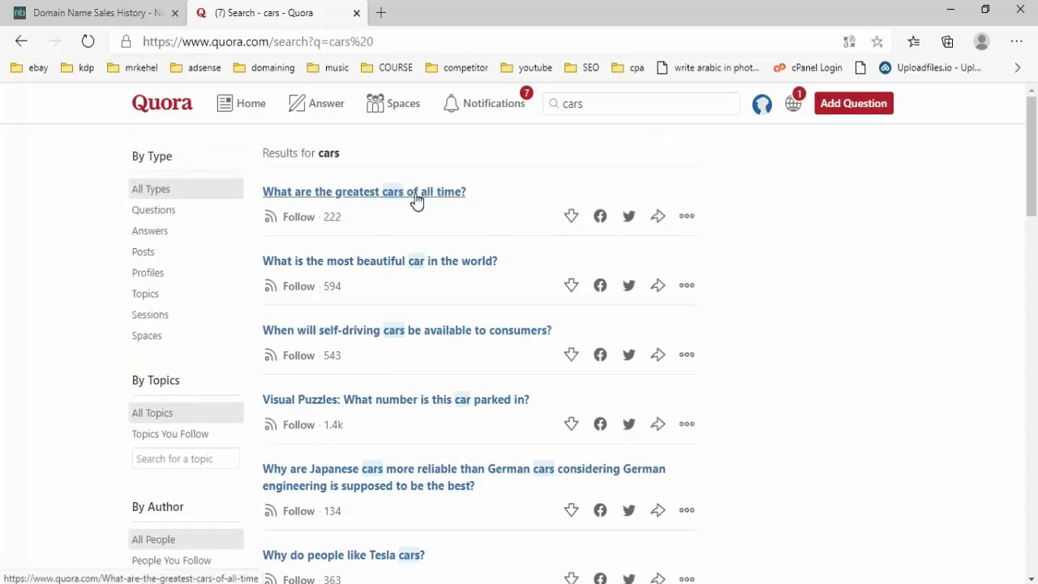
- Read the answers to 'What are the greatest cars of all time?', then close that question page
left_click(414, 194)
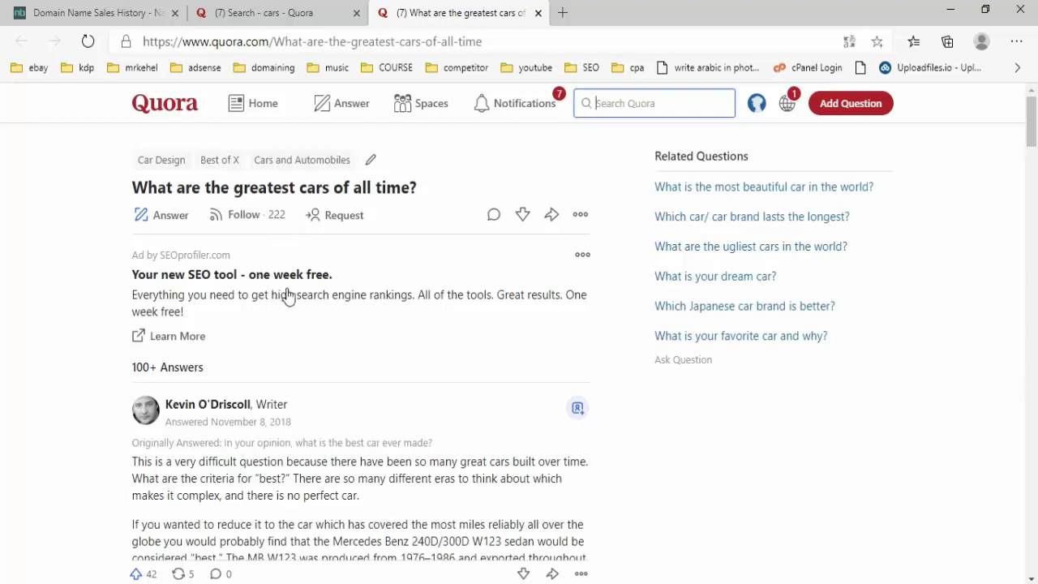
left_click_drag(333, 303, 371, 295)
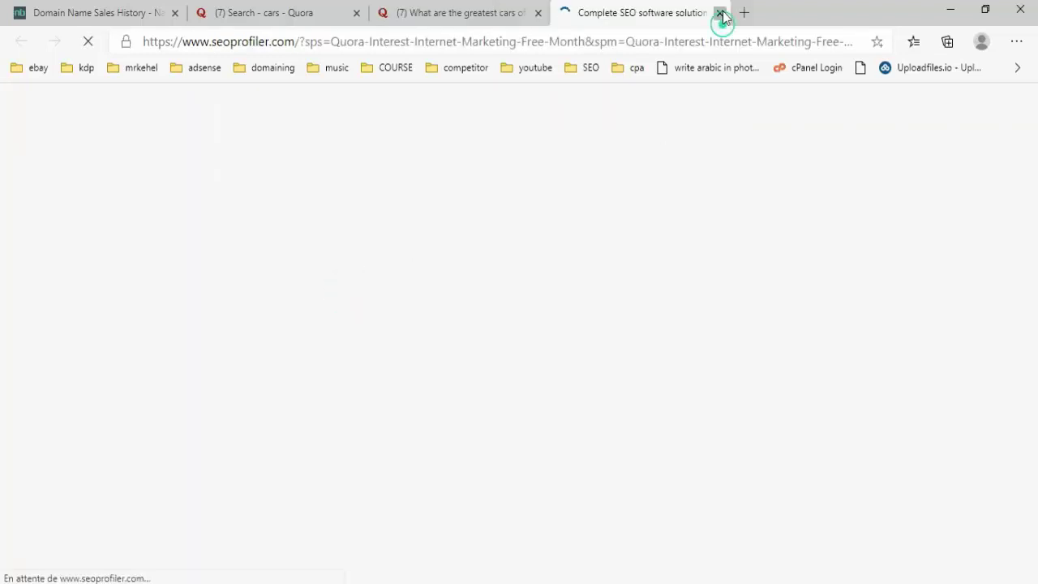
left_click(720, 14)
scroll(423, 463, "down", 1)
scroll(424, 462, "down", 2)
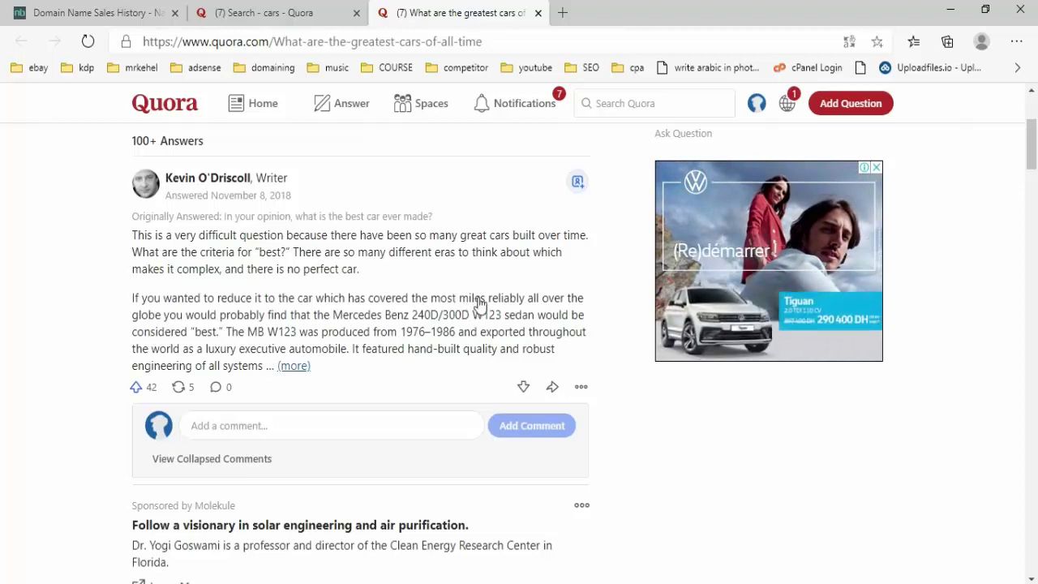
scroll(479, 300, "down", 2)
scroll(485, 292, "down", 3)
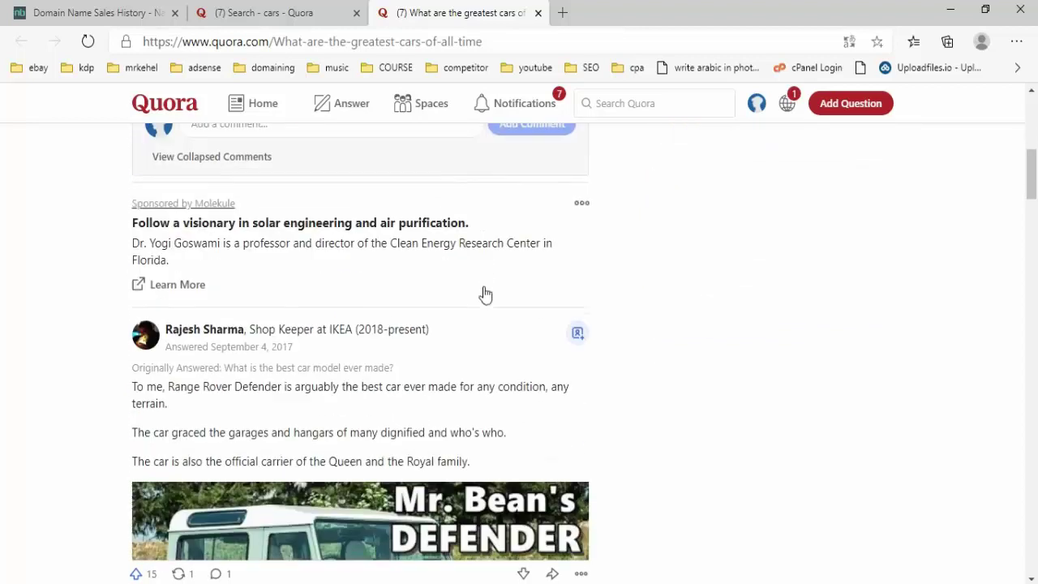
scroll(475, 350, "down", 3)
scroll(479, 324, "down", 7)
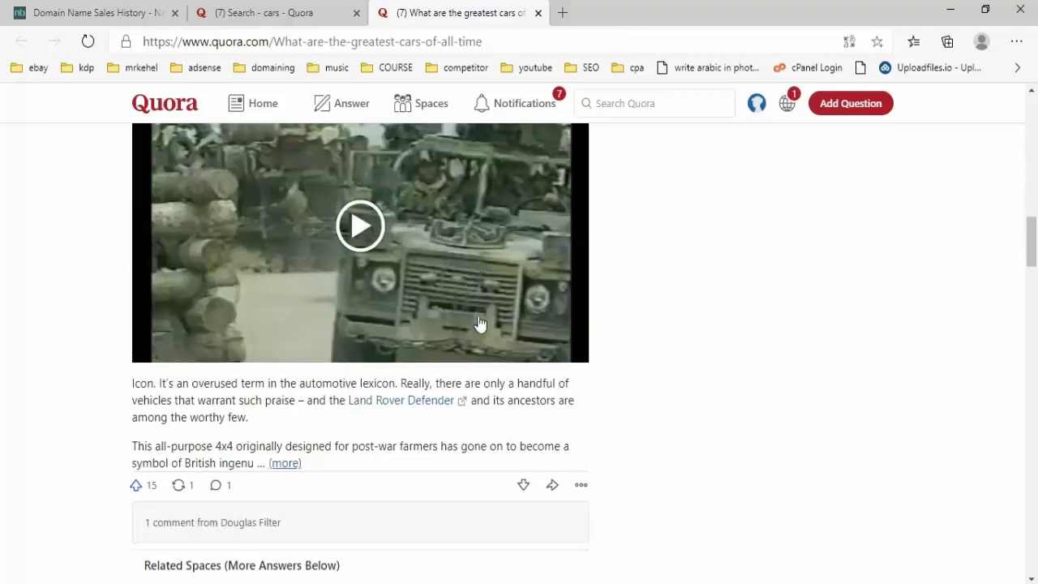
left_click(538, 14)
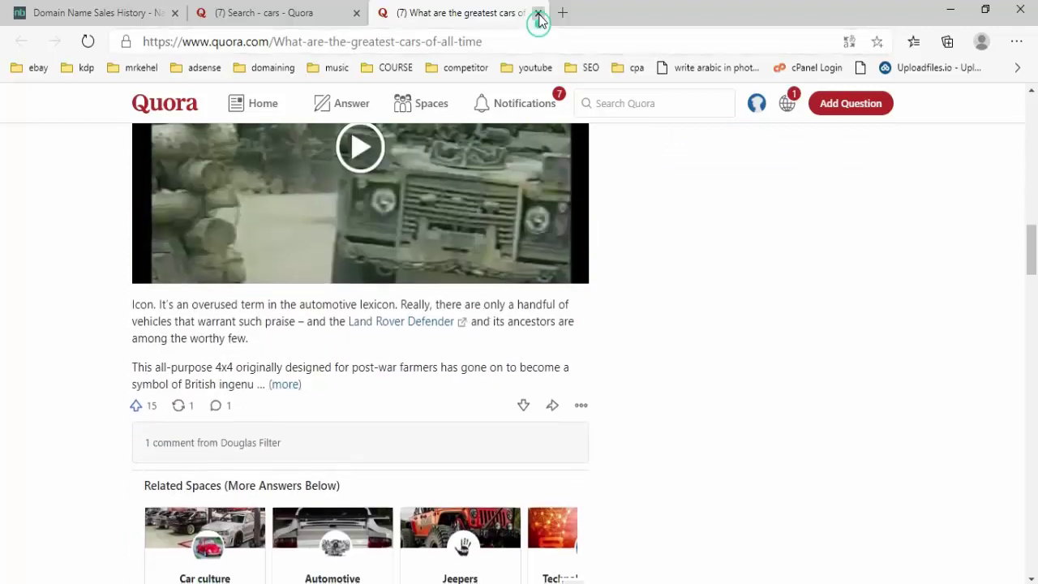
scroll(456, 266, "down", 2)
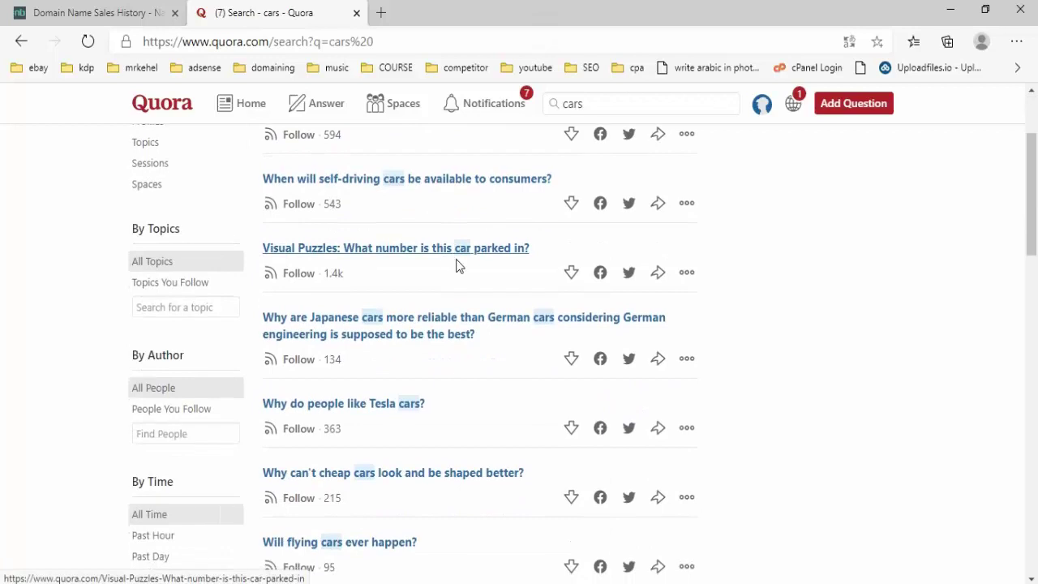
scroll(466, 260, "down", 1)
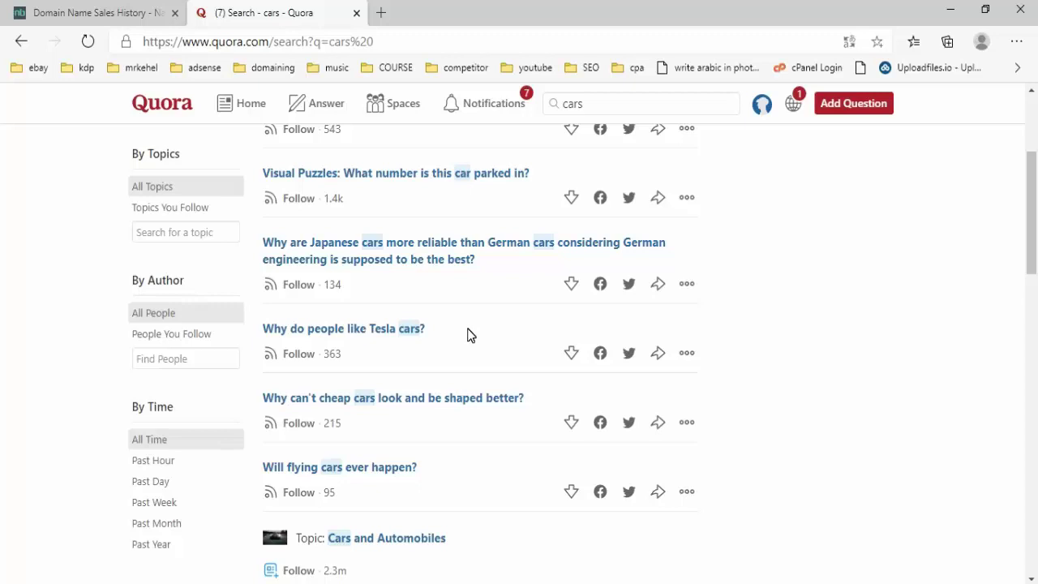
scroll(468, 334, "down", 5)
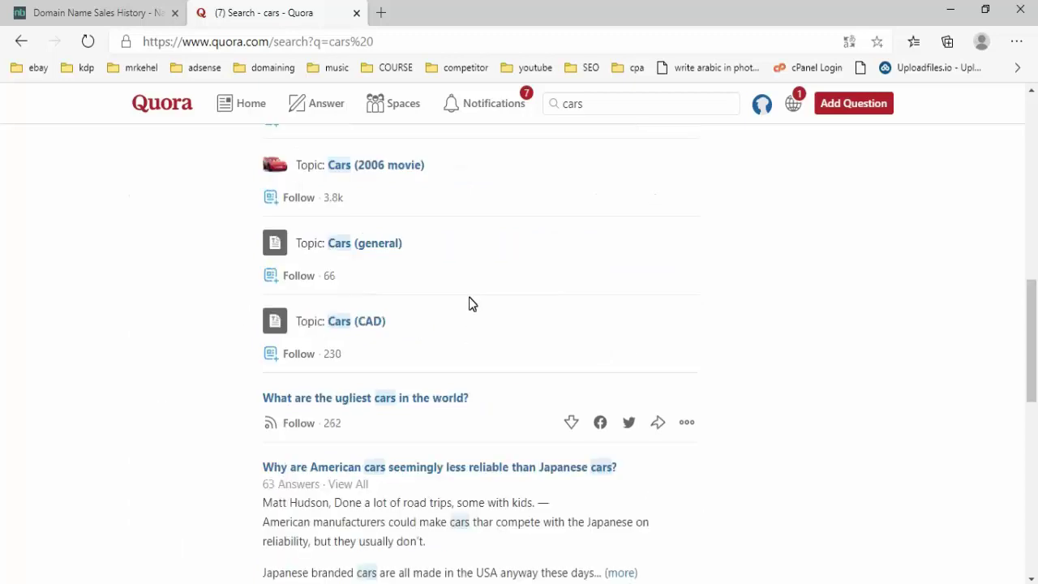
scroll(469, 289, "up", 3)
scroll(471, 288, "down", 11)
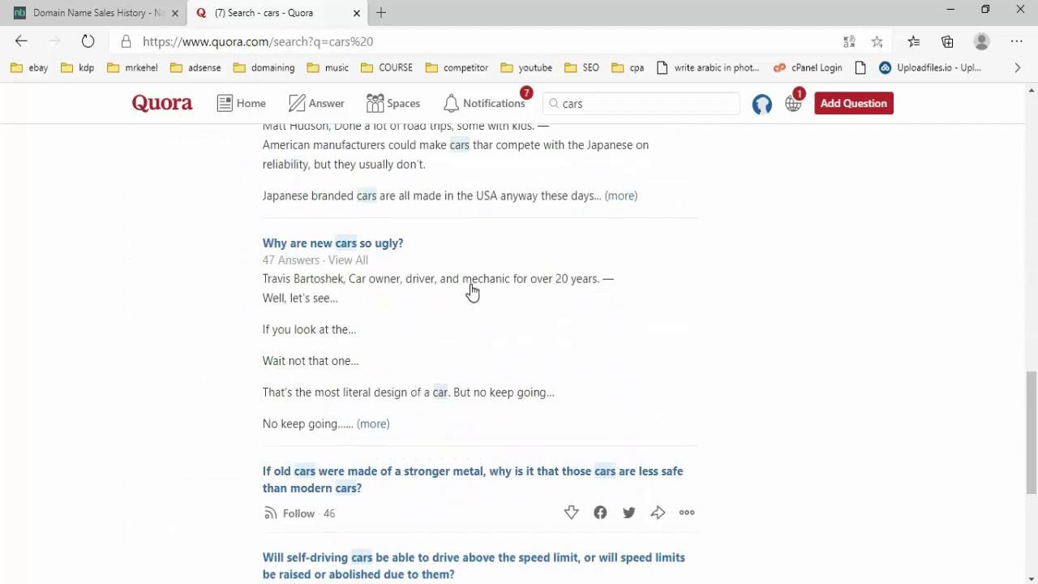
scroll(470, 288, "up", 13)
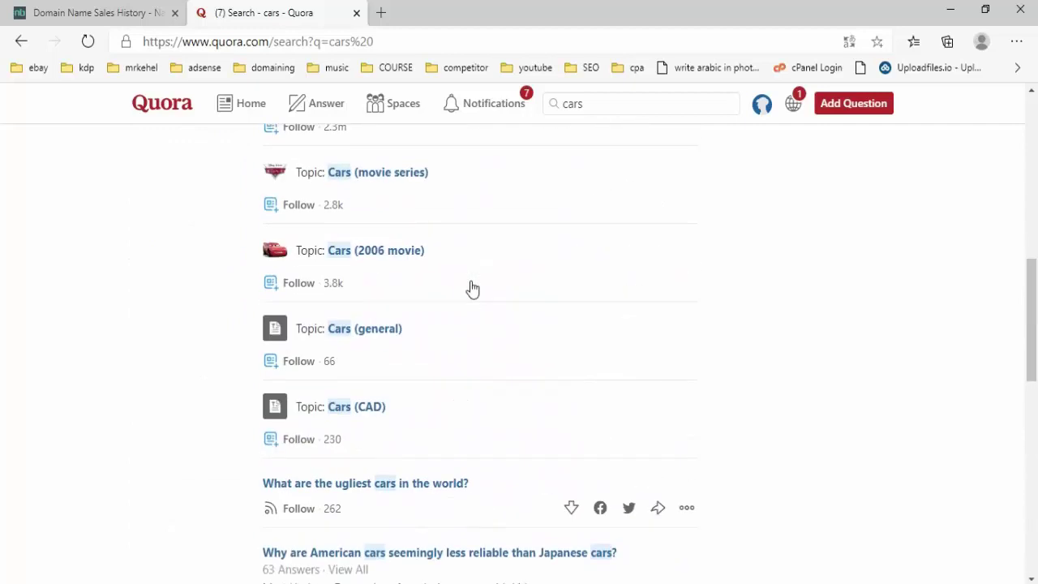
scroll(472, 284, "up", 1)
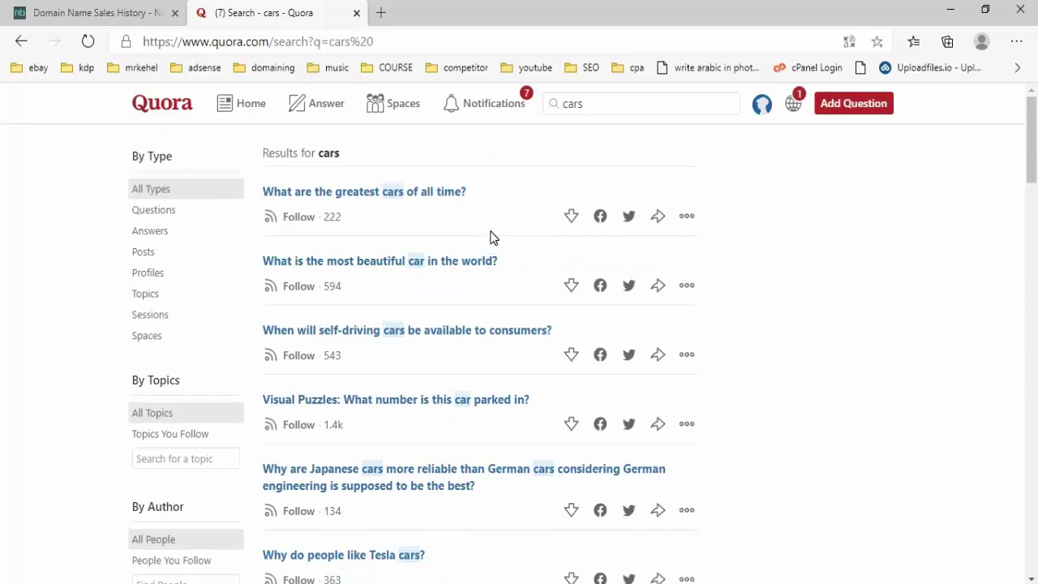
scroll(495, 244, "down", 15)
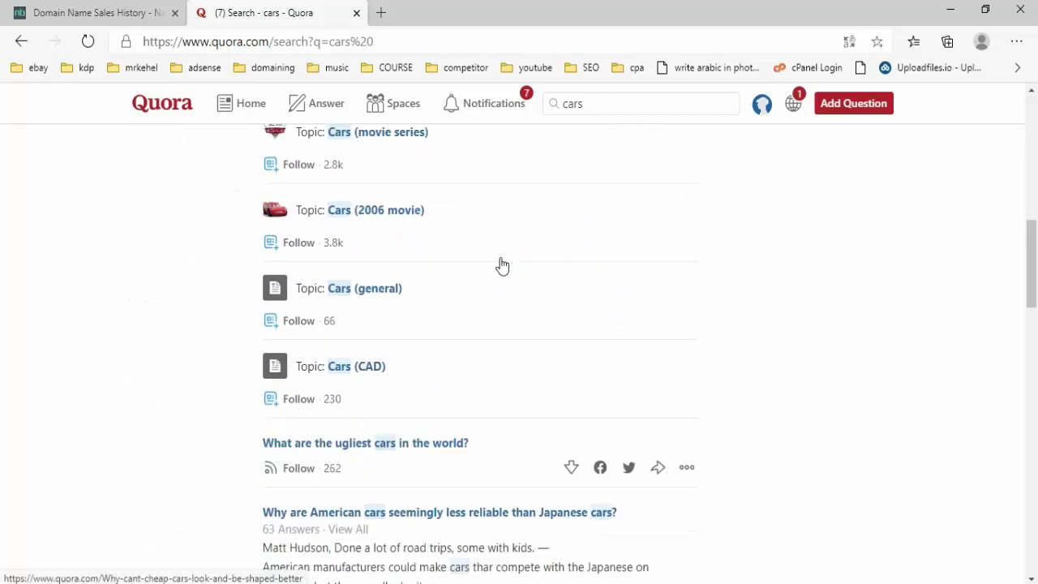
scroll(501, 261, "down", 10)
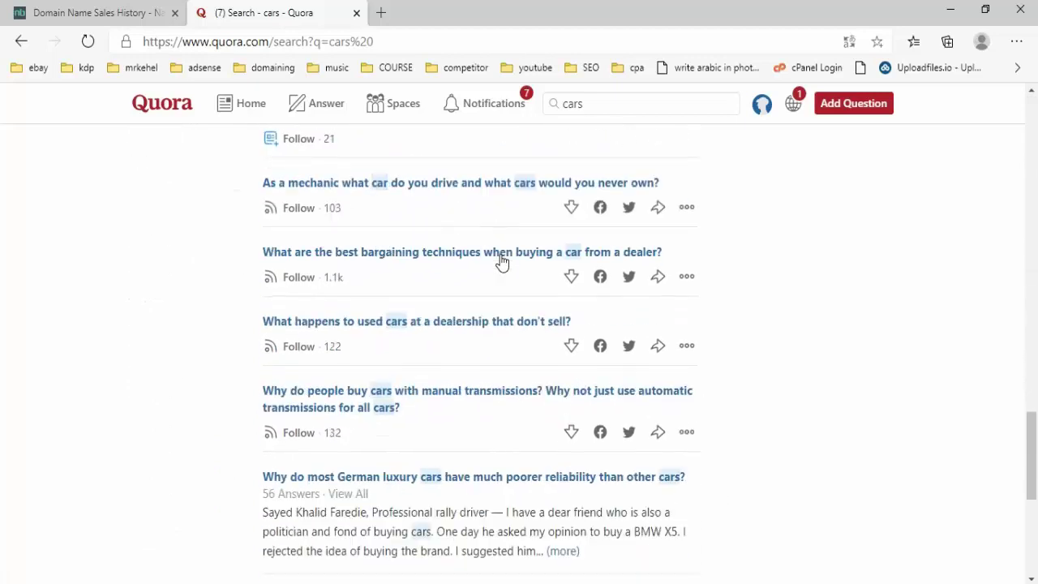
- Load google.com and search for the pasted phrase 'Cars forums'
left_click(395, 42)
type("google.com")
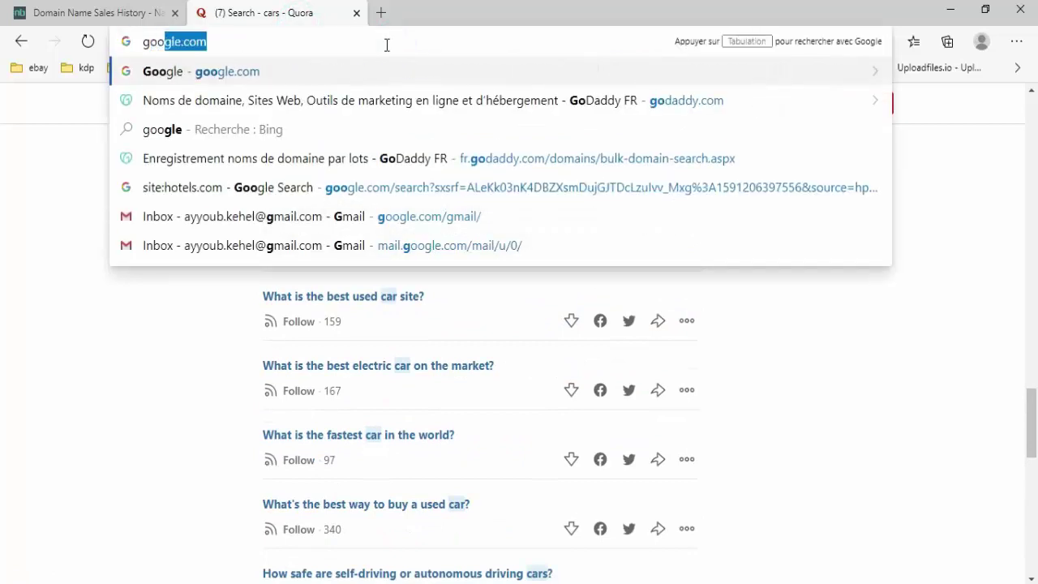
key("Return")
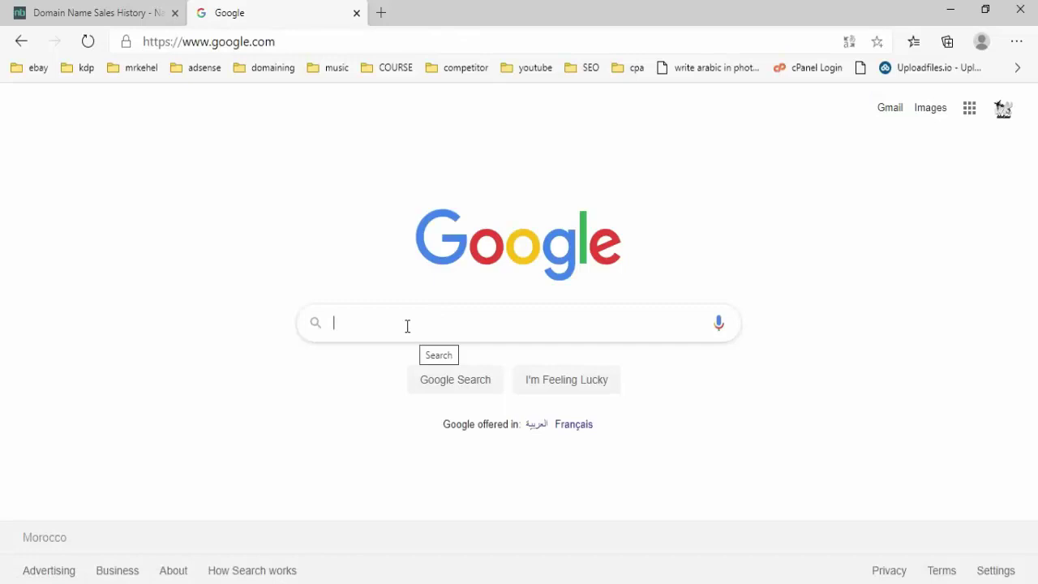
right_click(406, 324)
left_click(461, 393)
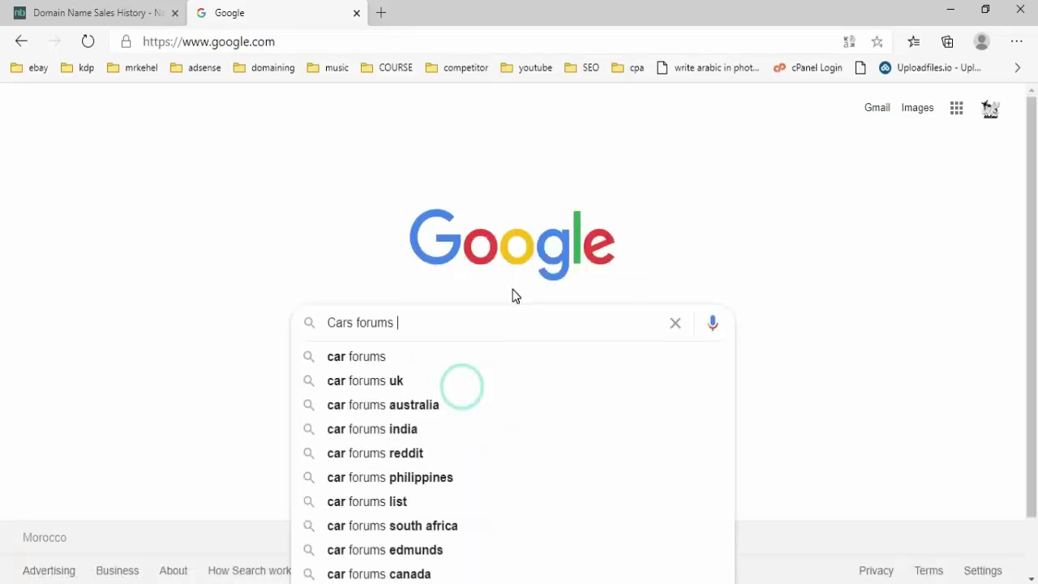
key("Return")
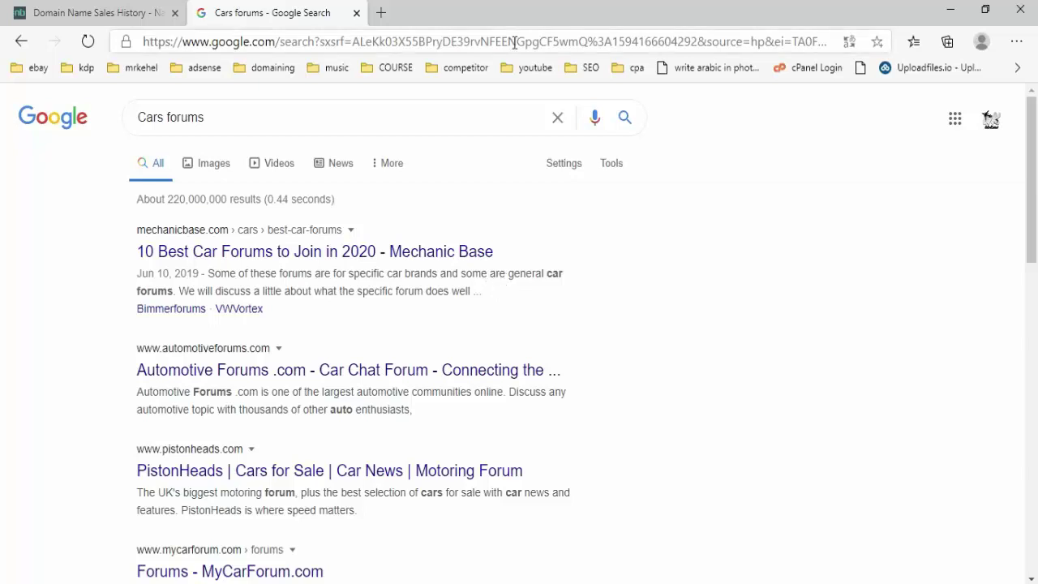
- Scroll through the car forum results, comparing them with the Excel research sheet
scroll(534, 174, "down", 2)
scroll(587, 283, "down", 1)
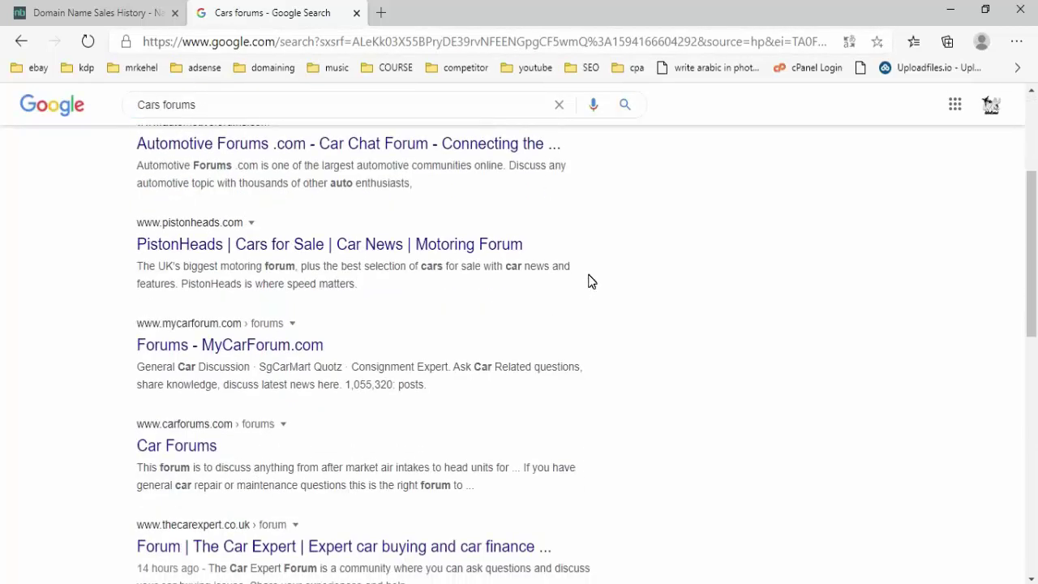
scroll(590, 282, "down", 2)
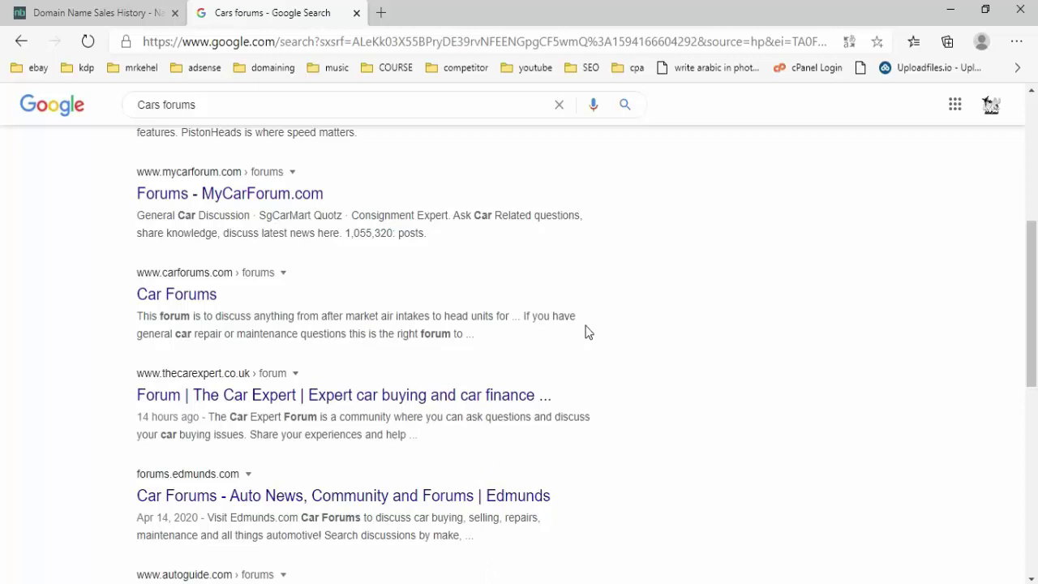
key("alt+Tab")
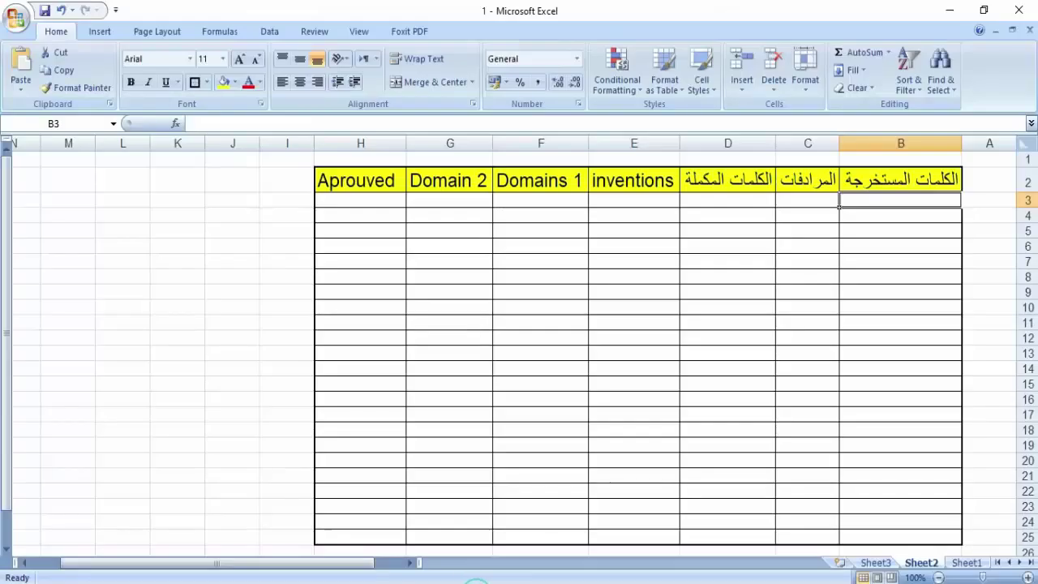
key("alt+Tab")
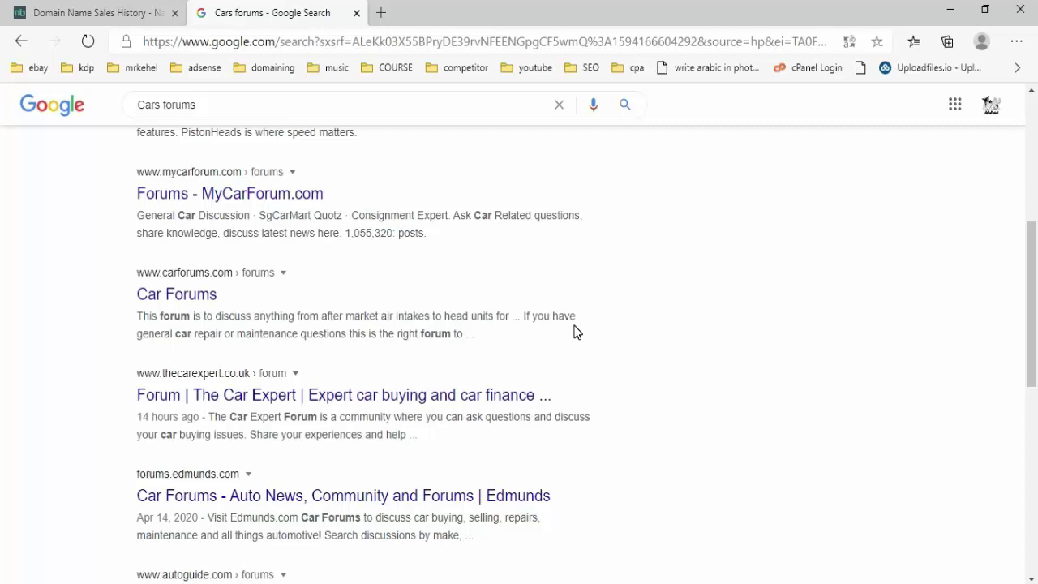
key("alt+Tab")
- Step down and back up through the column A keywords, starting at Cars in A3
left_click(983, 204)
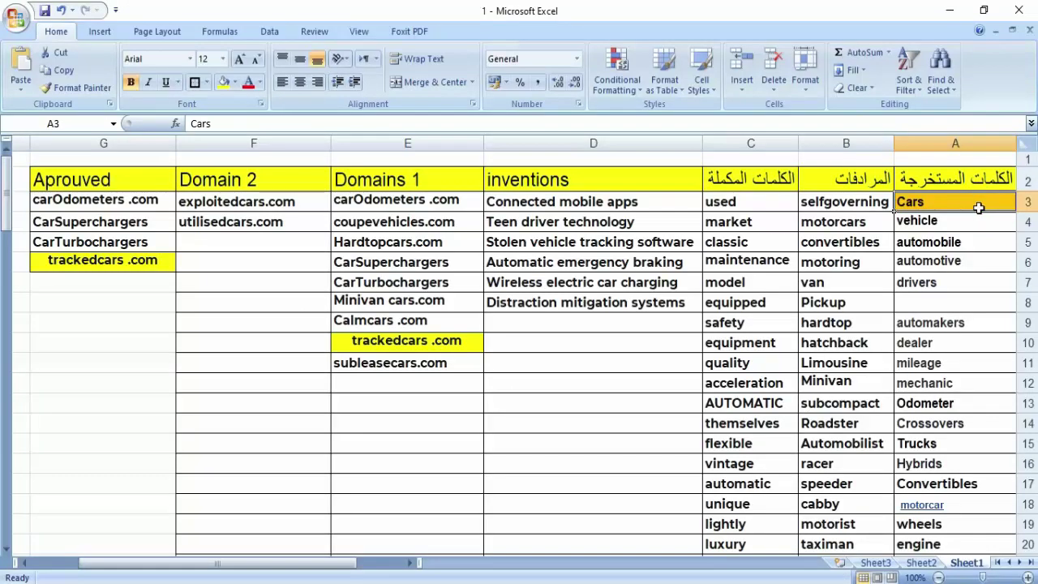
key("Down")
key("Down")
key("Down")
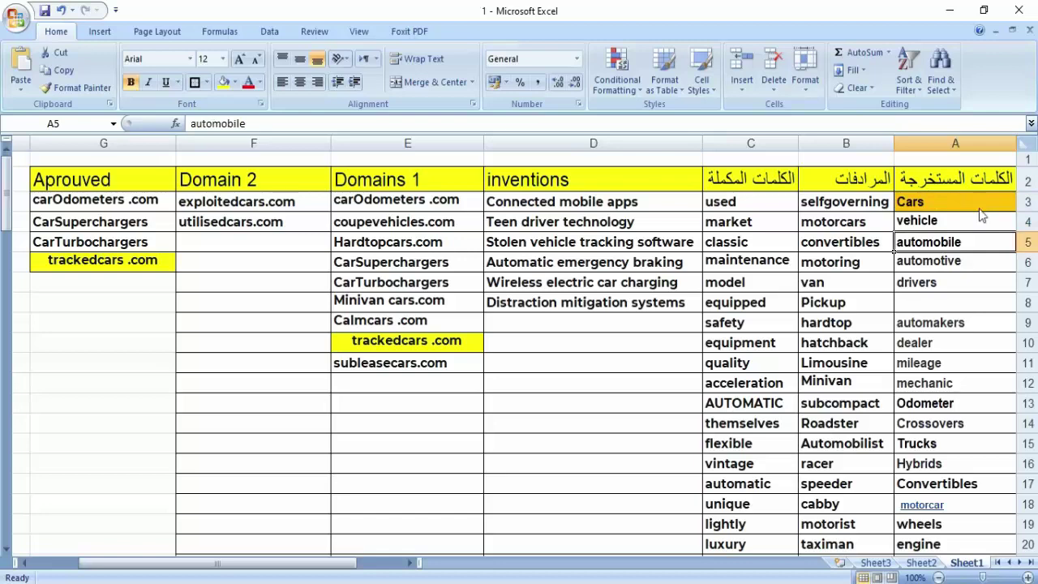
key("Down")
key("Down")
key("Down")
key("Down")
key("Down")
key("Down")
key("Down")
key("Down")
key("Down")
key("Down")
key("Down")
key("Down")
key("Down")
key("Down")
key("Down")
key("Down")
key("Down")
key("Down")
key("Down")
key("Down")
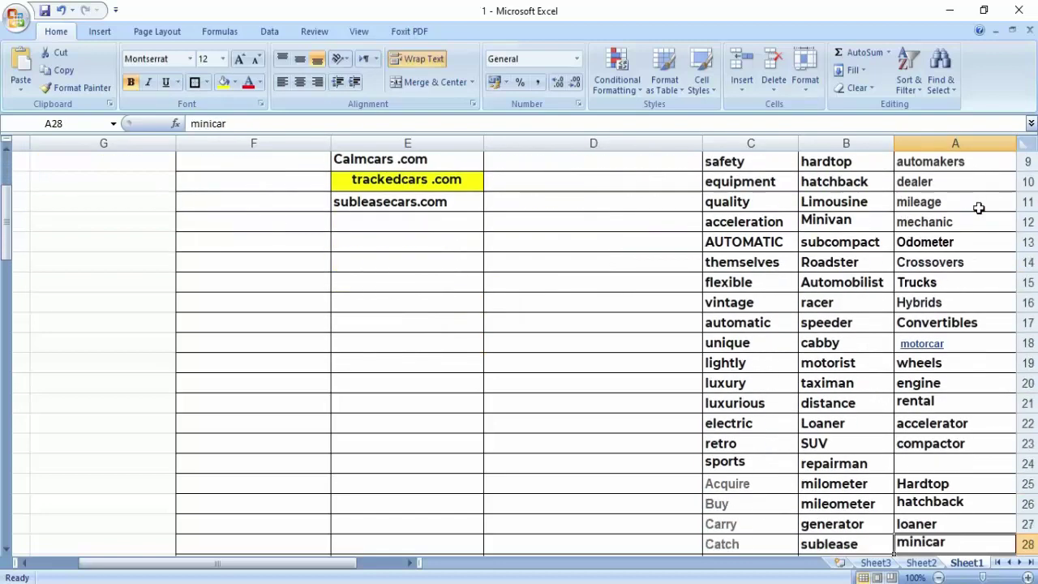
key("Down")
key("Down")
key("Down")
key("Down")
key("Down")
key("Down")
key("Down")
key("Down")
key("Down")
key("Down")
key("Down")
key("Down")
key("Down")
key("Down")
key("Down")
key("Down")
key("Down")
key("Down")
key("Down")
key("Down")
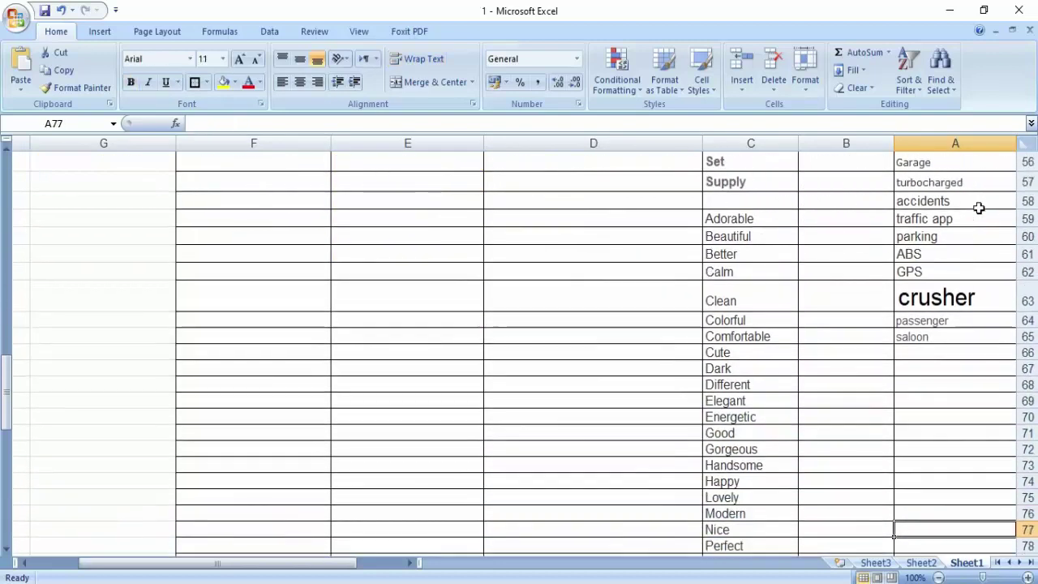
key("Up")
key("Up")
key("Up")
key("Up")
key("Up")
key("Up")
key("Up")
key("Up")
key("Up")
key("Up")
key("Up")
key("Up")
key("Up")
key("Up")
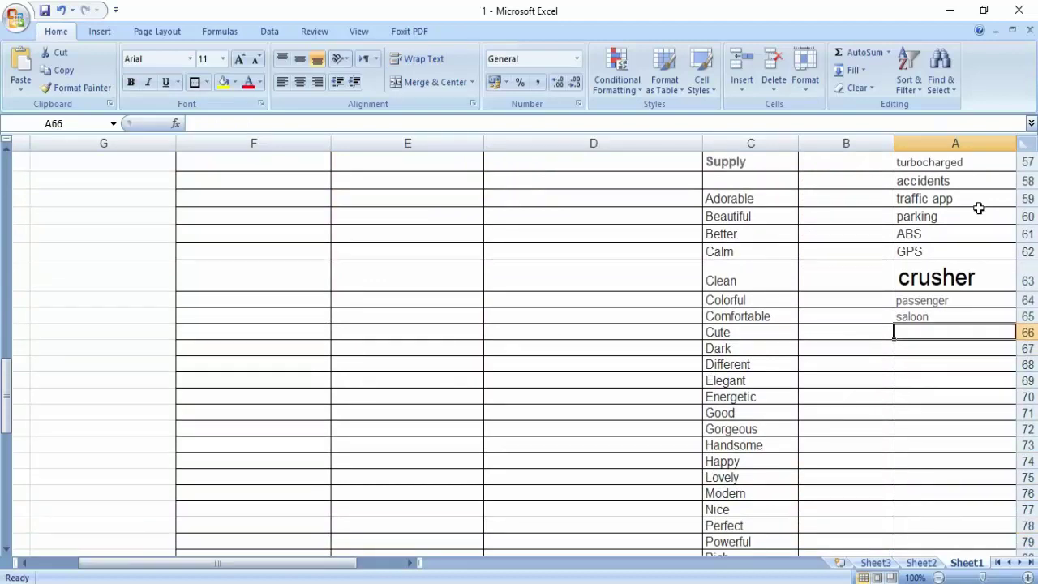
key("Up")
key("Up")
key("Up")
key("Up")
key("Up")
key("Up")
key("Up")
key("Up")
key("Up")
key("Up")
key("Up")
key("Up")
key("Up")
key("Up")
key("Up")
key("Up")
key("Up")
key("Up")
key("Up")
key("Up")
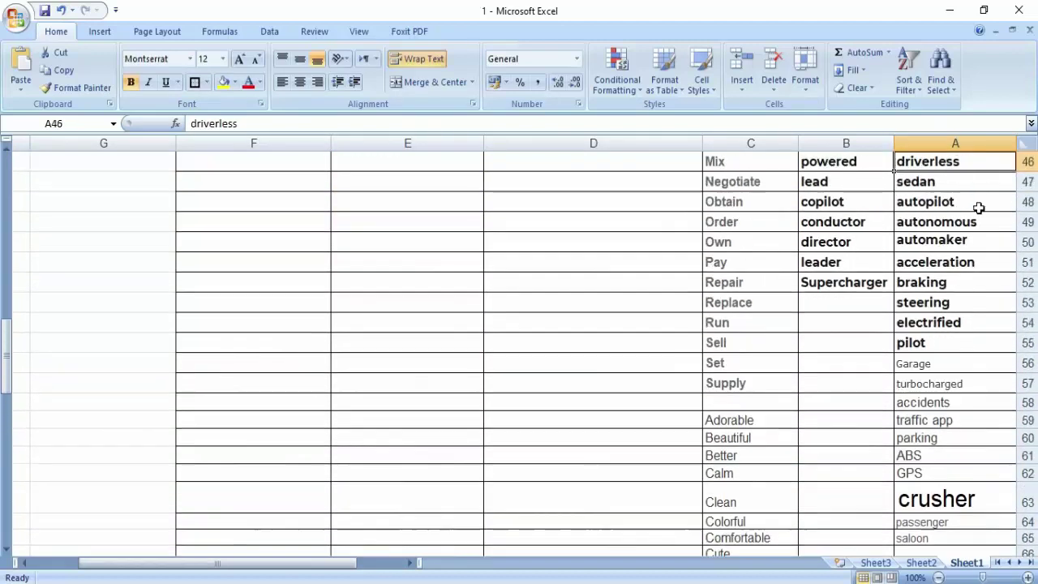
key("Up")
key("Up")
key("Up")
key("Up")
key("Up")
key("Up")
key("Up")
key("Up")
key("Up")
key("Up")
key("Up")
key("Up")
key("Up")
key("Up")
key("Up")
key("Up")
key("Up")
key("Up")
key("Up")
key("Up")
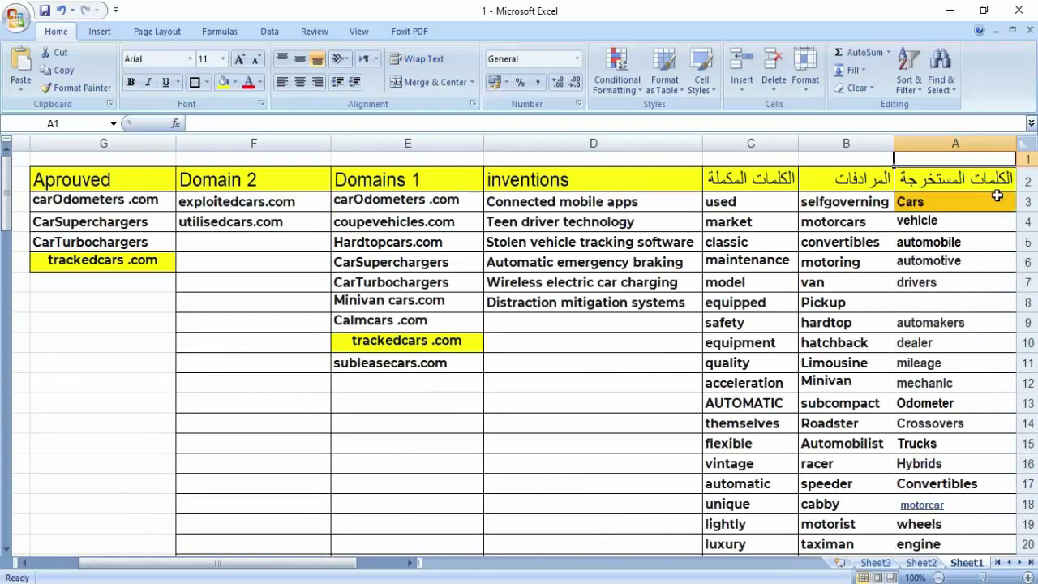
- Copy the keyword vehicle from column A and return to the browser results
right_click(947, 208)
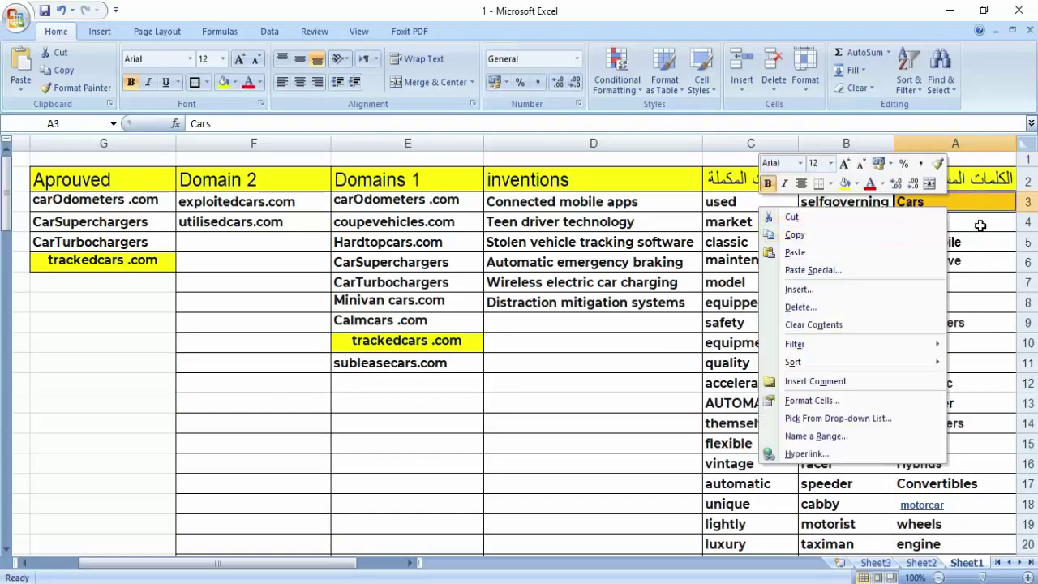
key("Escape")
right_click(952, 227)
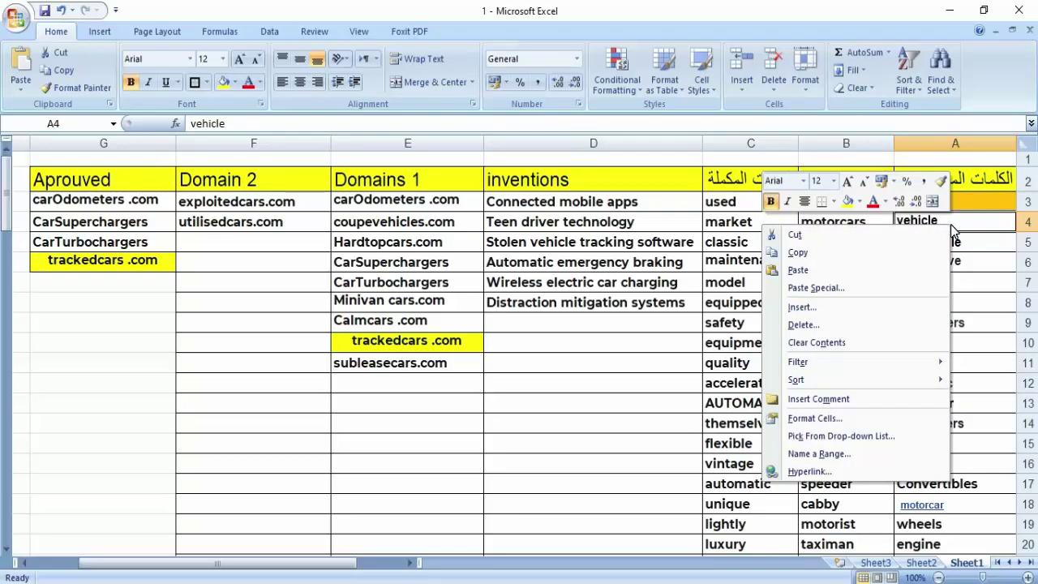
left_click(855, 258)
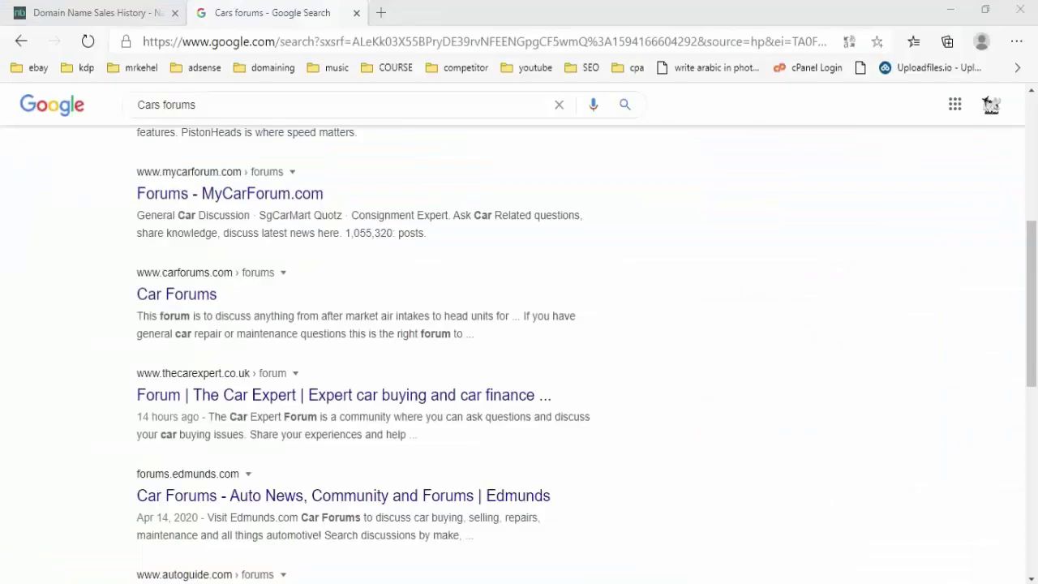
key("alt+Tab")
- Search Google for 'vehicle synonym' using the copied word vehicle
triple_click(200, 105)
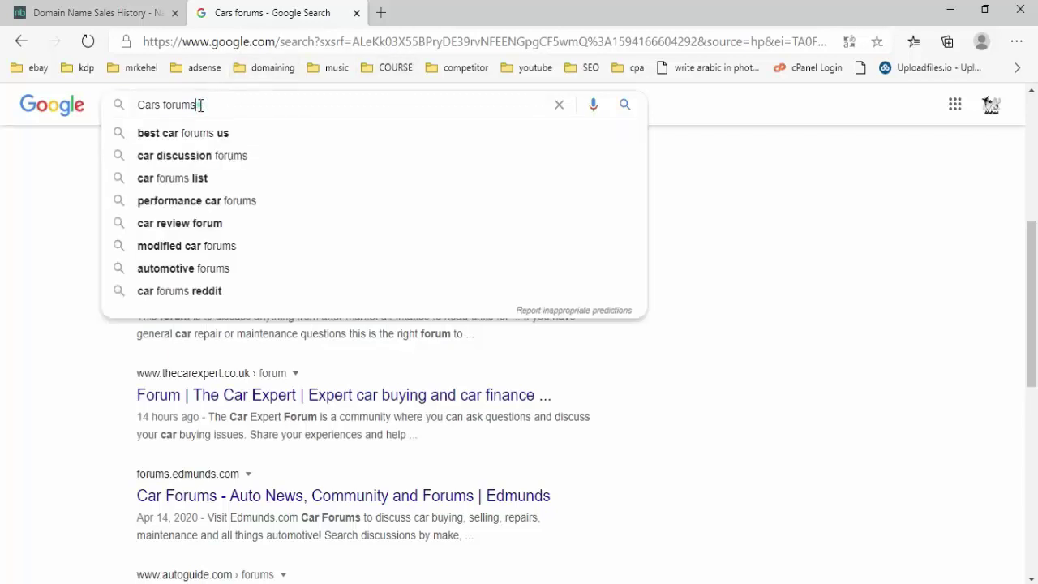
right_click(200, 104)
left_click(243, 204)
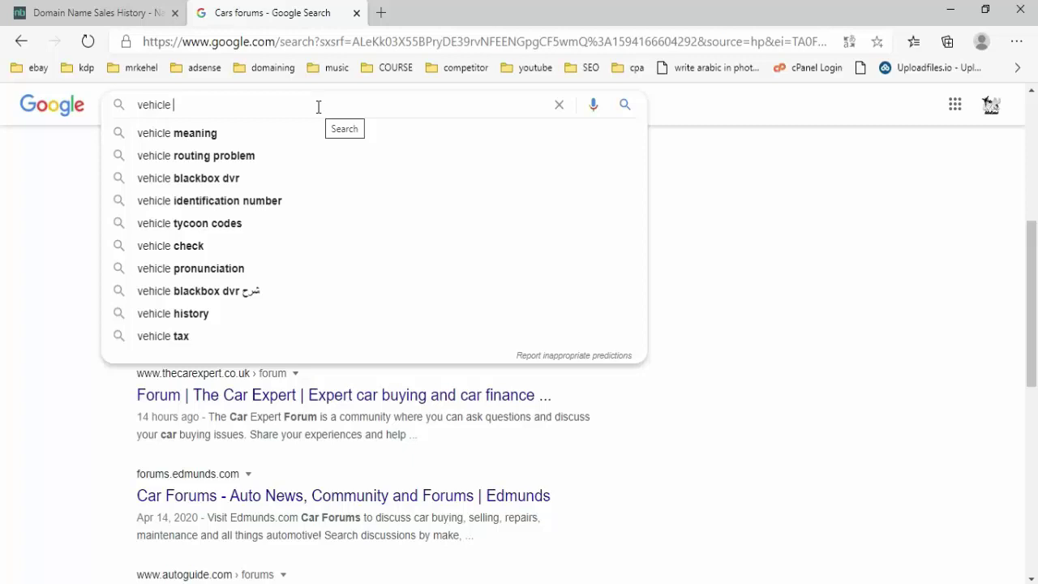
type("sy")
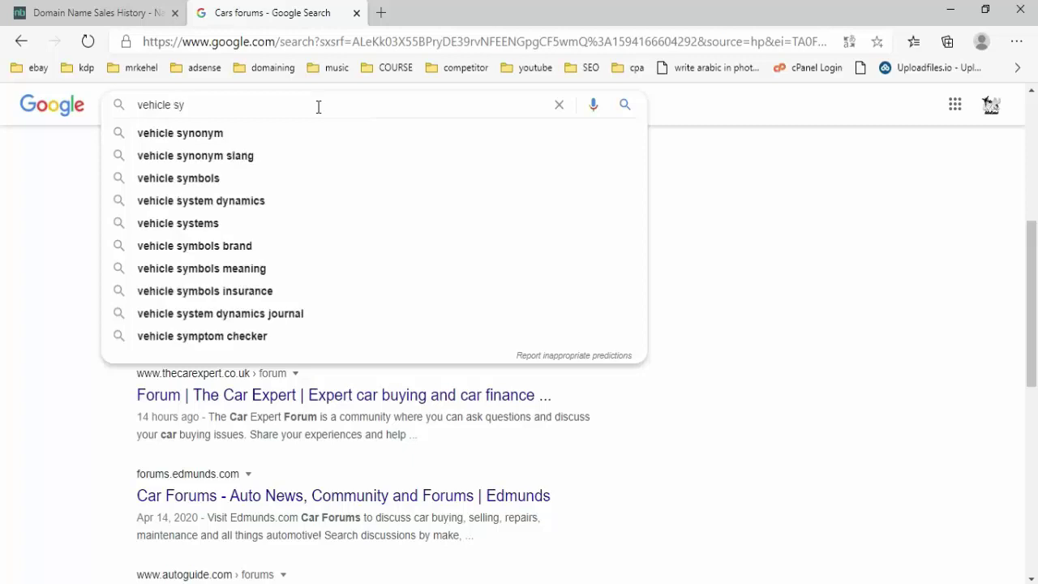
key("Down")
key("Return")
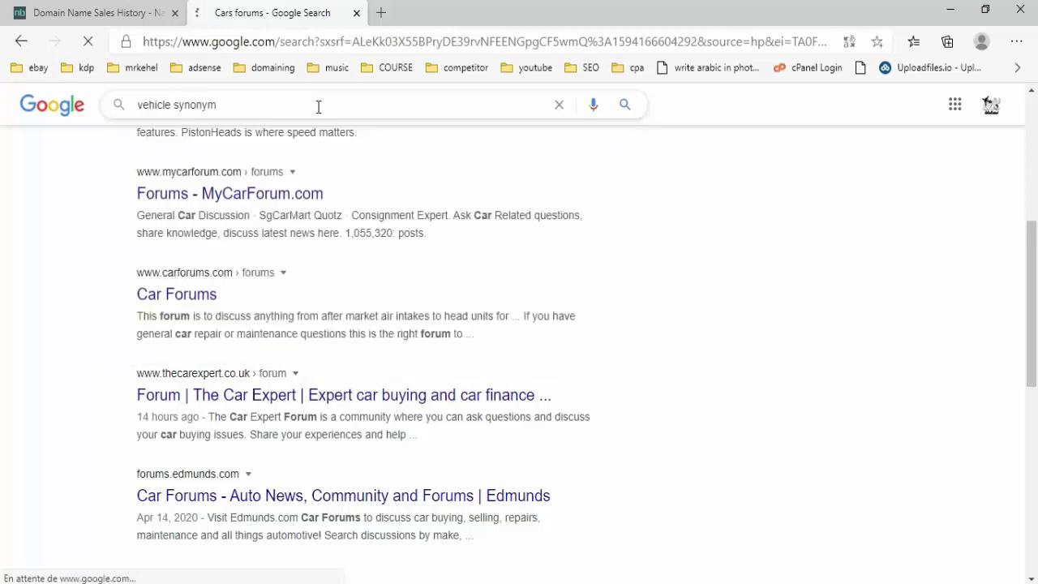
- Scroll the results, open the Synonyms.com vehicle page and scroll its synonyms
scroll(386, 214, "down", 1)
scroll(365, 215, "down", 1)
scroll(348, 216, "up", 1)
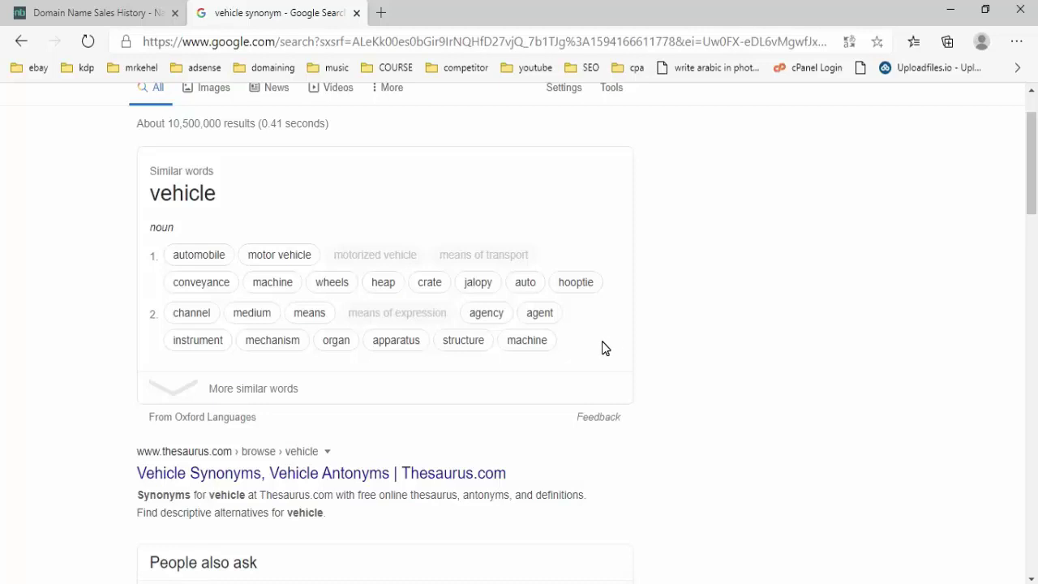
scroll(579, 327, "down", 6)
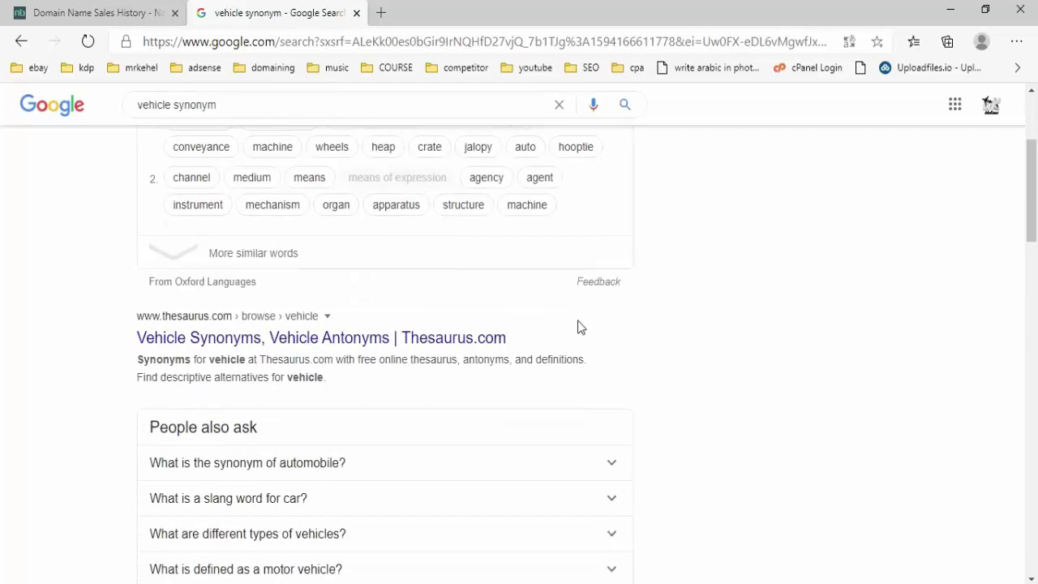
scroll(579, 327, "down", 3)
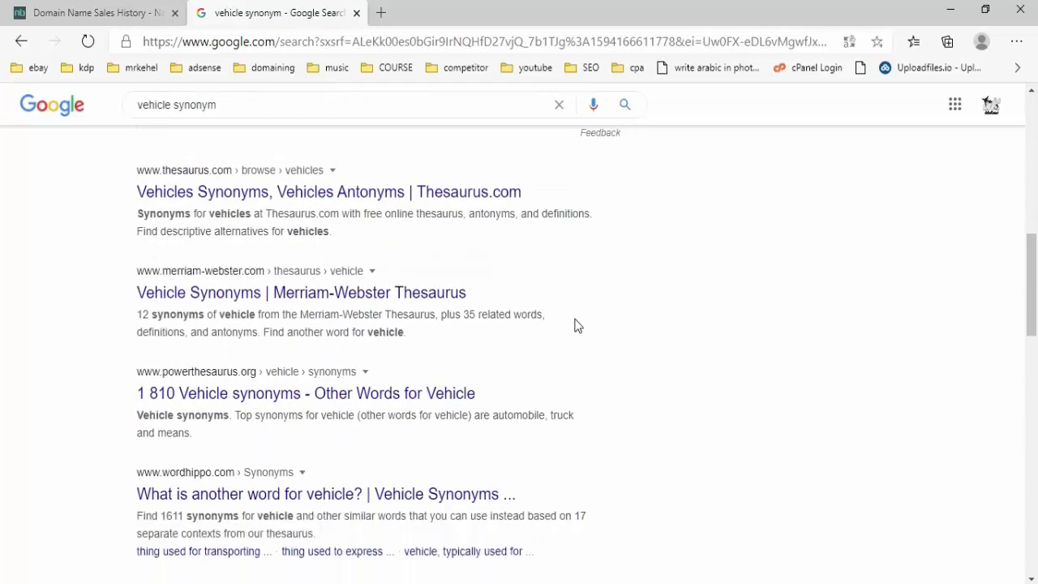
scroll(487, 337, "down", 1)
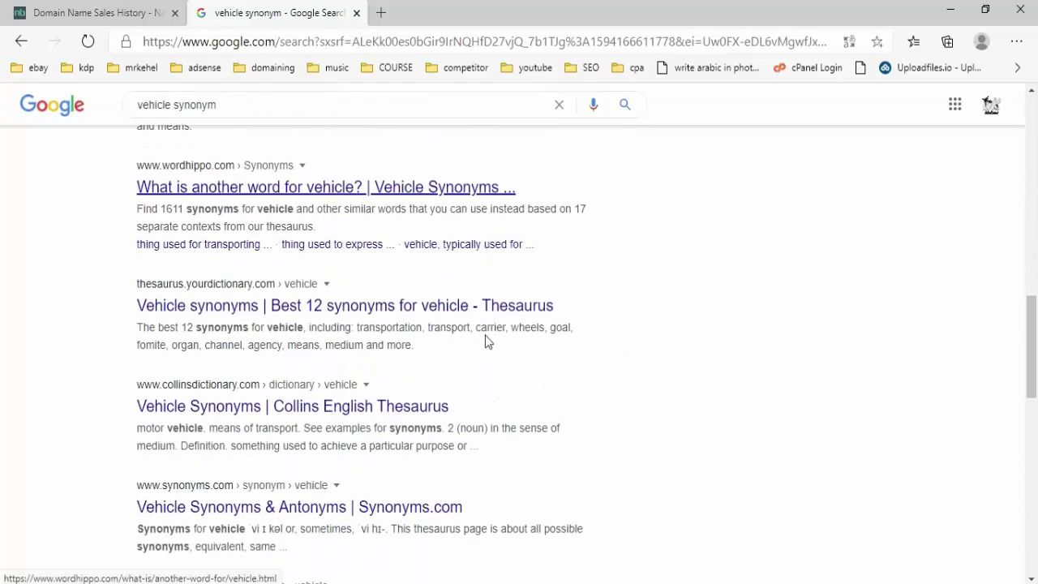
scroll(419, 354, "down", 1)
left_click(273, 423)
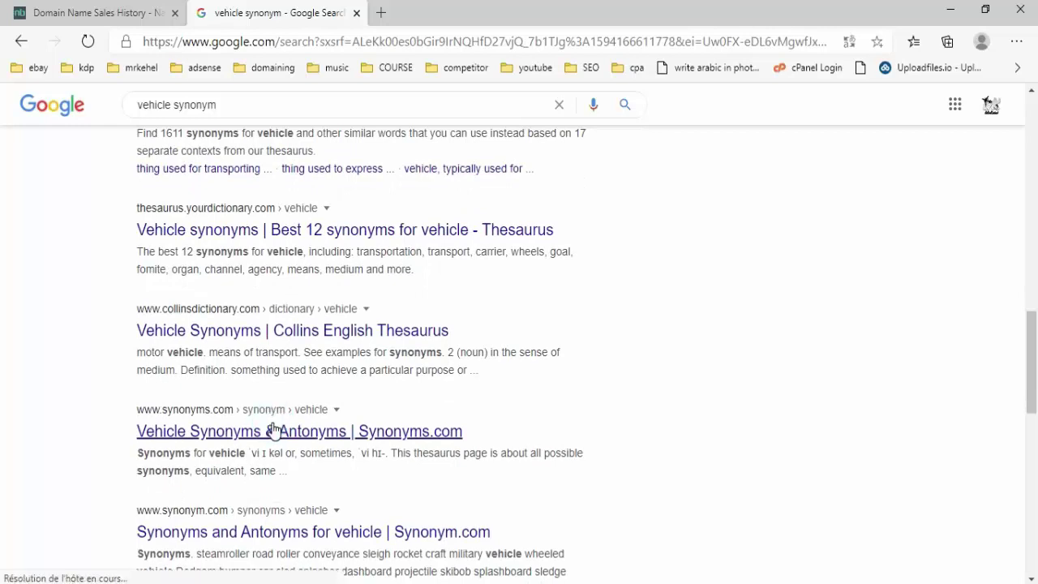
scroll(666, 369, "down", 3)
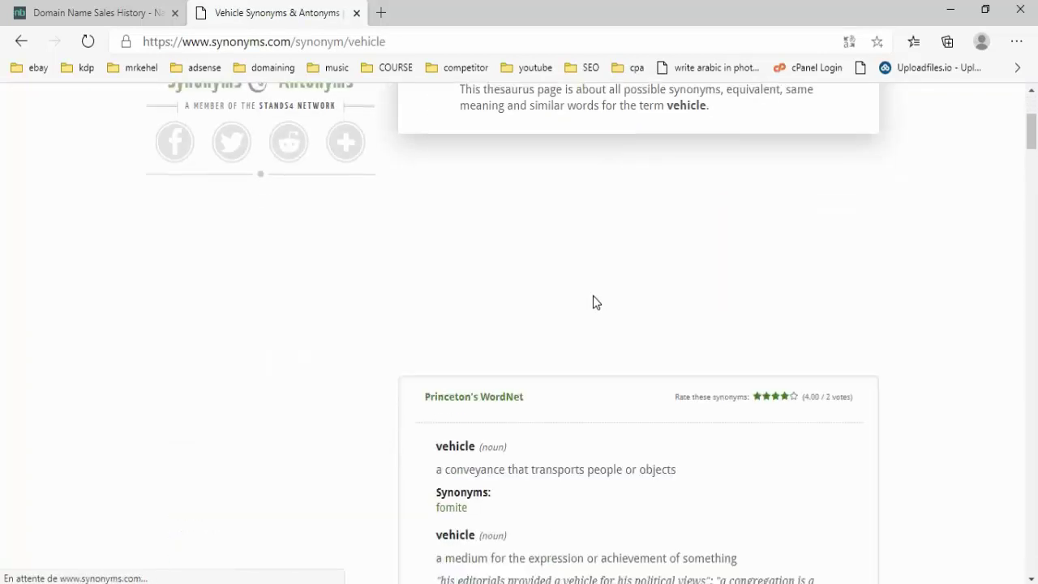
scroll(593, 301, "down", 3)
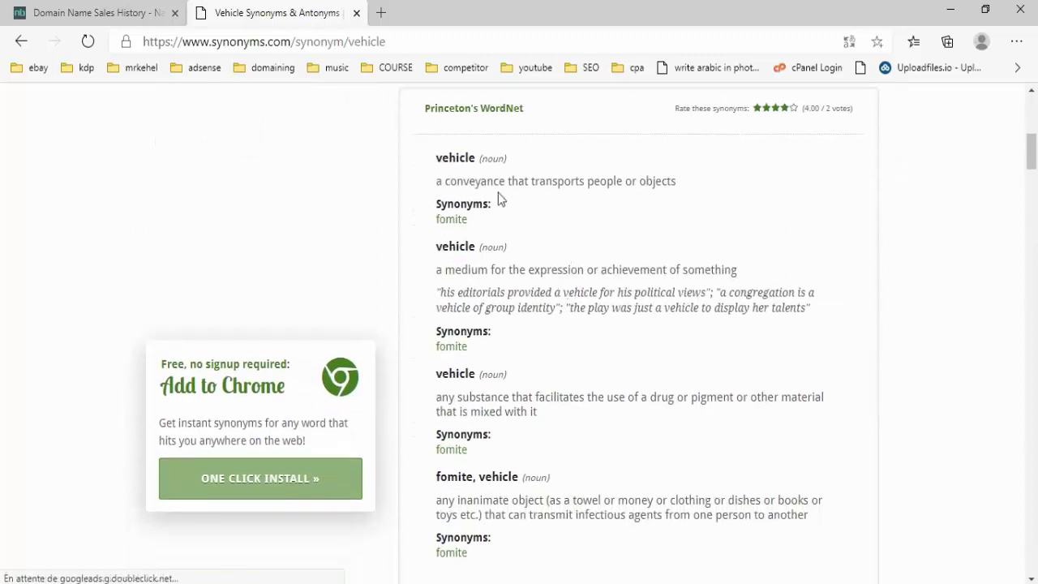
- Compare cells A6 automotive and A5 automobile against the Synonyms.com vehicle page
key("alt+Tab")
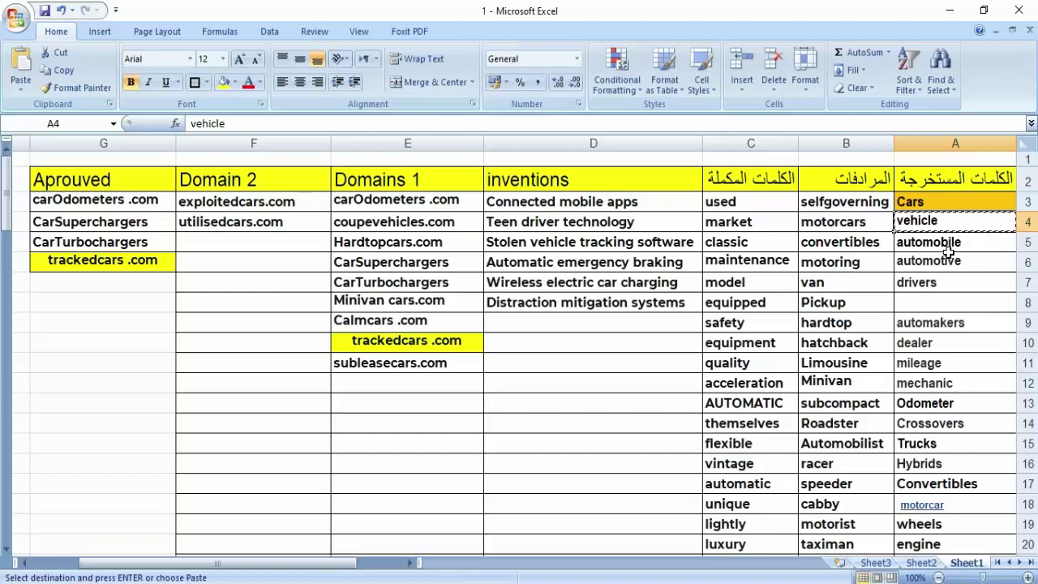
left_click(947, 254)
left_click(946, 245)
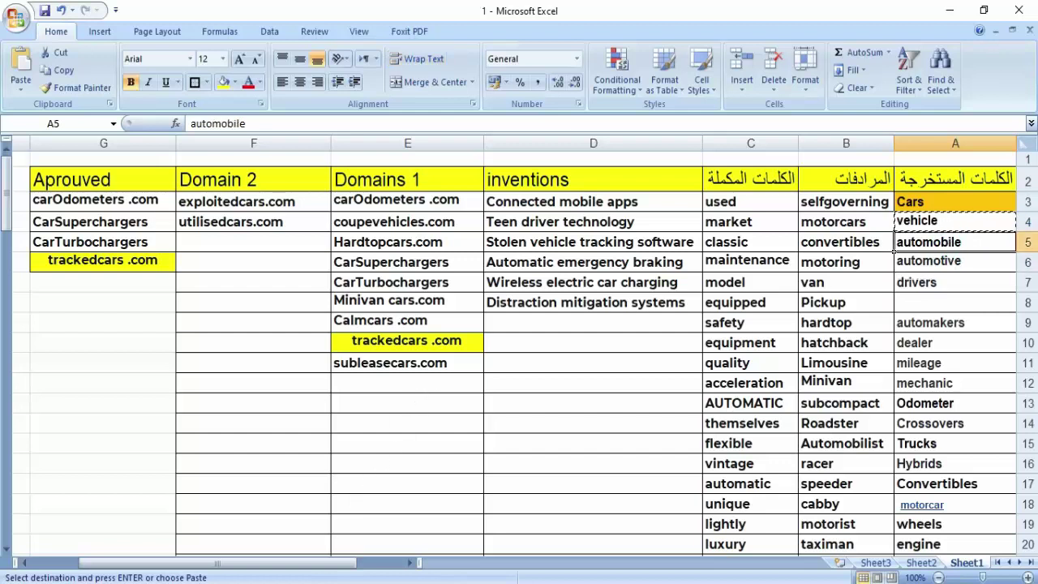
key("alt+Tab")
scroll(428, 359, "up", 5)
scroll(524, 327, "up", 1)
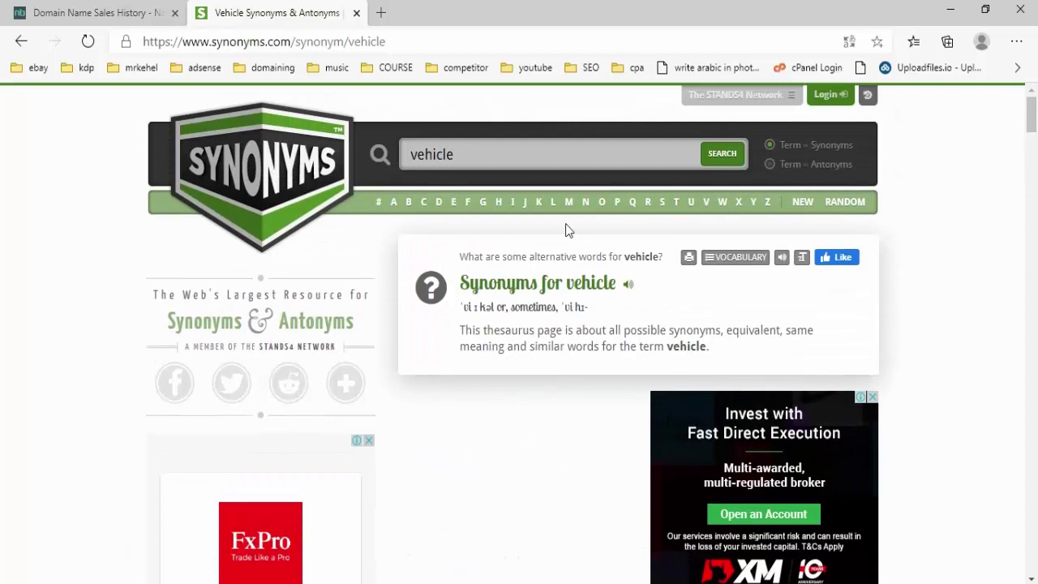
left_click(511, 154)
- Back in the sheet, select A6 automotive and scroll down column A and back
key("alt+Tab")
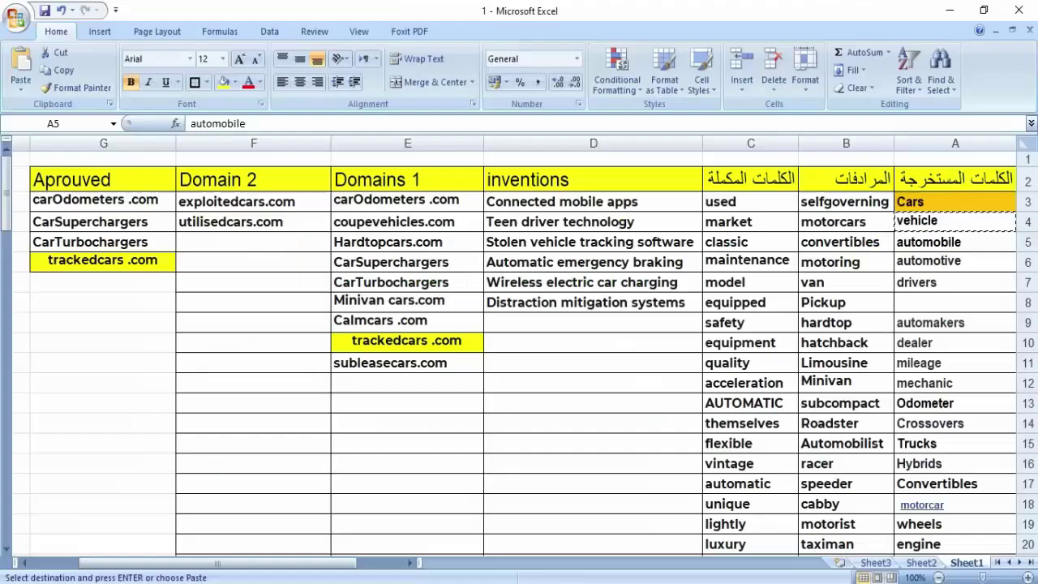
scroll(848, 290, "down", 2)
scroll(848, 290, "up", 2)
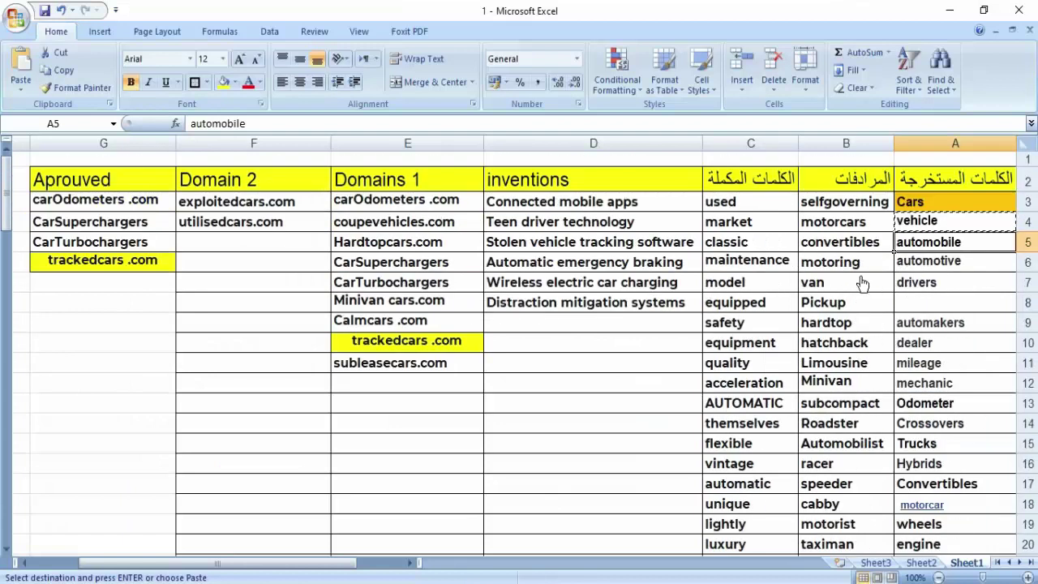
left_click(946, 263)
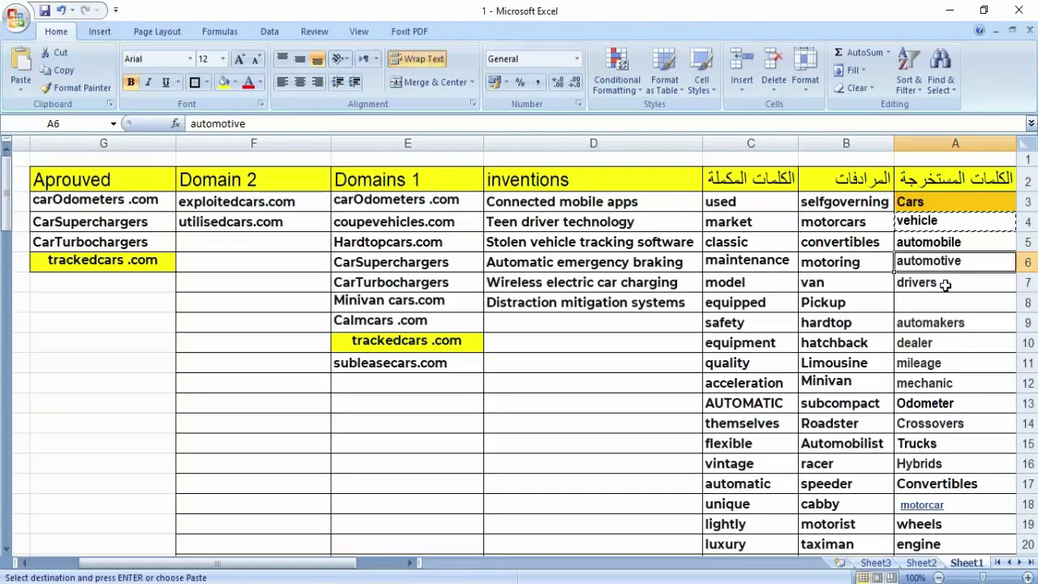
scroll(946, 283, "down", 9)
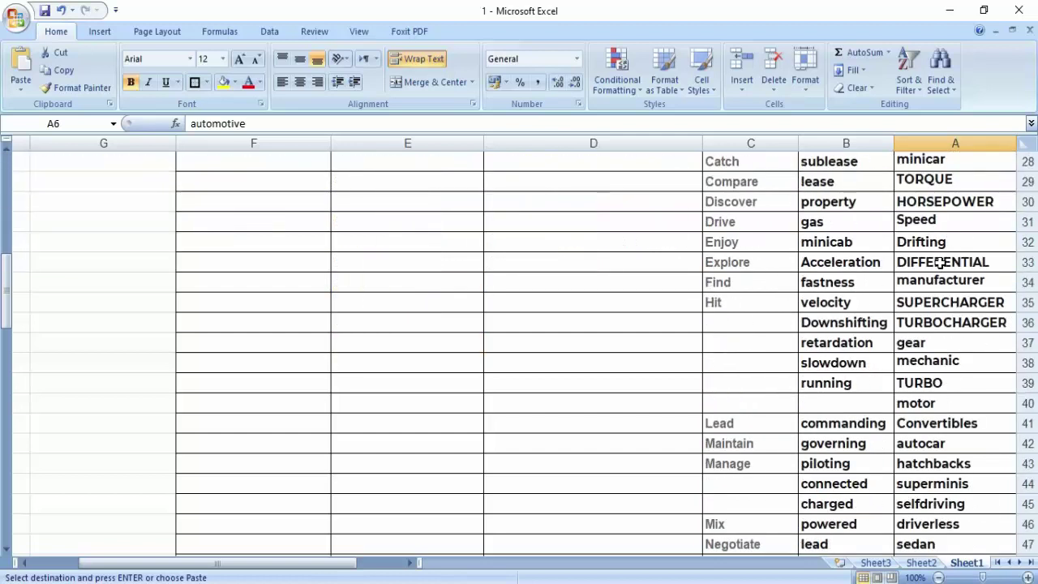
scroll(939, 262, "down", 12)
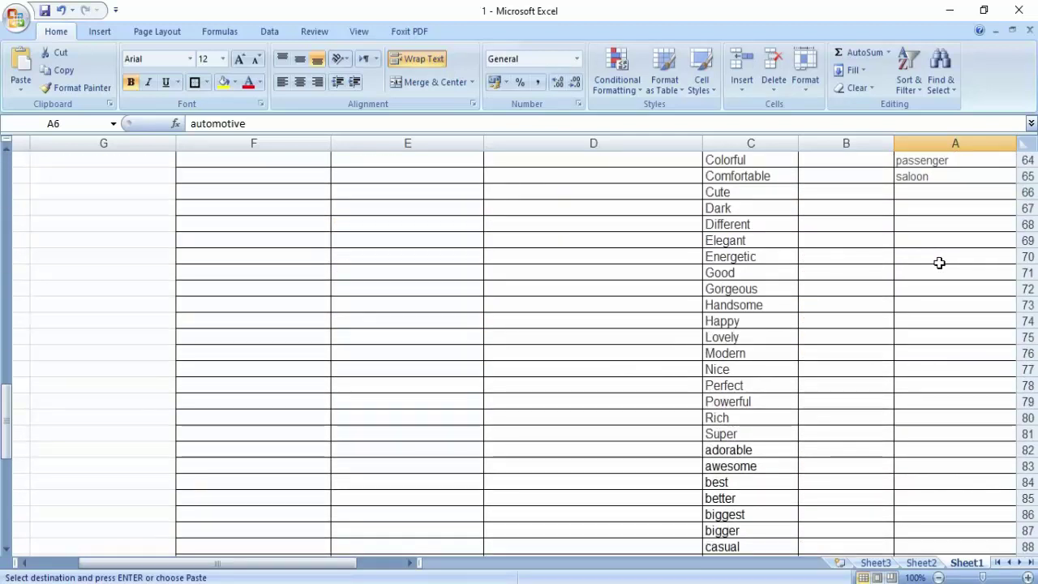
scroll(939, 263, "up", 20)
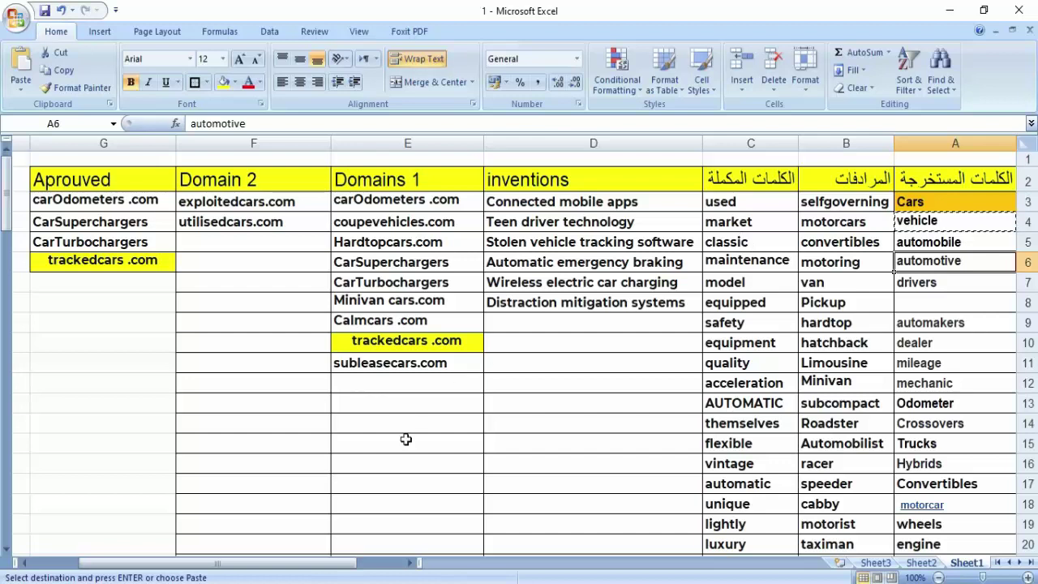
- Search Bing for 'list of all verbs' and open the 7esl result
key("alt+Tab")
left_click(479, 45)
type("list ")
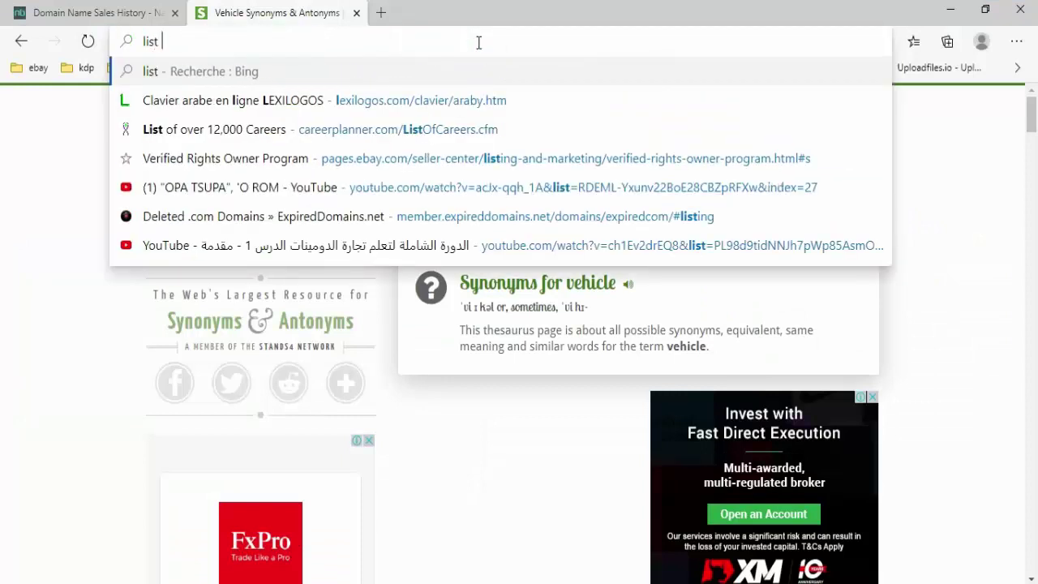
type("of all verbs")
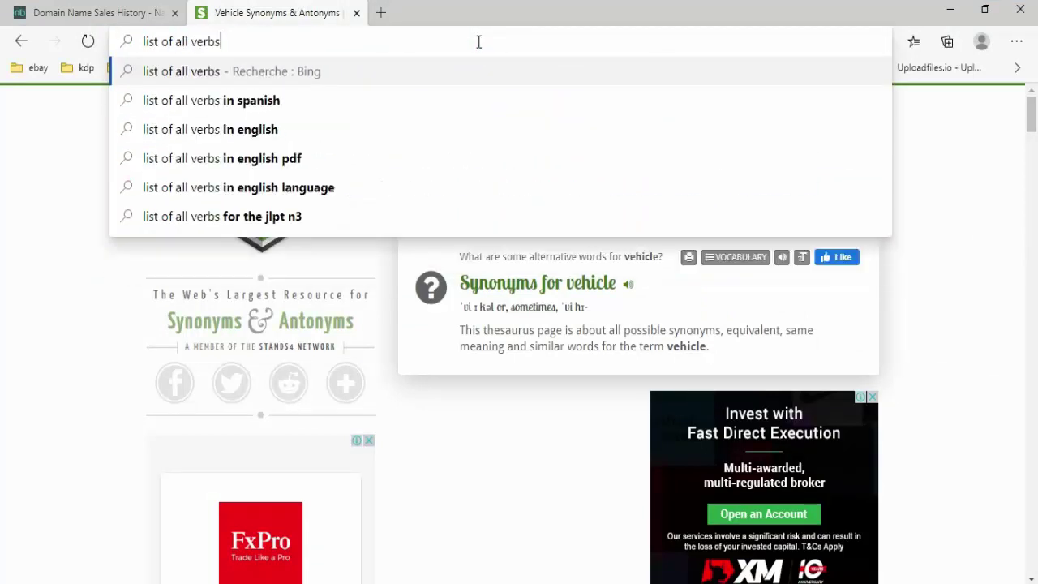
key("Return")
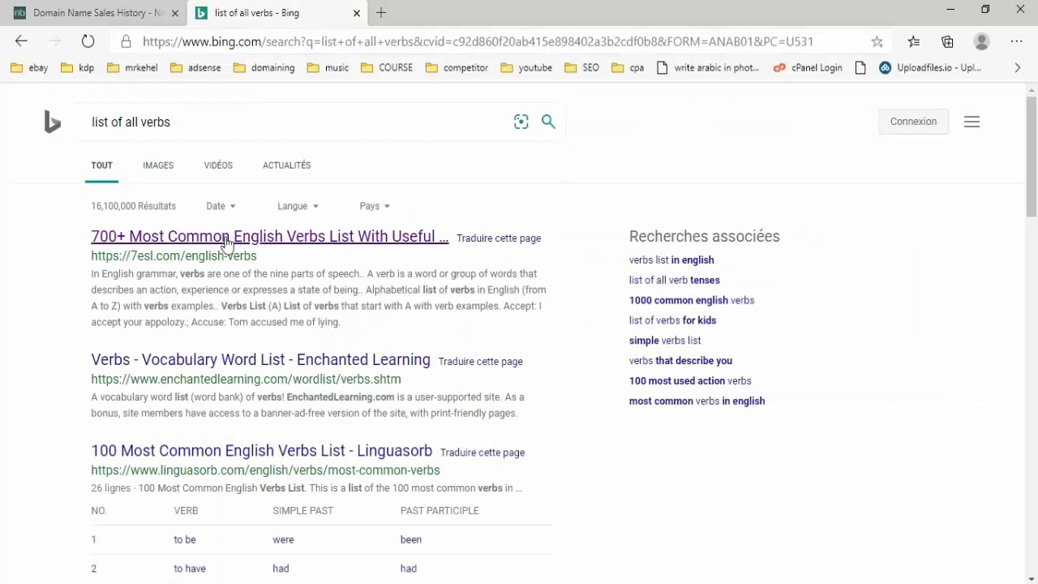
left_click(235, 238)
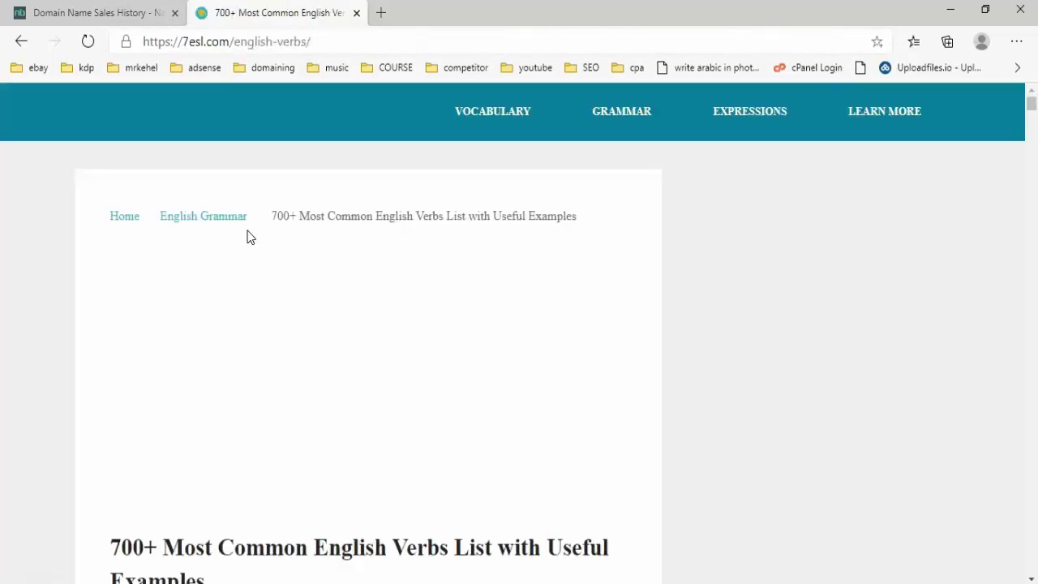
- Scroll through 7esl's lists of common English verbs
scroll(248, 267, "down", 4)
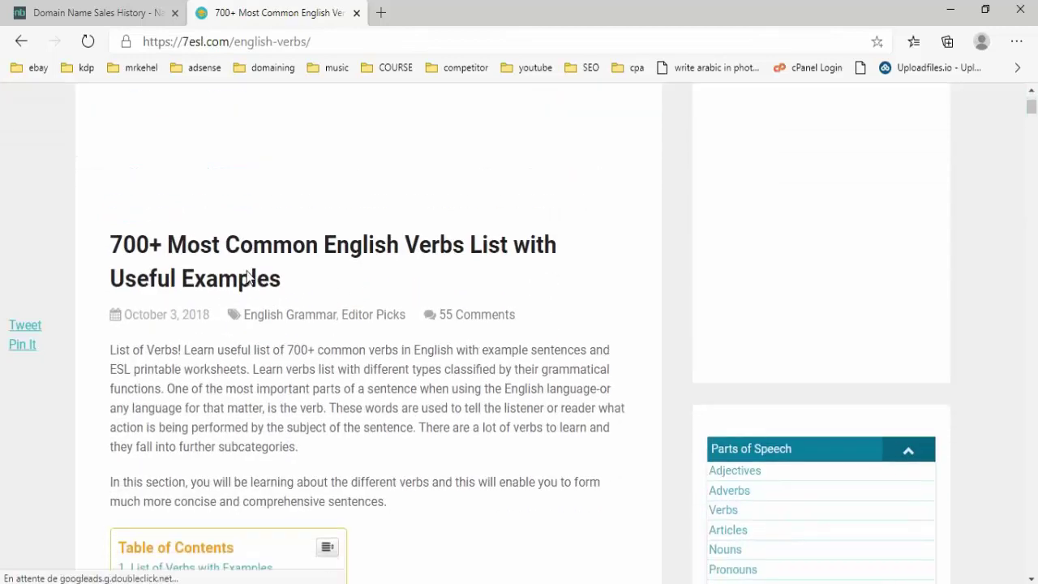
scroll(250, 259, "down", 10)
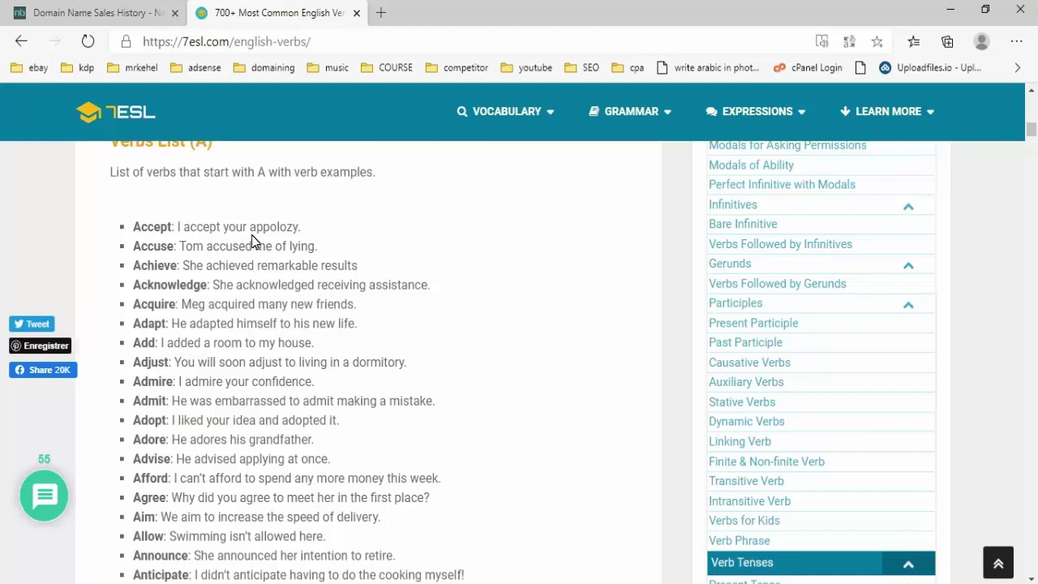
scroll(252, 241, "down", 10)
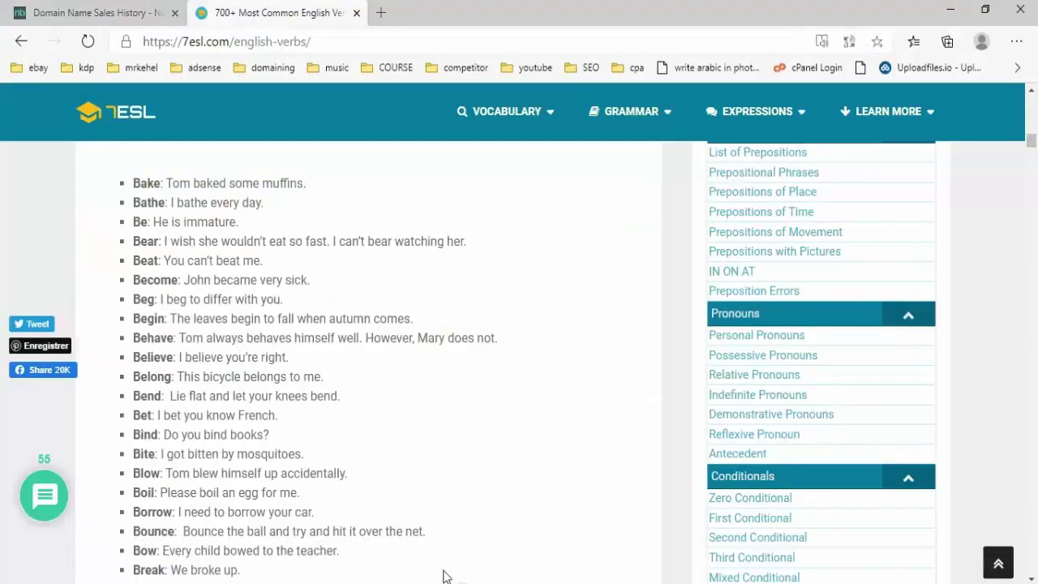
scroll(254, 408, "down", 4)
scroll(255, 401, "down", 4)
scroll(251, 400, "up", 4)
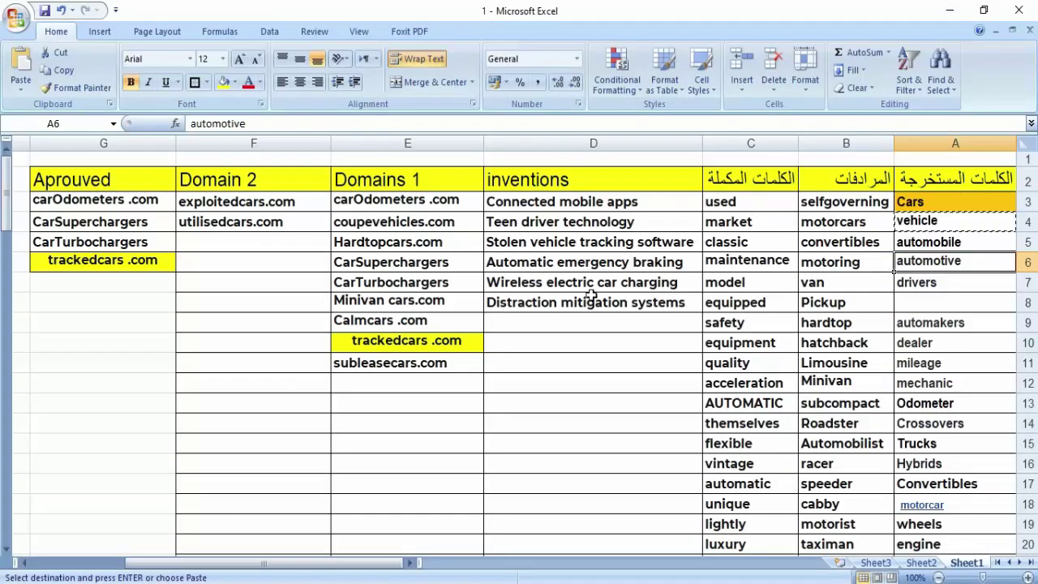
key("alt+Tab")
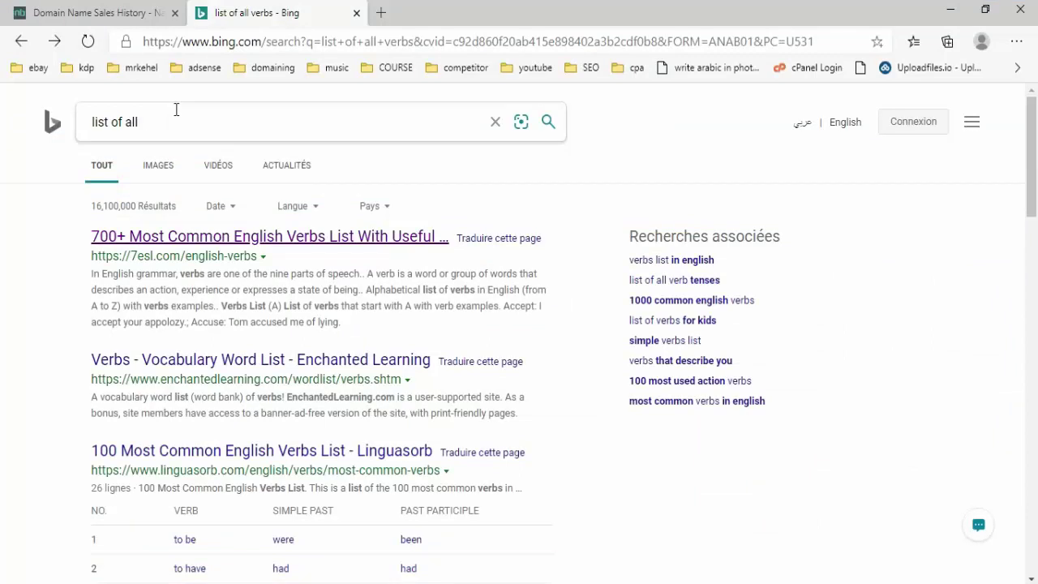
- Change the Bing search to a list of adjectives and open the EnglishStudyOnline result
key("BackSpace")
type("djectif")
key("Return")
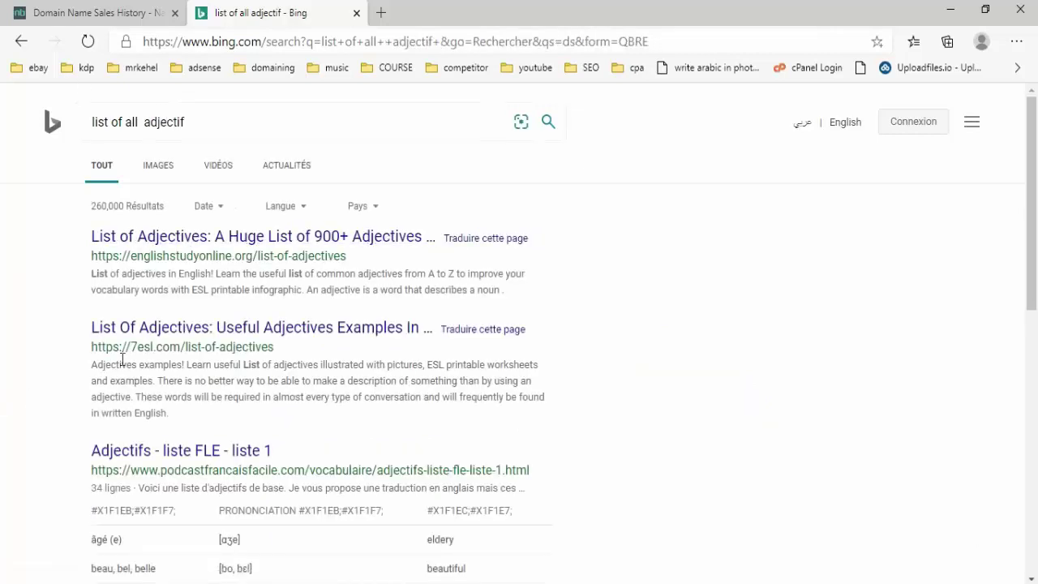
left_click(299, 237)
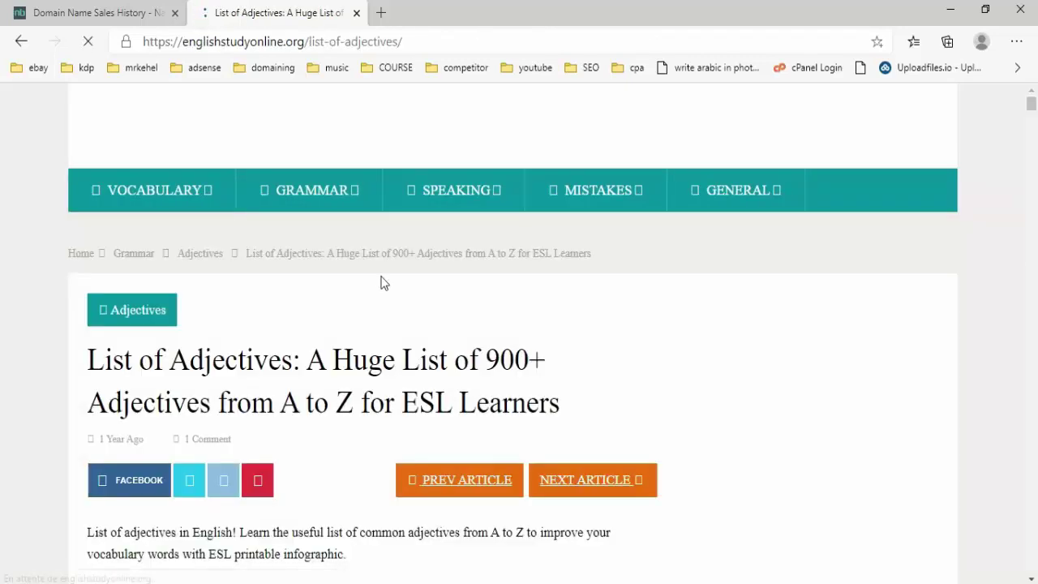
- Scroll the adjectives list down to 'Adjectives that Start with B'
scroll(397, 300, "down", 3)
scroll(411, 321, "down", 9)
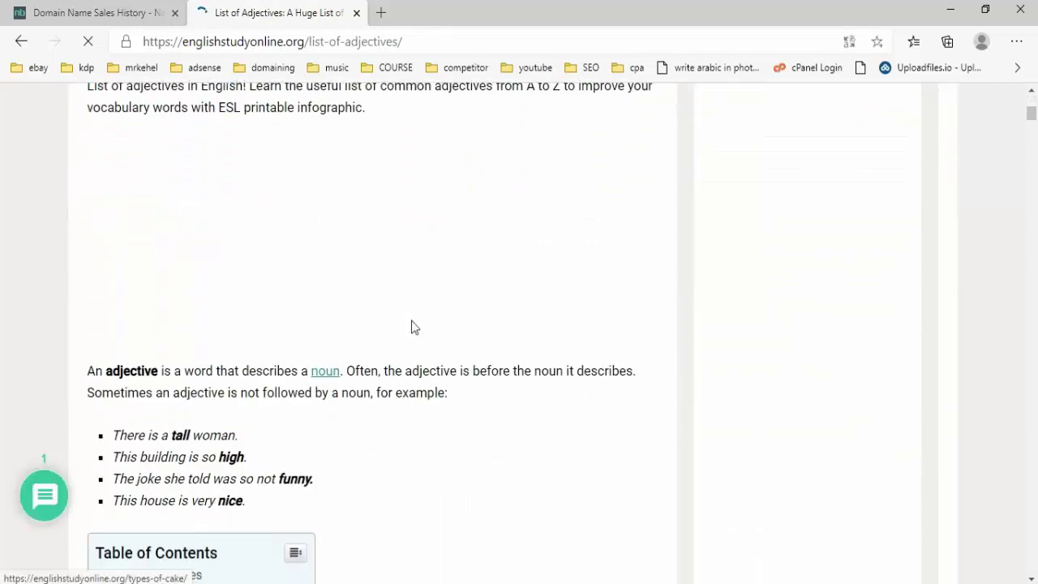
scroll(411, 327, "down", 9)
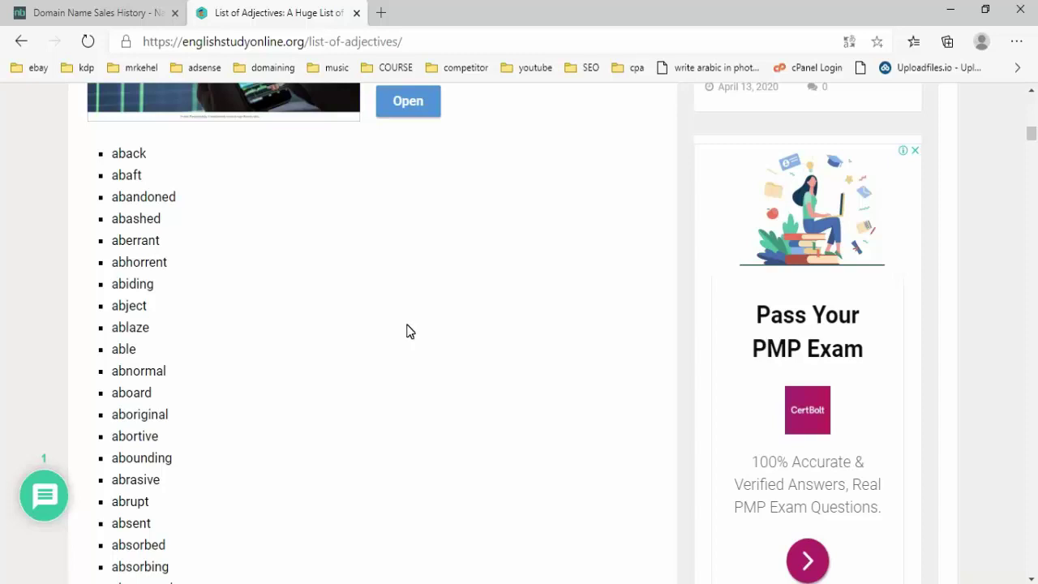
scroll(410, 331, "down", 5)
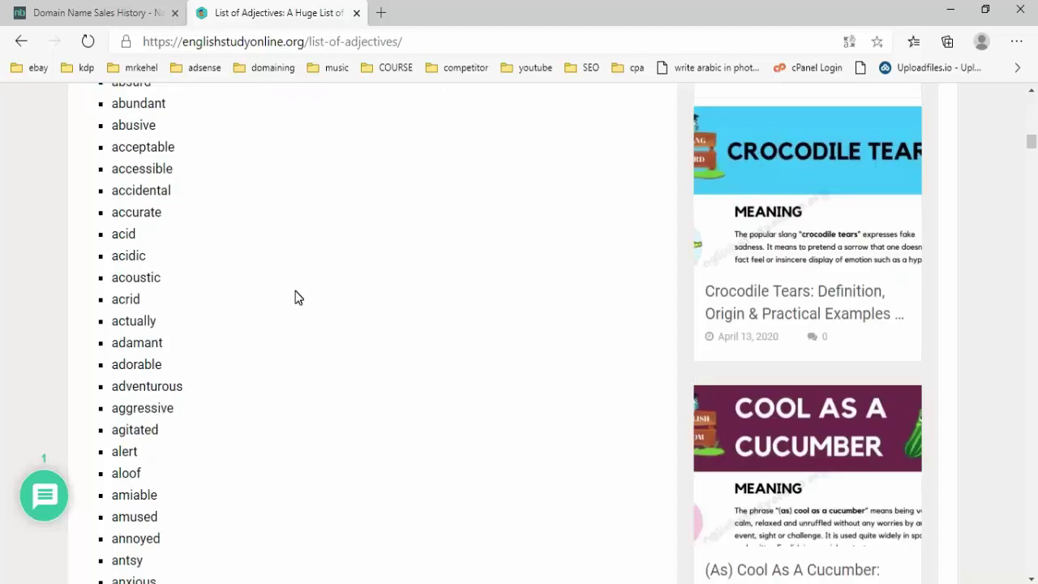
scroll(297, 297, "down", 5)
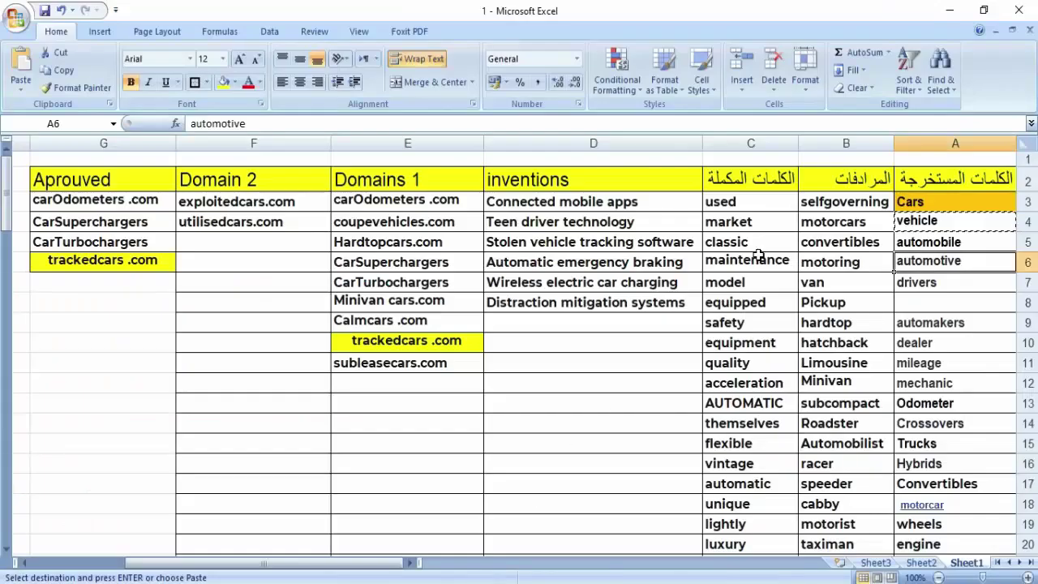
scroll(759, 255, "down", 5)
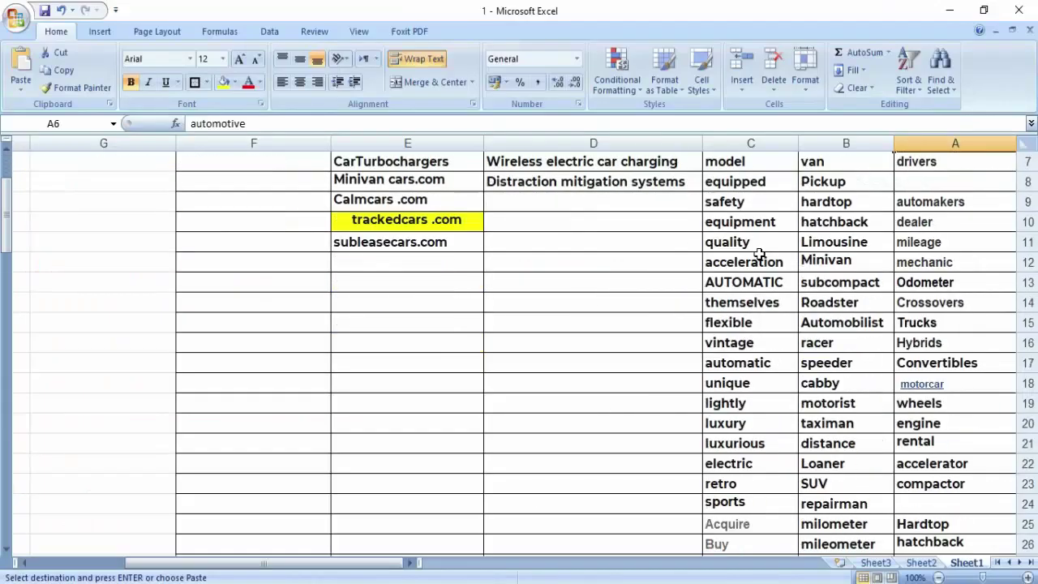
scroll(759, 255, "down", 19)
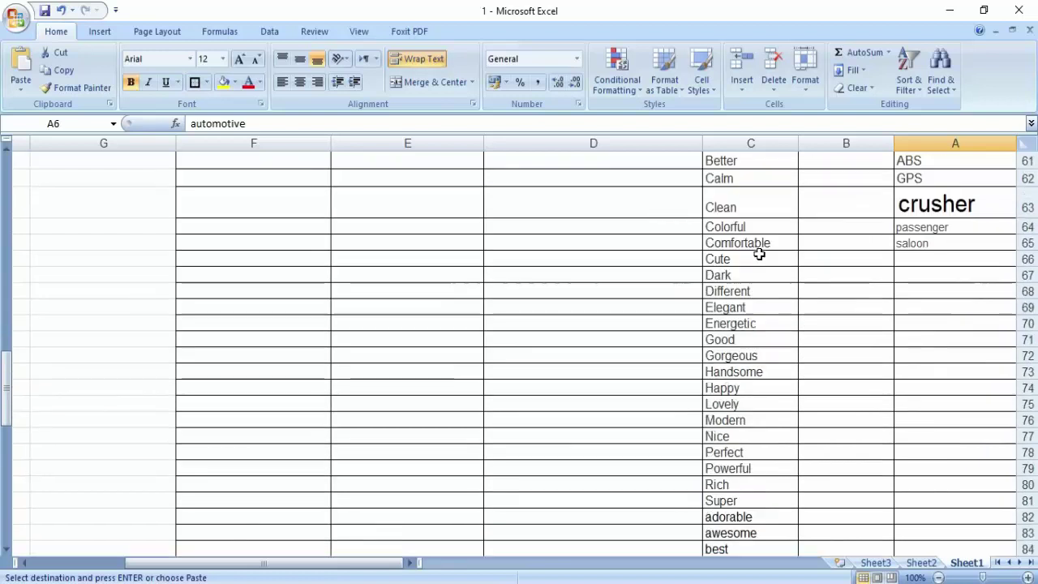
scroll(759, 254, "down", 4)
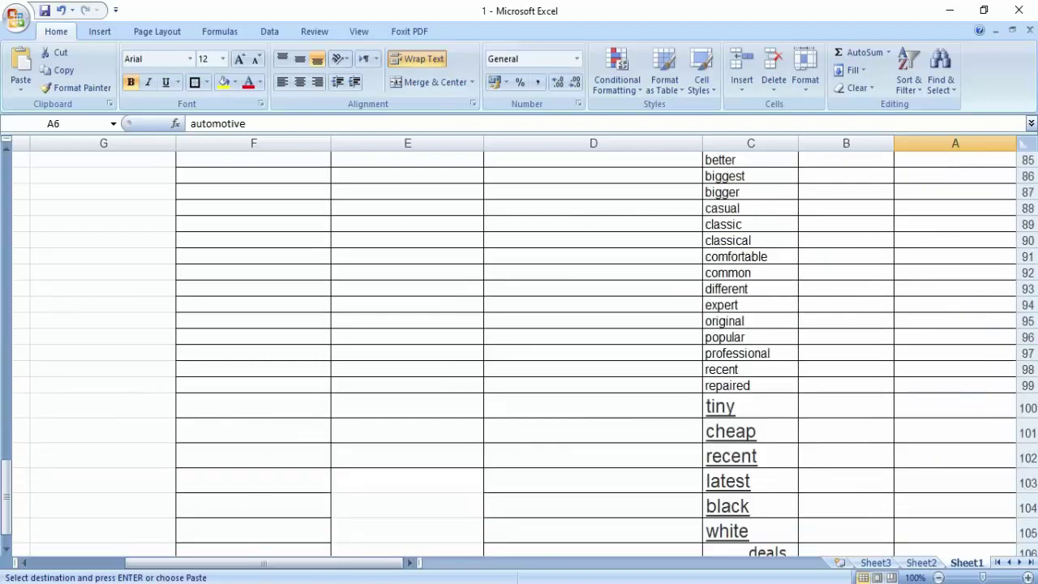
key("alt+Tab")
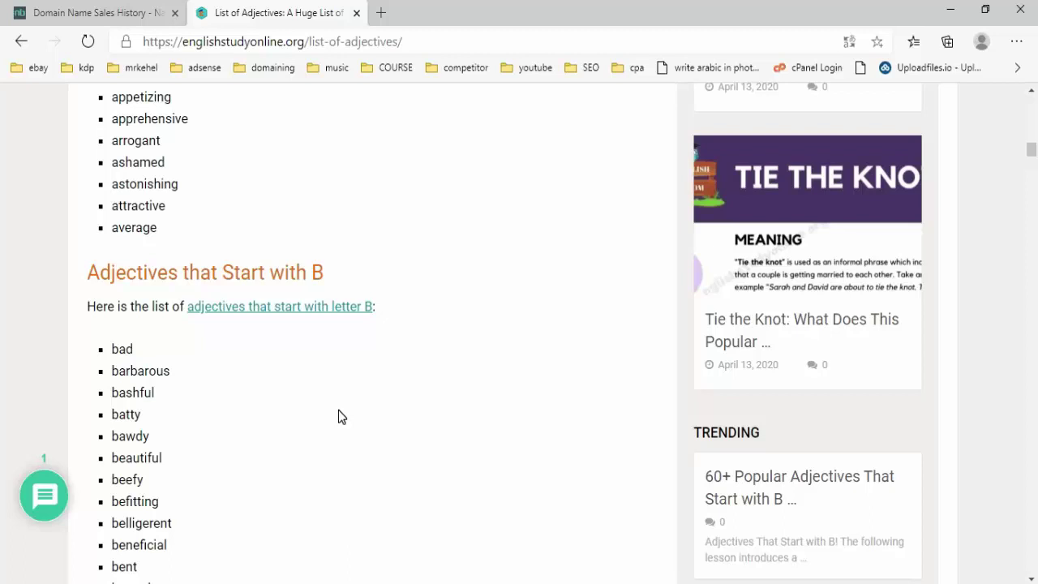
key("alt+Tab")
scroll(755, 255, "up", 15)
scroll(766, 276, "up", 13)
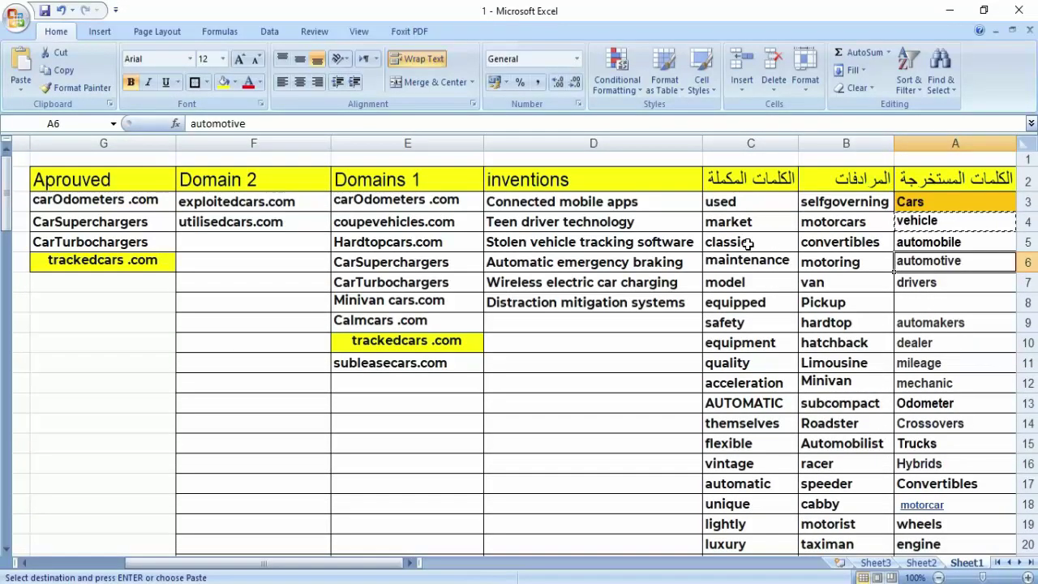
scroll(746, 252, "down", 20)
scroll(737, 255, "down", 14)
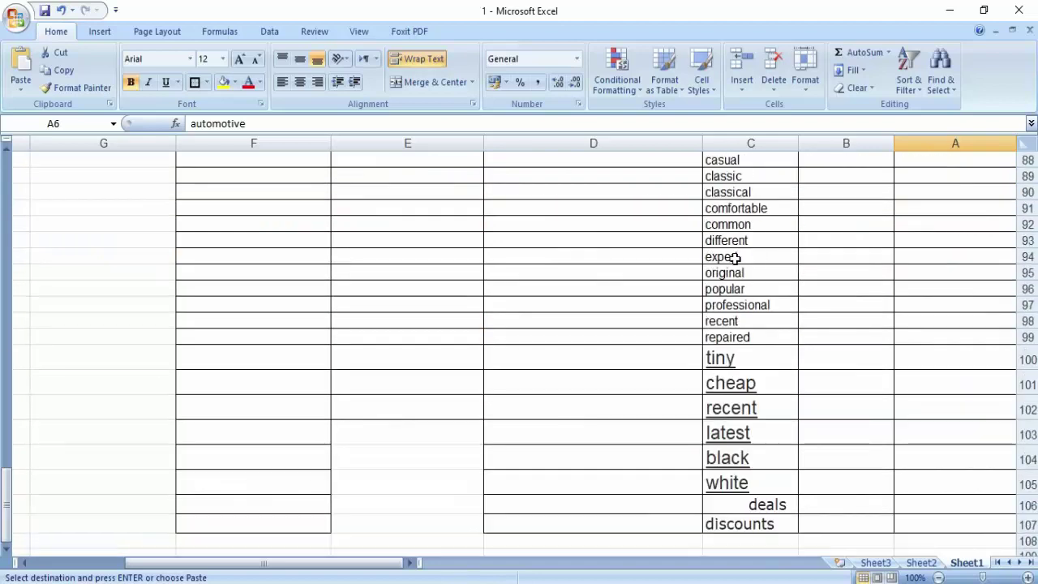
scroll(733, 258, "up", 7)
scroll(735, 256, "up", 20)
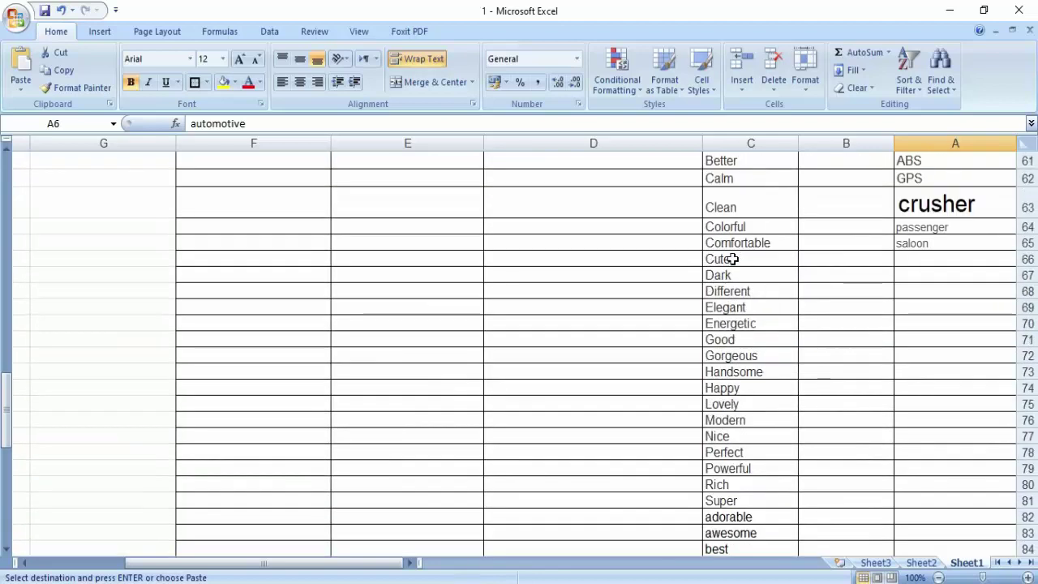
scroll(730, 276, "down", 2)
scroll(725, 273, "up", 2)
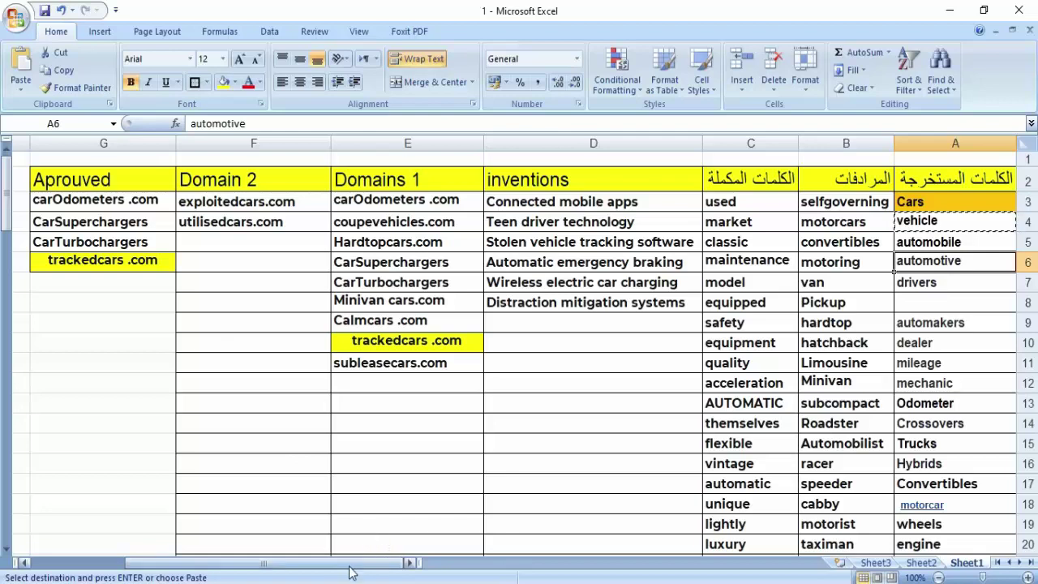
- Search Google for 'LATEST INVENTION IN CARS' and highlight the Connected mobile apps entry
key("alt+Tab")
left_click(397, 40)
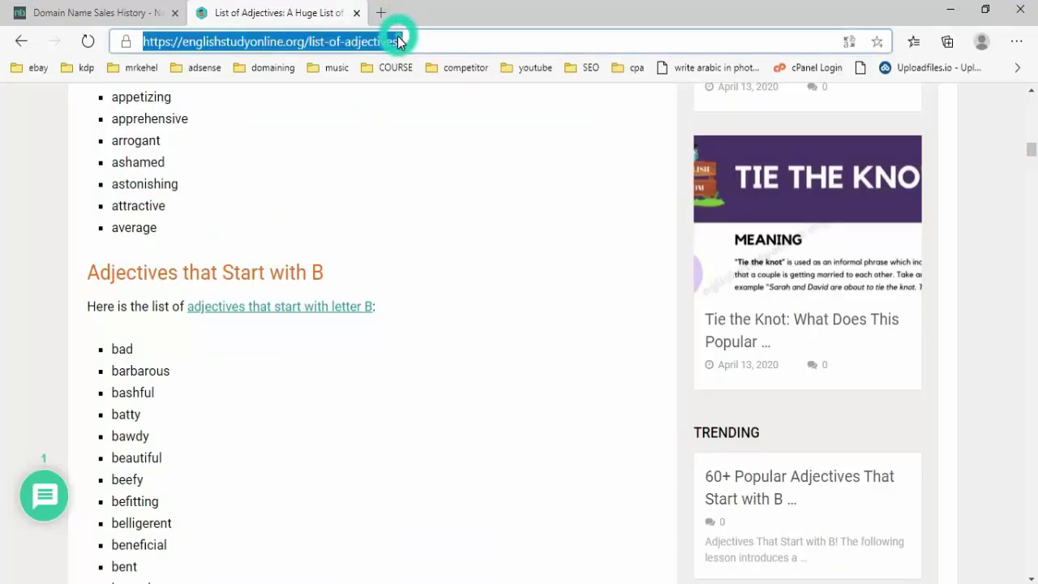
type("google.com")
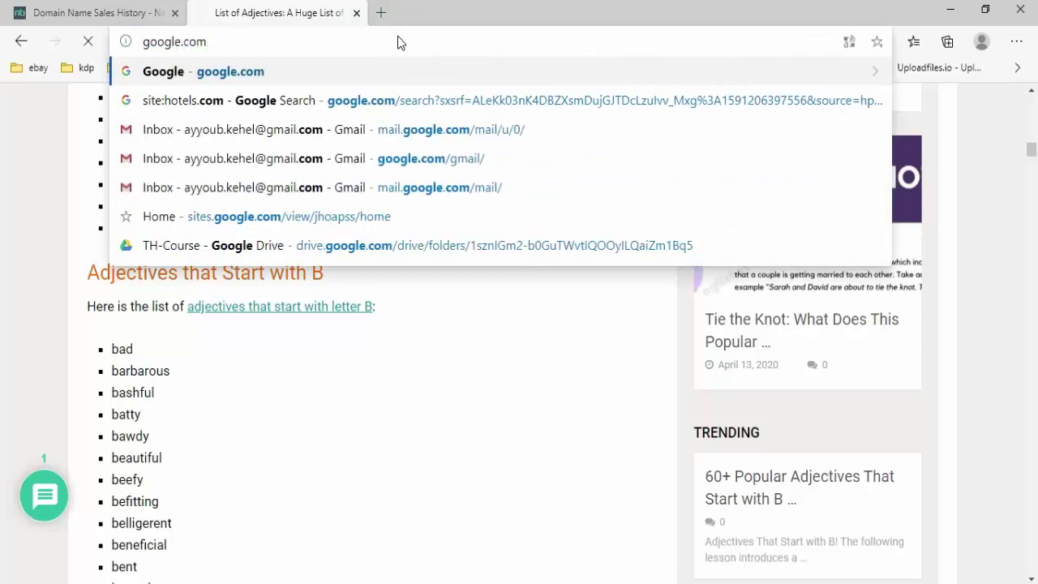
key("Return")
right_click(428, 324)
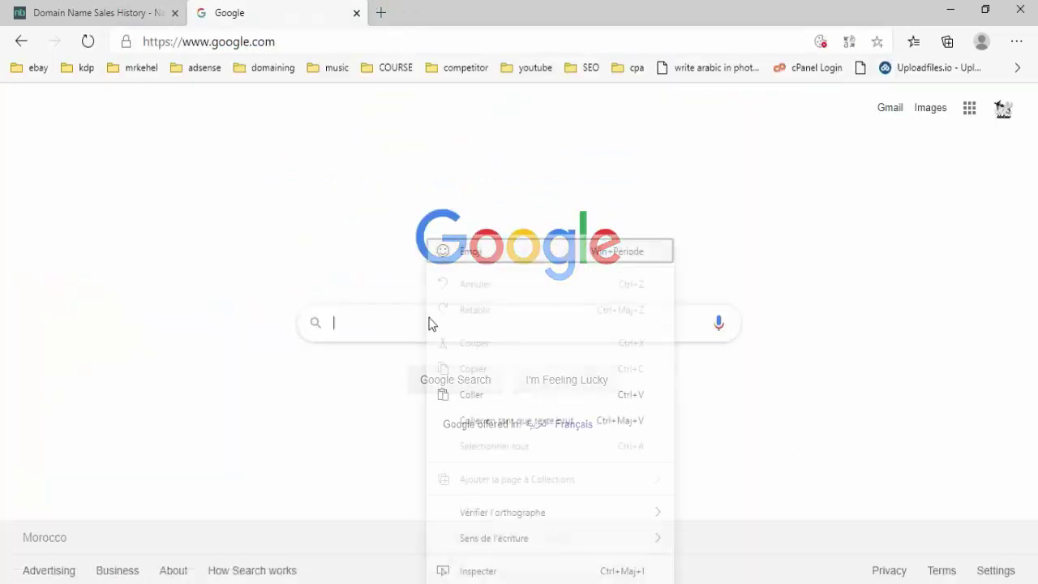
left_click(481, 392)
left_click(482, 393)
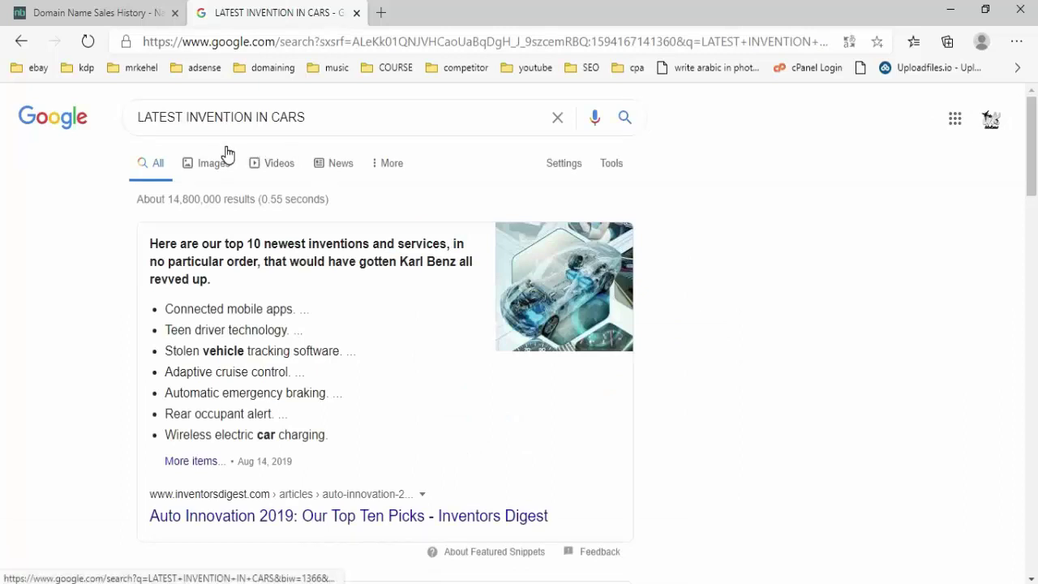
left_click_drag(165, 309, 304, 305)
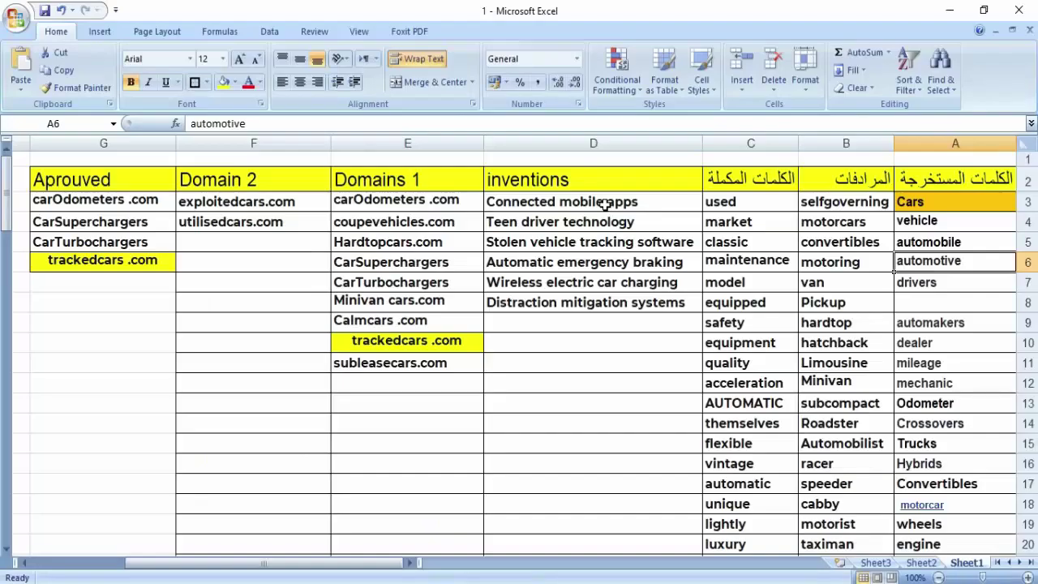
left_click(605, 207)
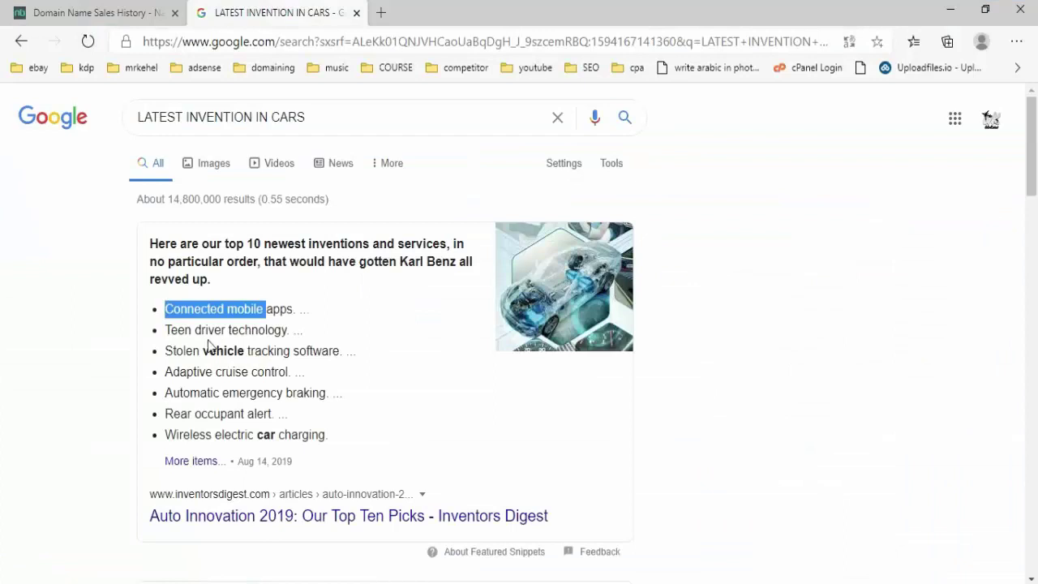
- Scan more car-innovation results, including Popular Mechanics and Forbes' top car technologies, then return to Excel
left_click_drag(173, 330, 280, 330)
left_click(280, 331)
scroll(333, 316, "down", 3)
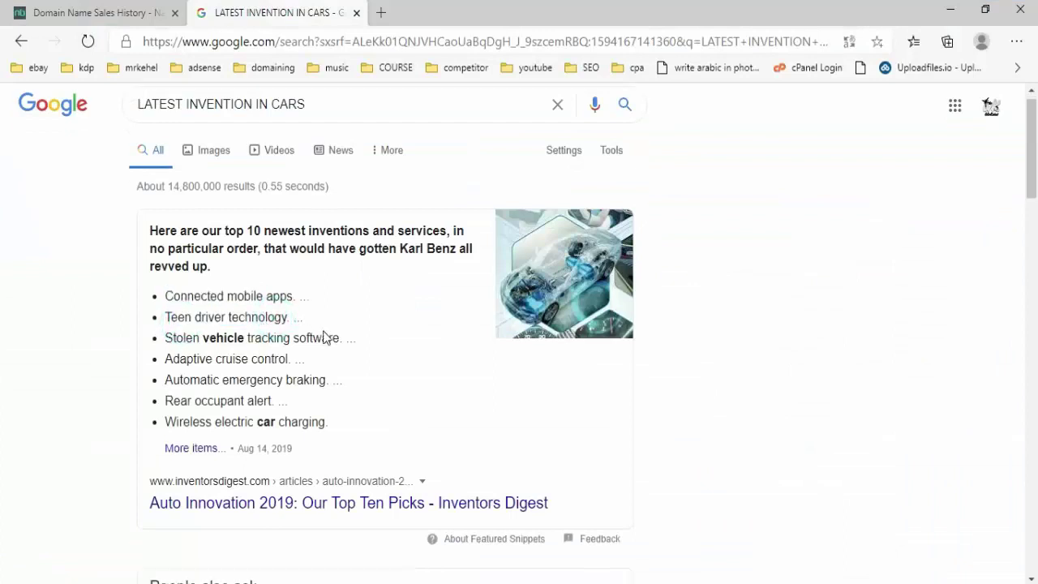
scroll(378, 291, "down", 4)
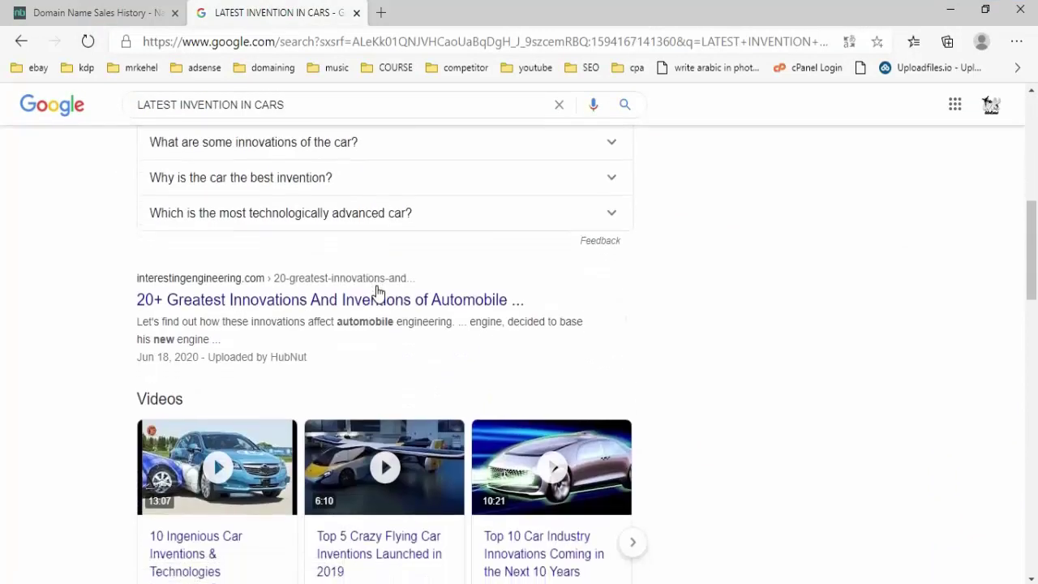
scroll(425, 306, "down", 5)
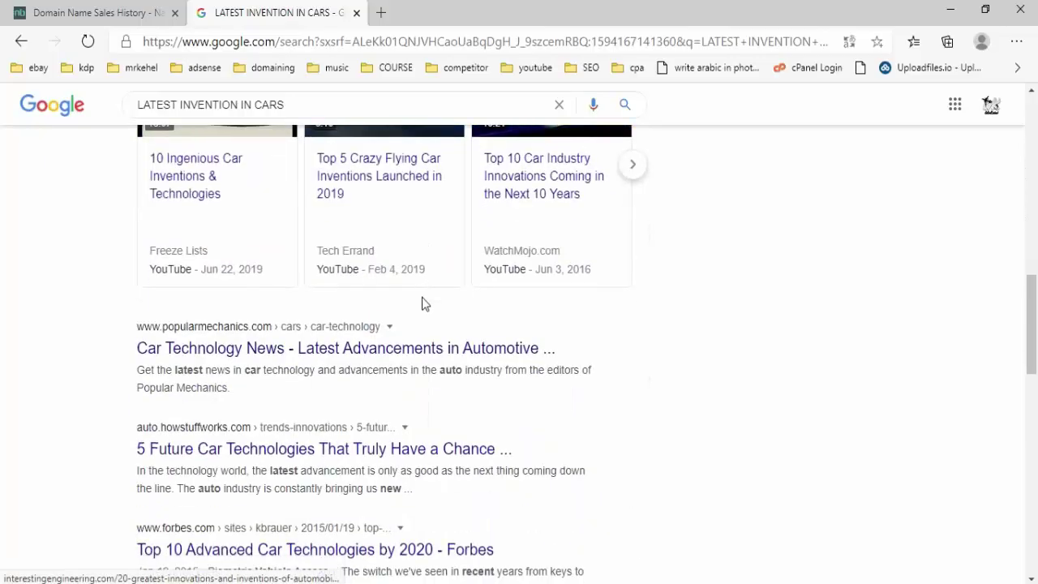
key("alt+Tab")
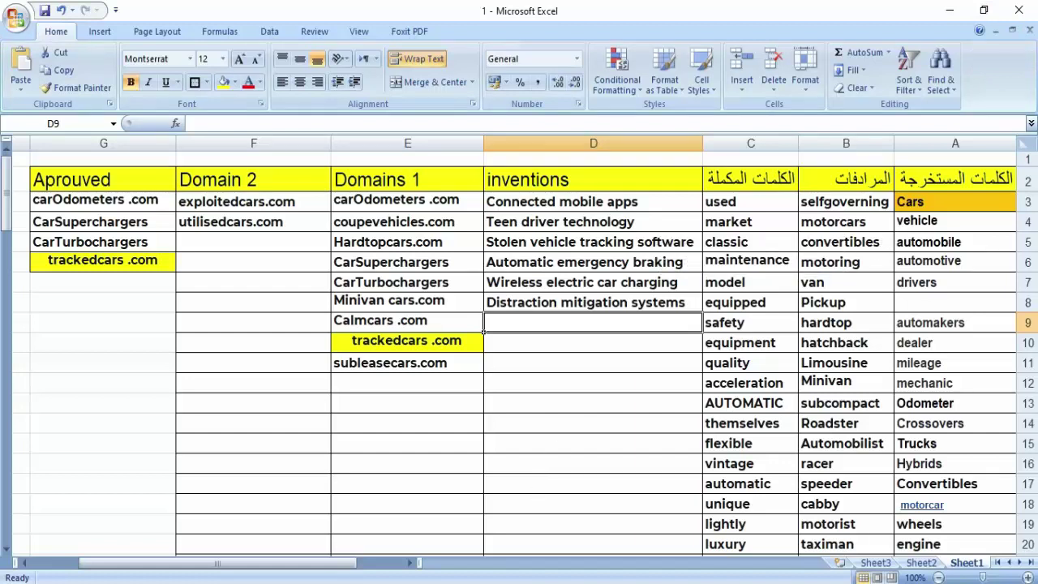
- Copy the keyword Cars from cell A3 into Namecheap's domain search box
mouse_move(501, 582)
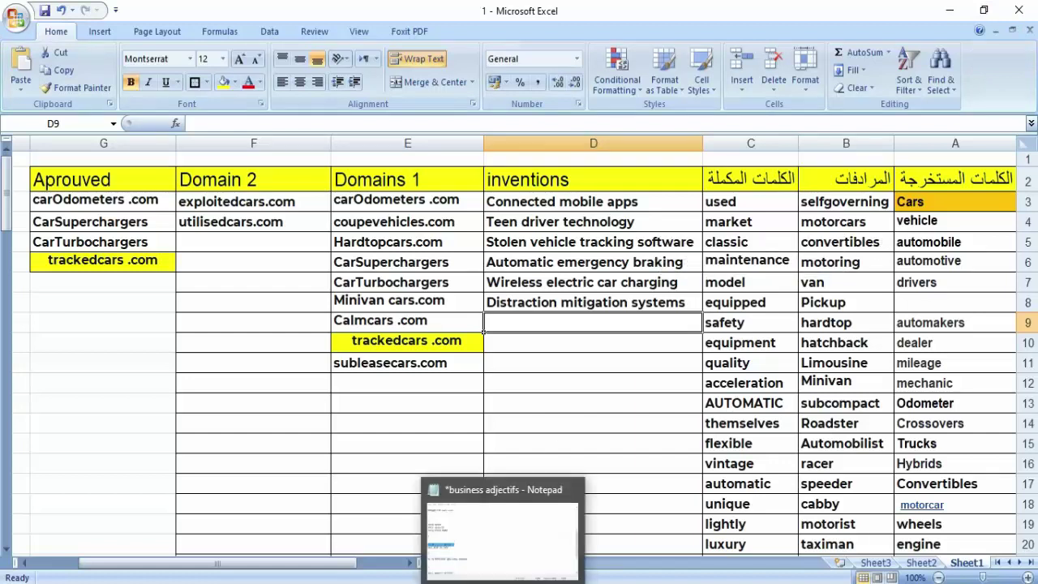
key("alt+Tab")
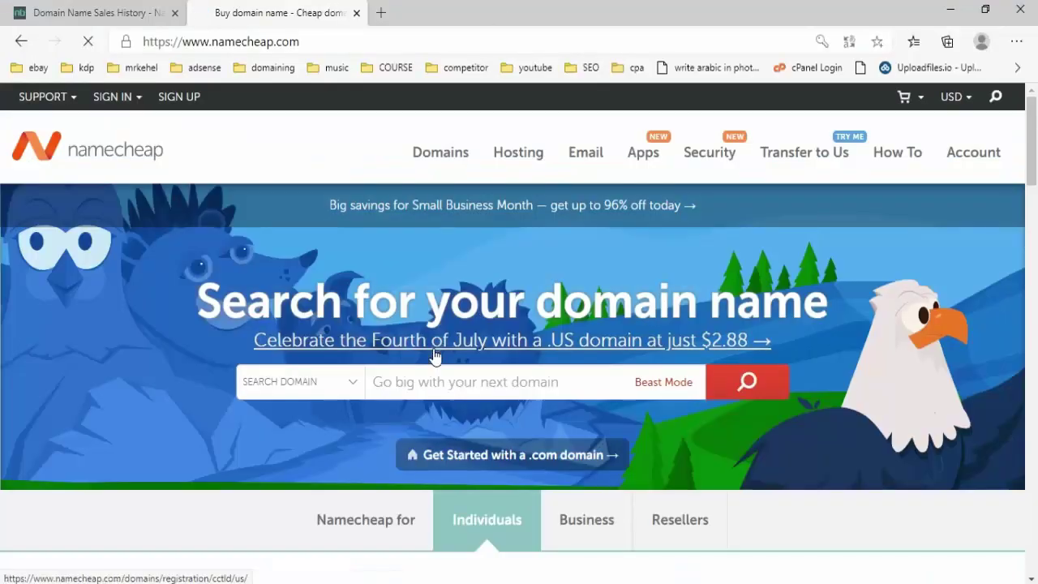
key("alt+Tab")
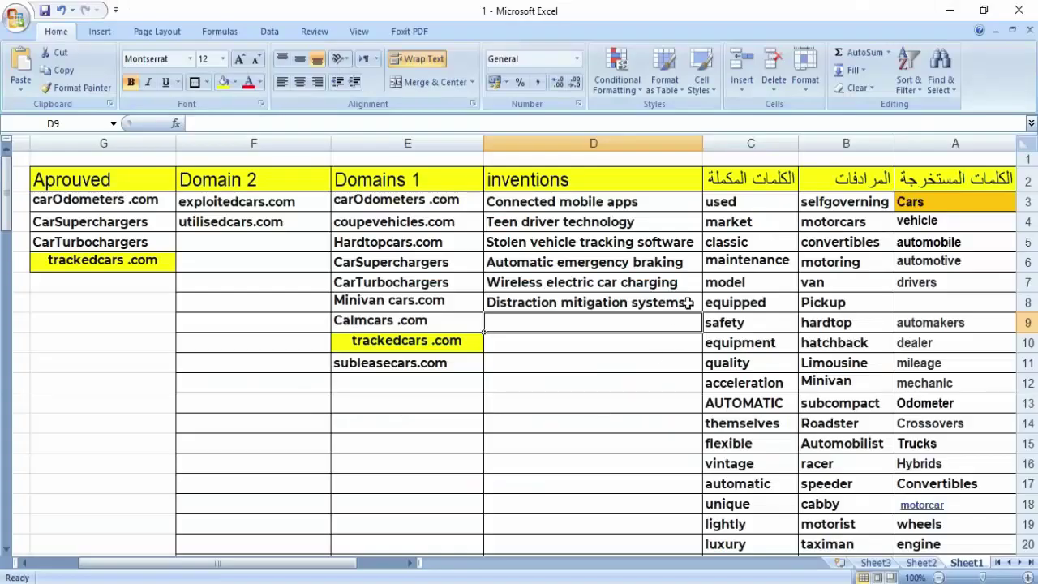
left_click(925, 208)
right_click(925, 208)
left_click(862, 169)
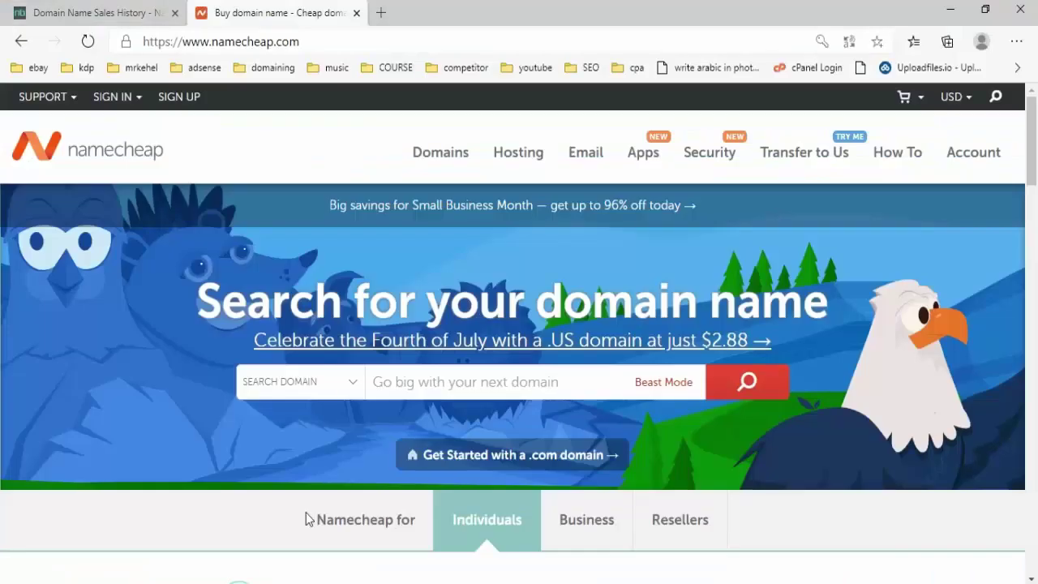
key("alt+Tab")
left_click(459, 383)
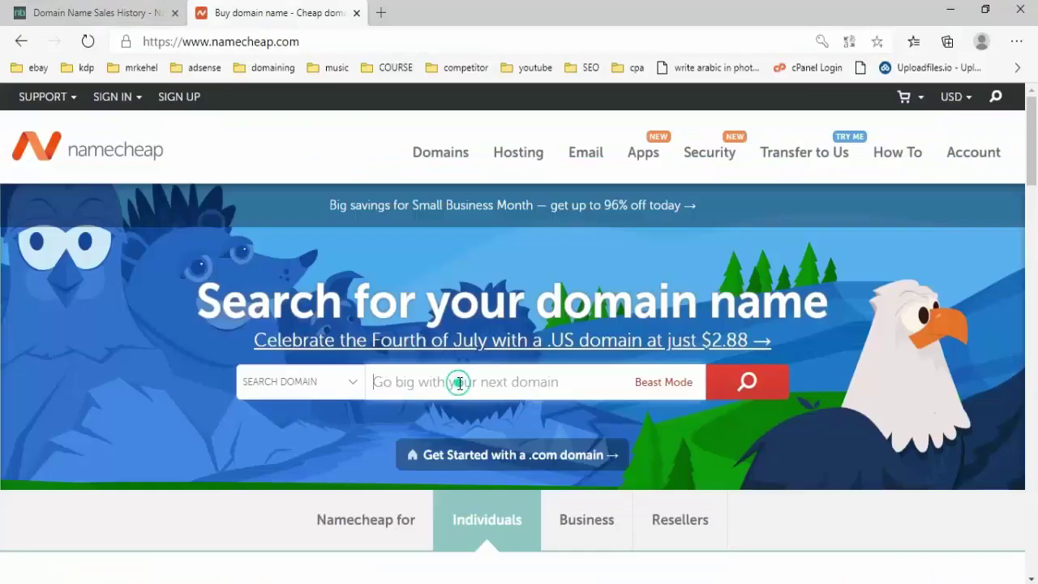
right_click(459, 384)
left_click(532, 193)
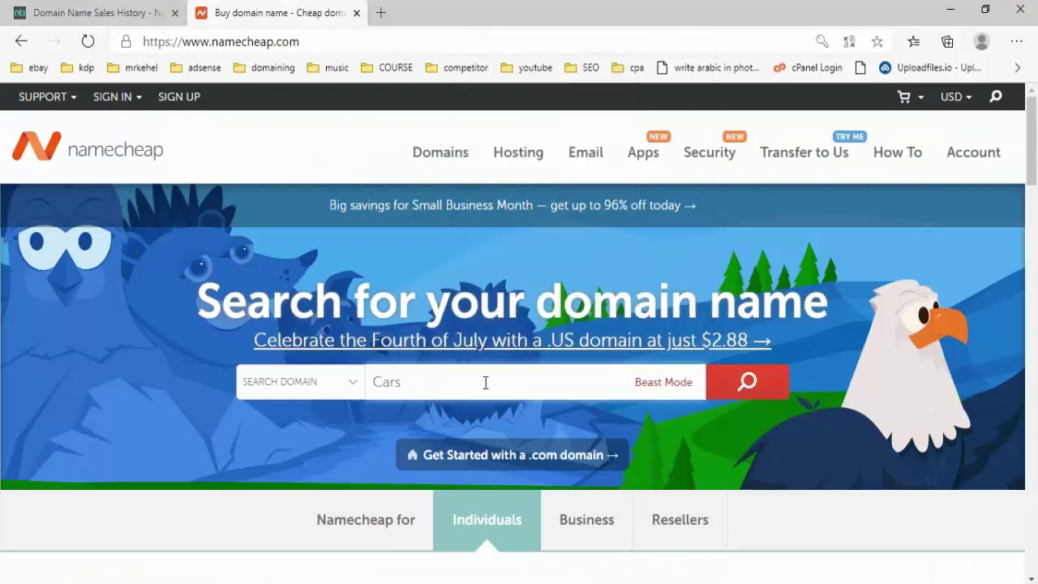
- Append drivers from cell A7 and search availability for Carsdrivers
key("alt+Tab")
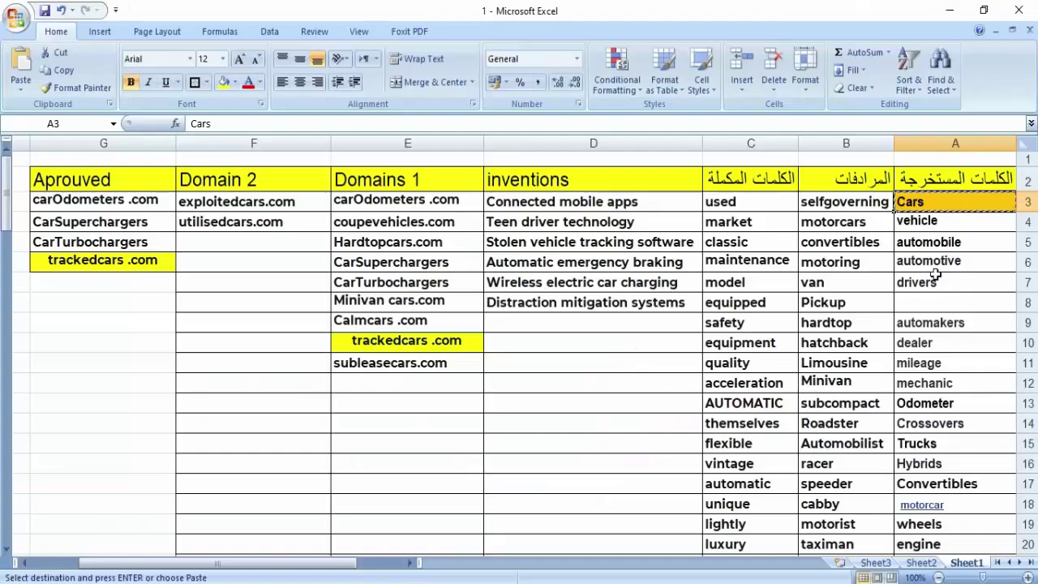
right_click(931, 286)
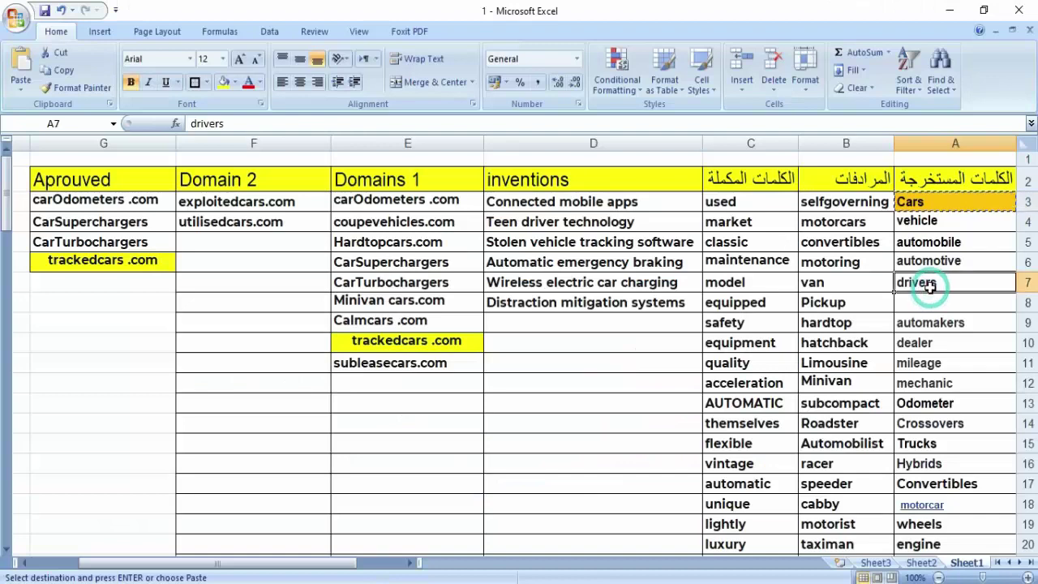
left_click(839, 318)
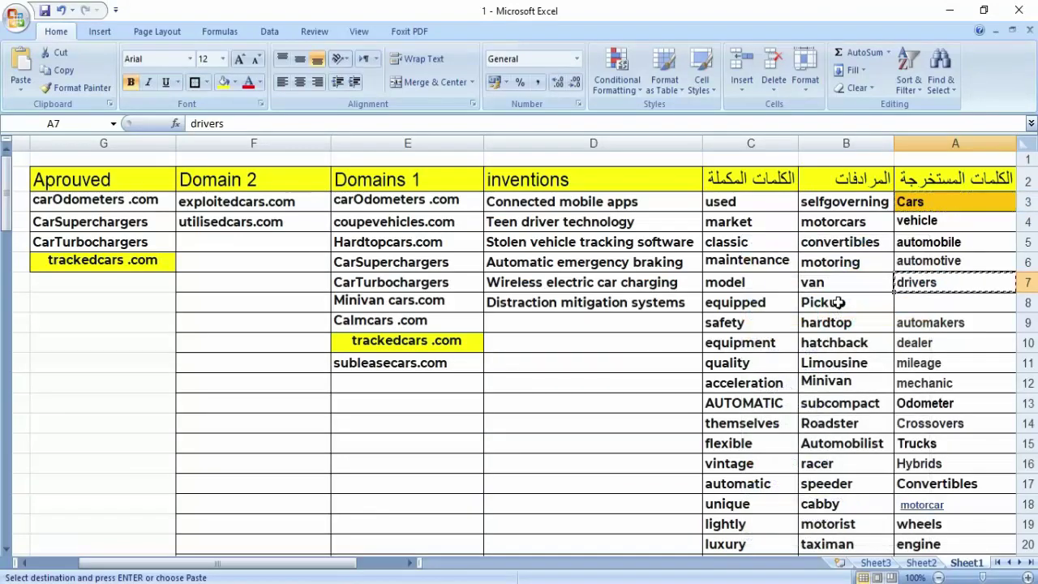
key("alt+Tab")
key("ctrl+v")
key("Return")
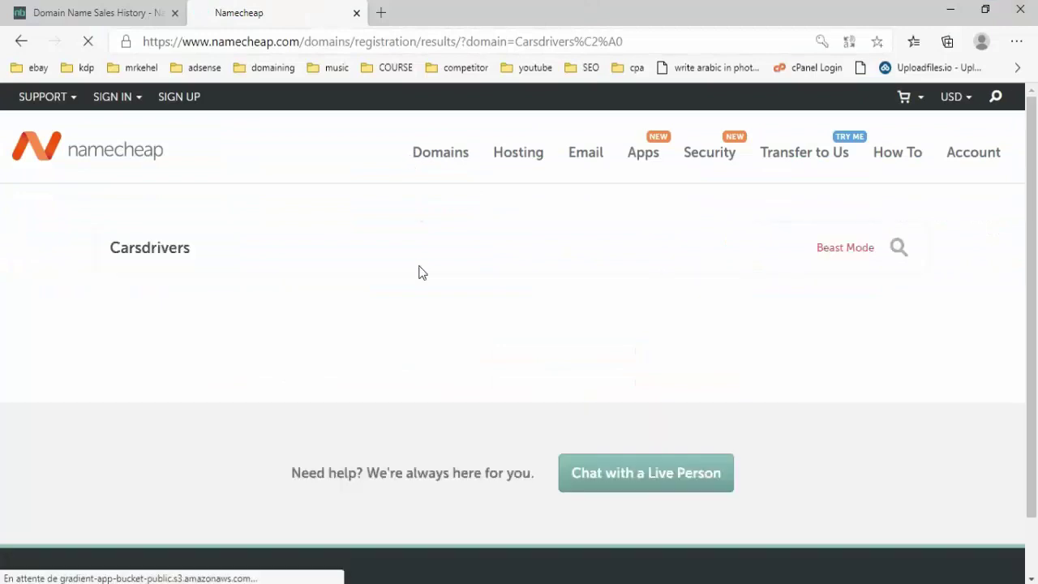
- Search Cardrivers instead and note cardrivers.com's $15,520.00 premium price before returning to Excel
left_click(143, 247)
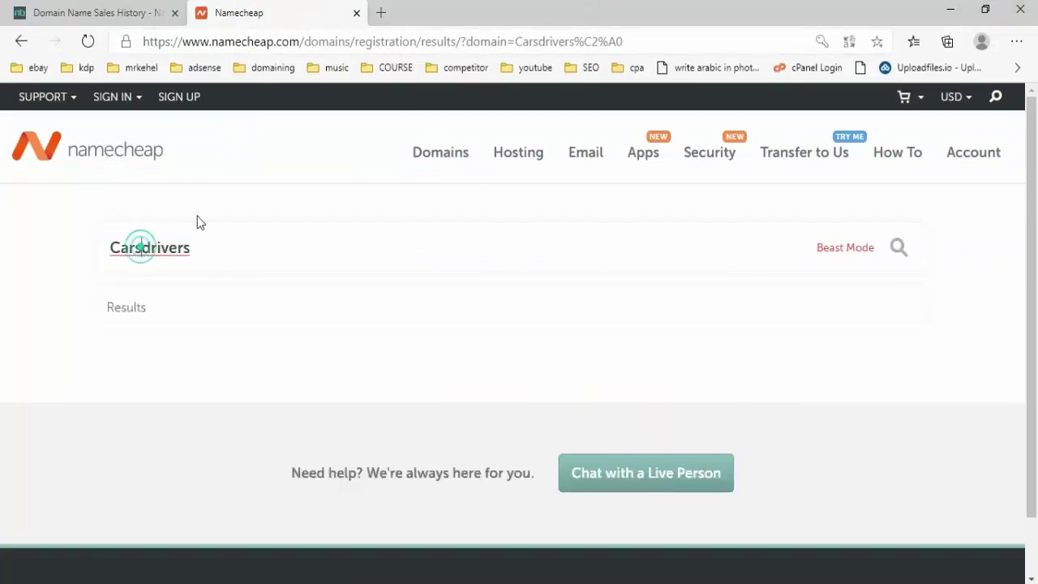
key("BackSpace")
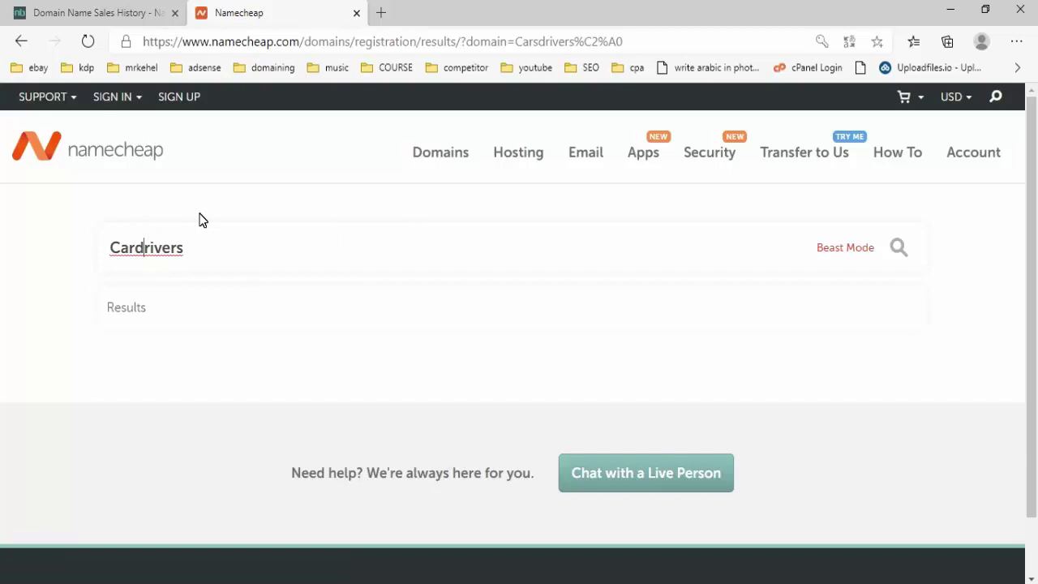
key("Return")
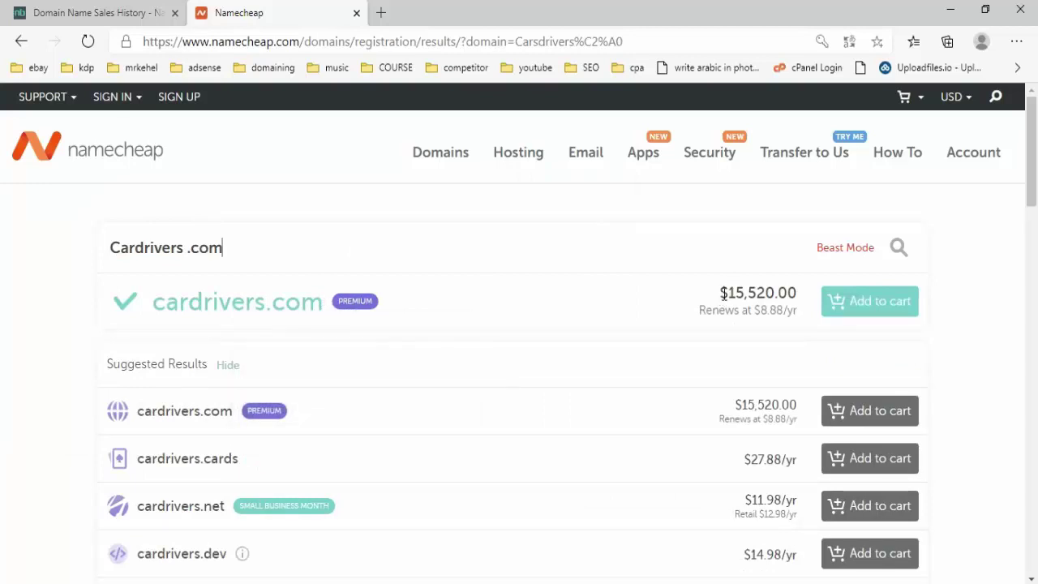
left_click_drag(724, 294, 796, 294)
left_click(788, 294)
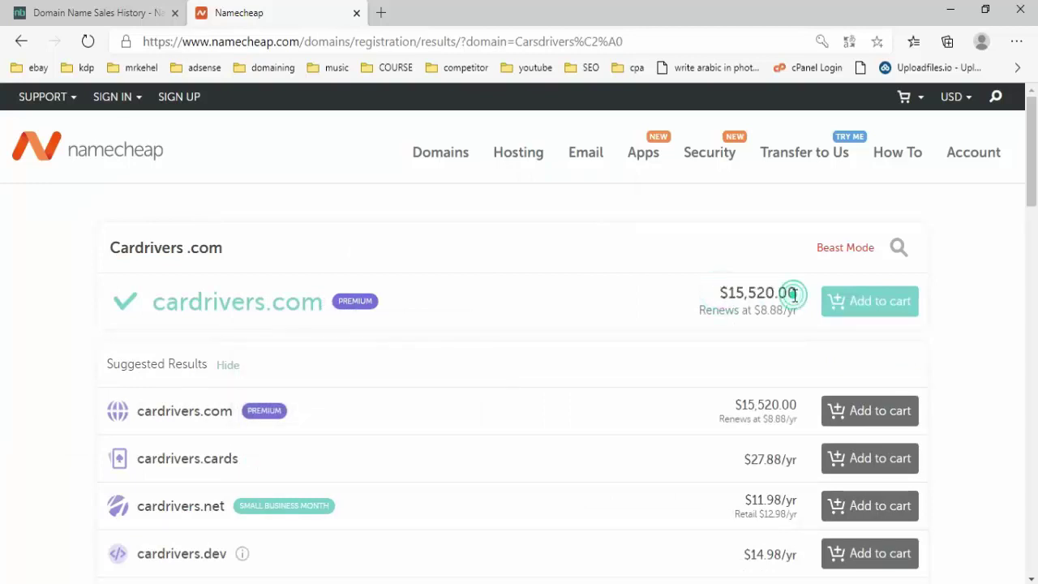
key("alt+Tab")
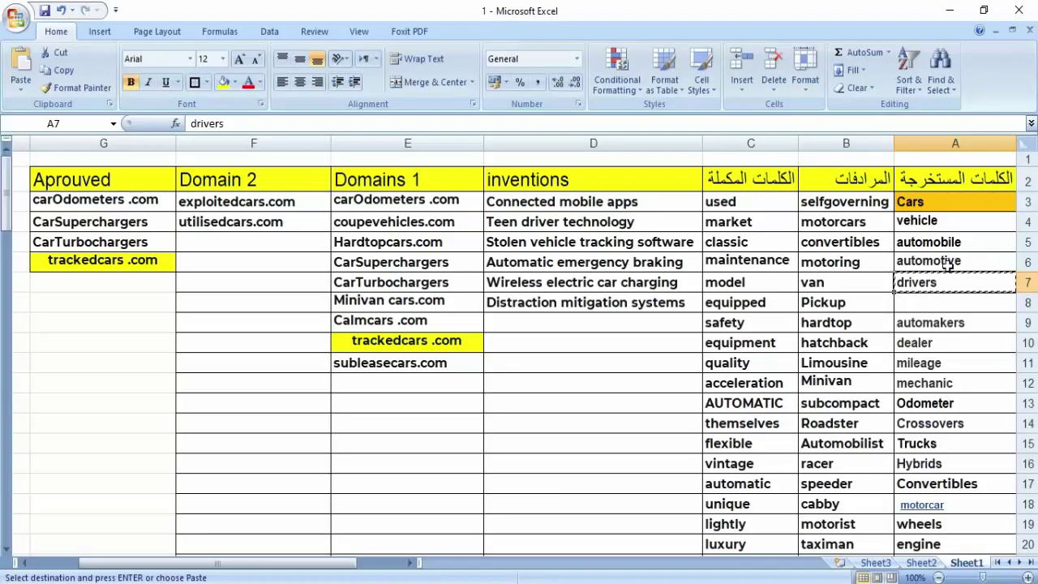
- Replace drivers with 'Hybrid cars' in the domain search, finding hybridcars.com registered since 1998
scroll(947, 262, "down", 2)
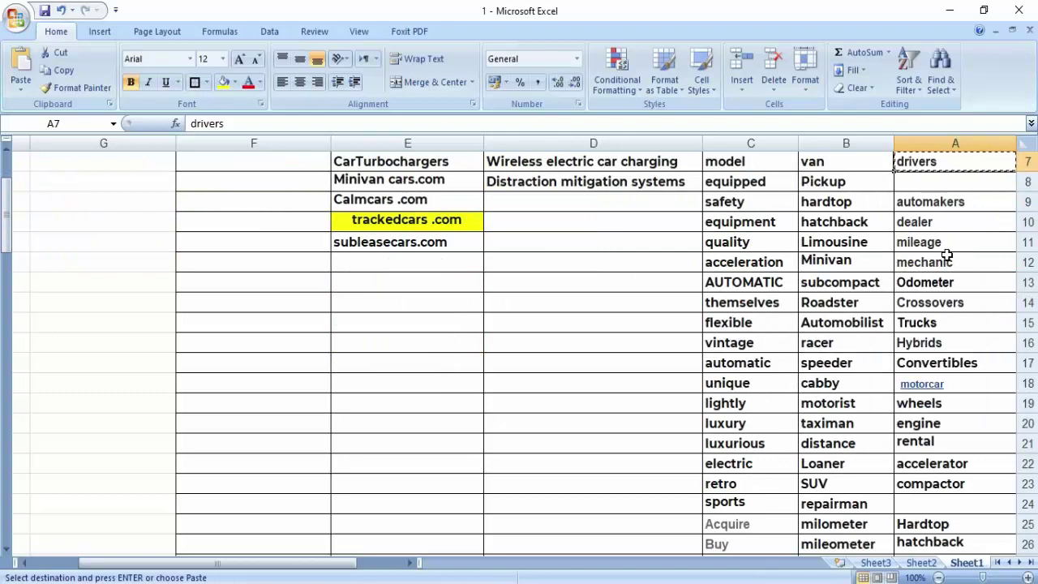
left_click(935, 344)
right_click(934, 344)
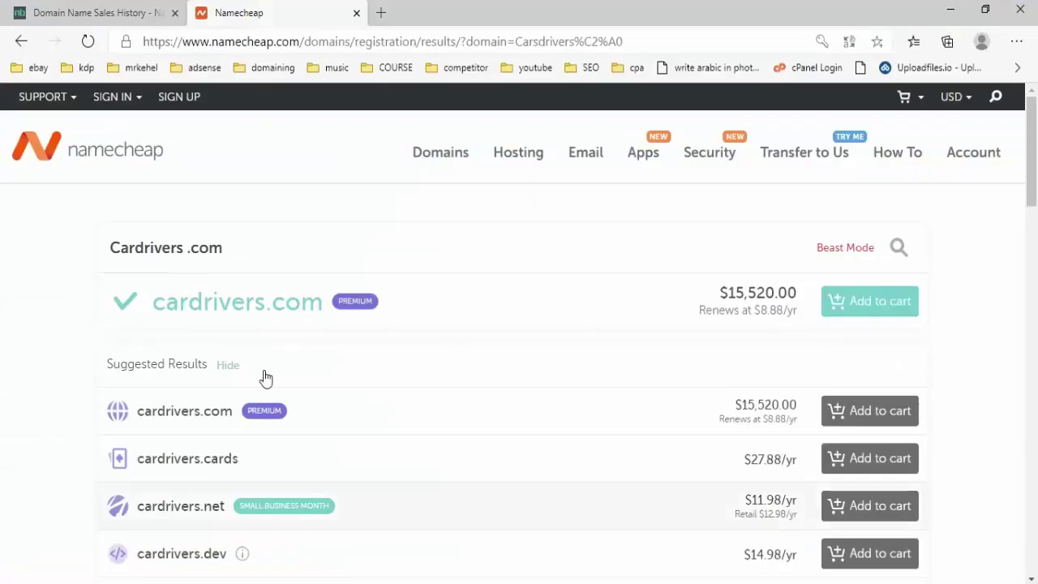
left_click_drag(135, 245, 178, 249)
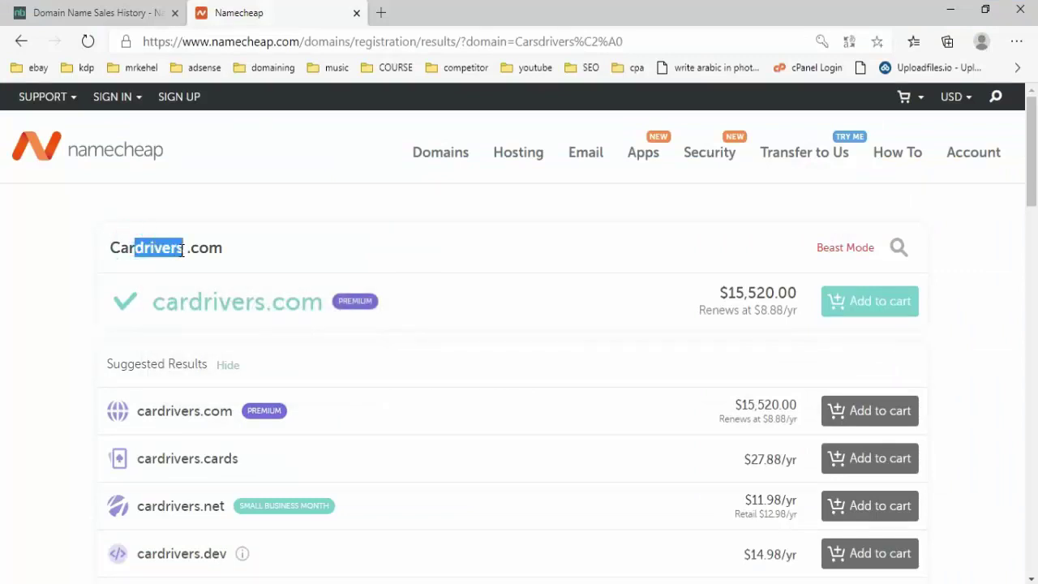
key("BackSpace")
key("BackSpace")
key("BackSpace")
key("BackSpace")
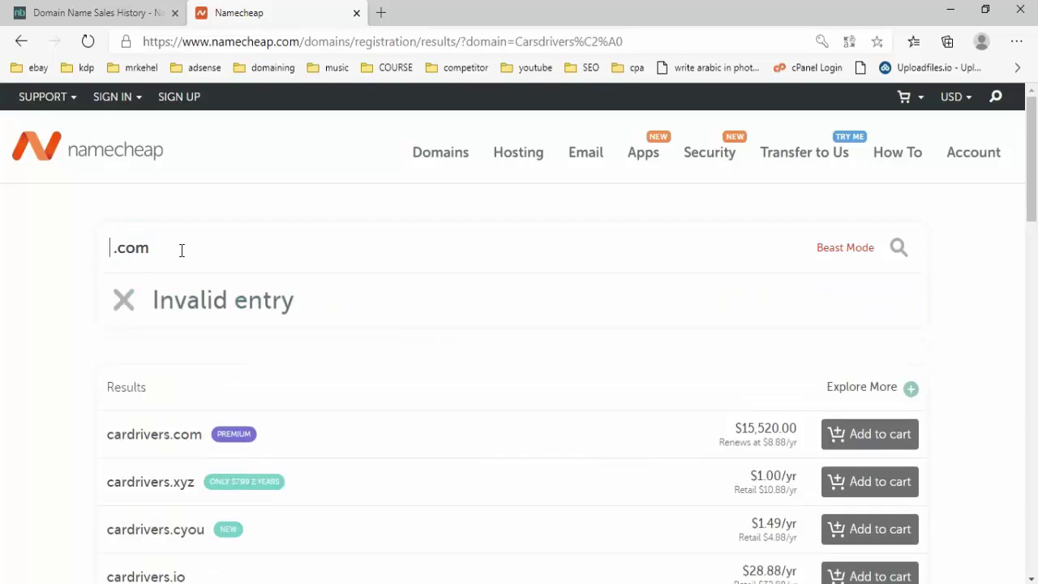
type("Hybrid cars")
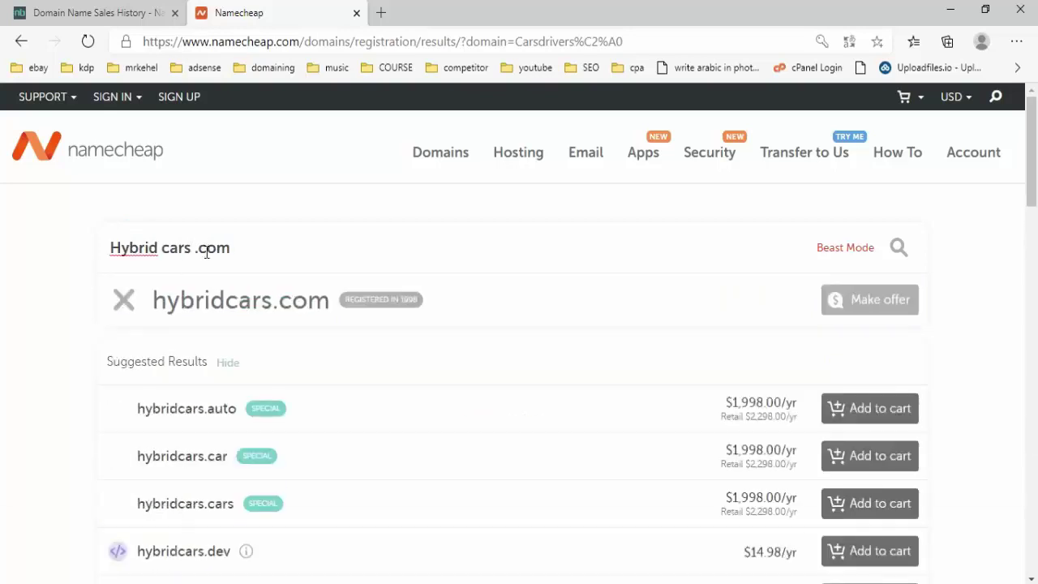
mouse_move(414, 276)
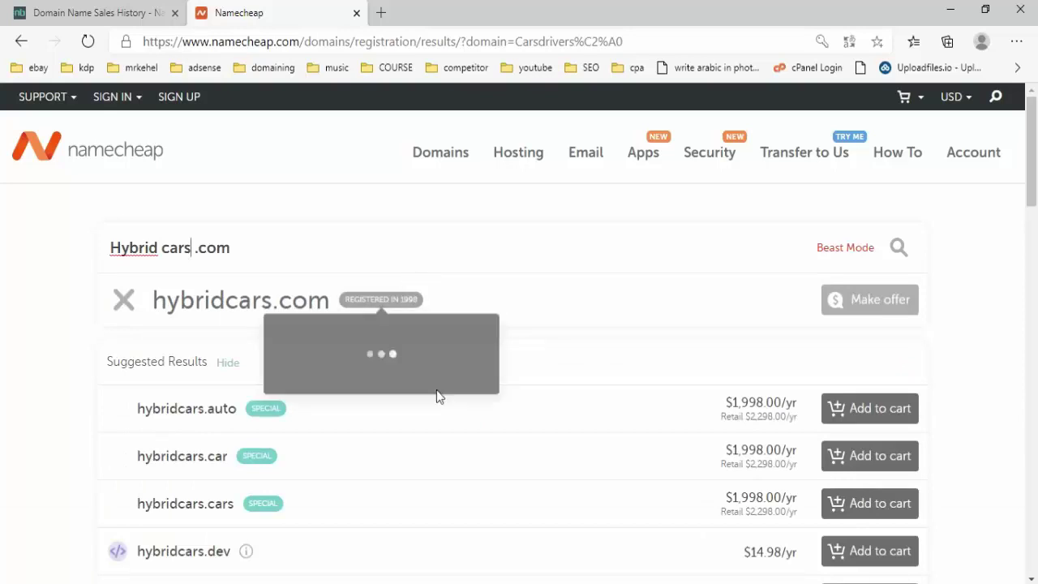
key("alt+Tab")
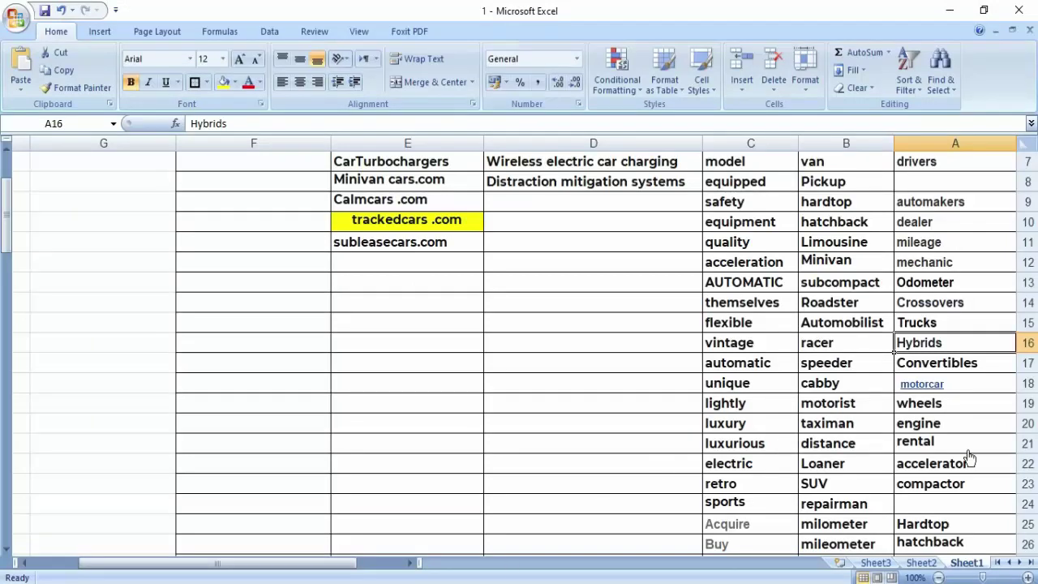
- Review the keyword and invention lists, selecting the invention Connected mobile apps
scroll(982, 344, "down", 1)
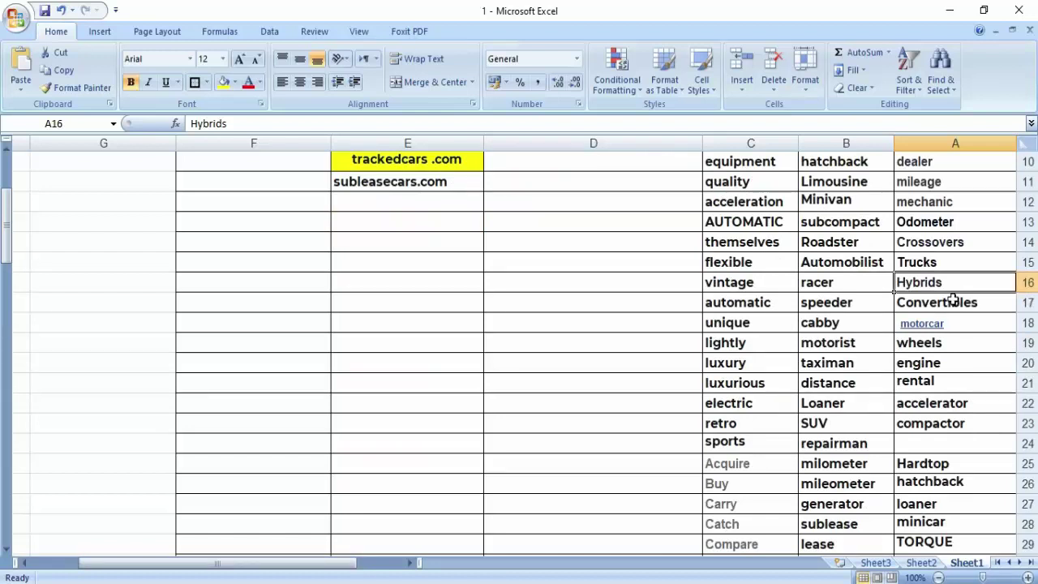
scroll(953, 300, "down", 6)
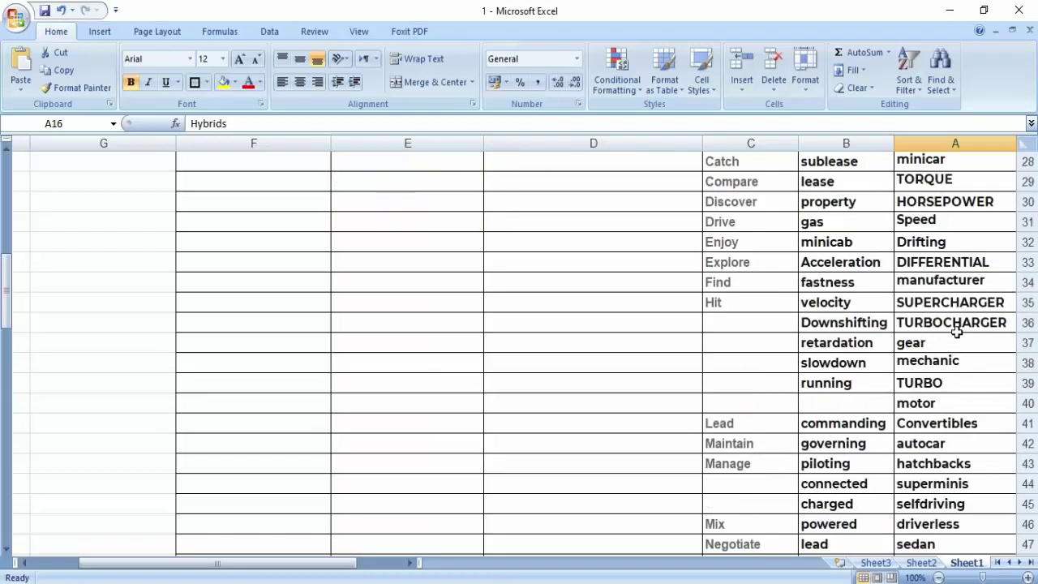
scroll(958, 263, "down", 5)
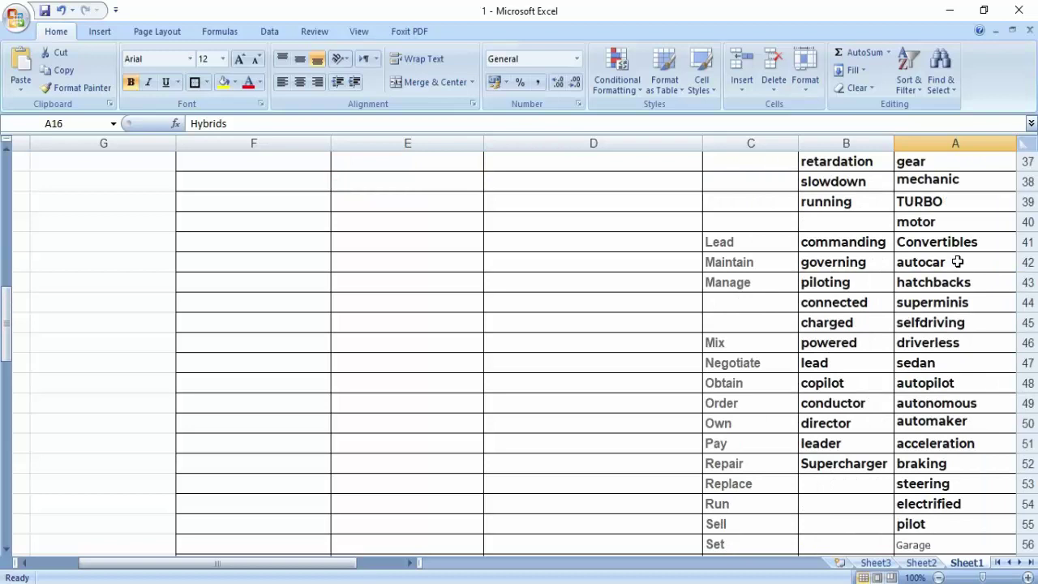
scroll(961, 325, "down", 5)
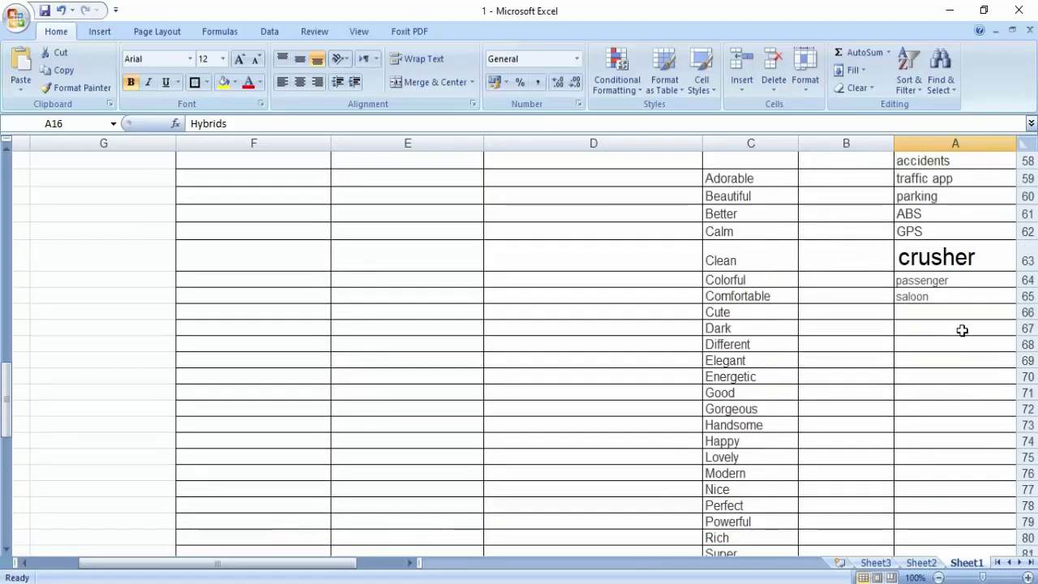
scroll(962, 330, "down", 1)
scroll(962, 330, "up", 20)
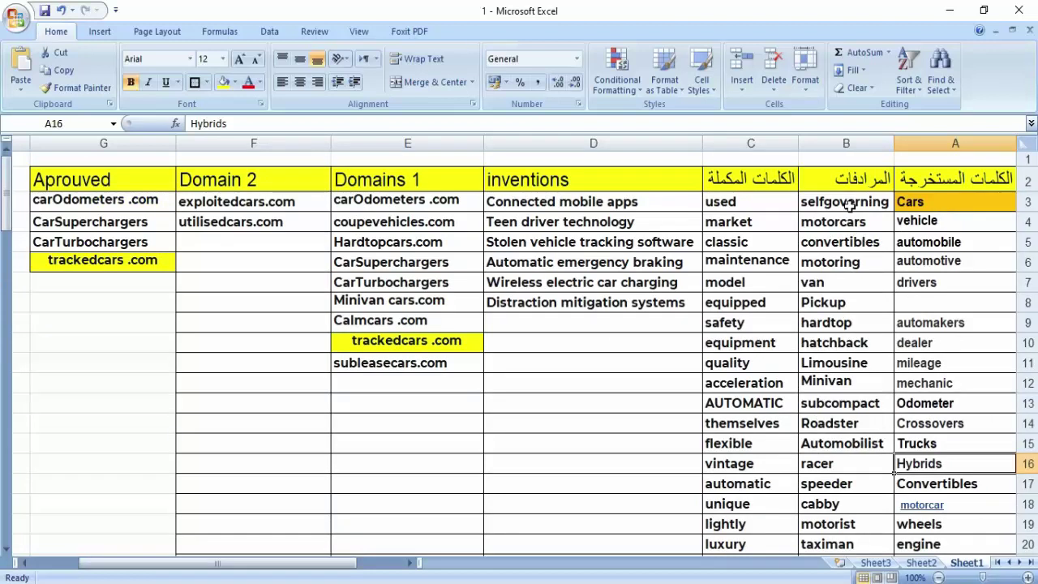
scroll(855, 235, "down", 8)
scroll(857, 258, "up", 5)
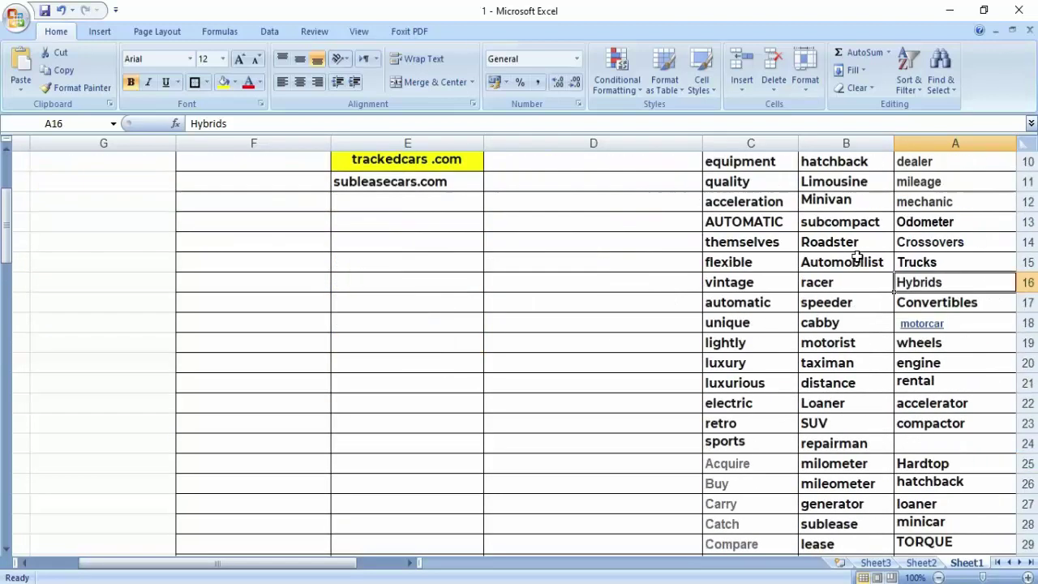
scroll(856, 258, "up", 3)
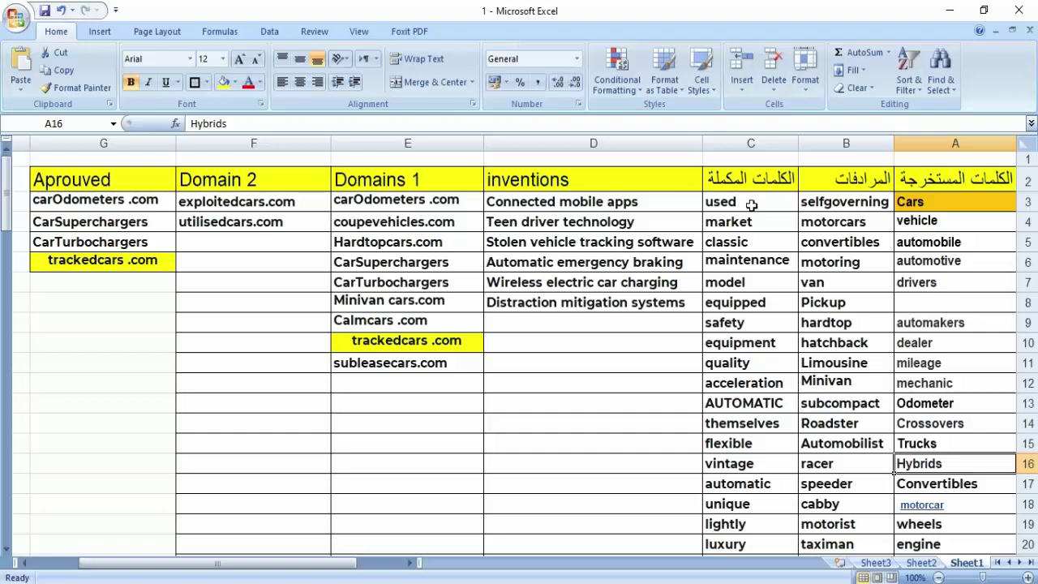
scroll(751, 205, "down", 6)
scroll(608, 390, "up", 6)
left_click(533, 205)
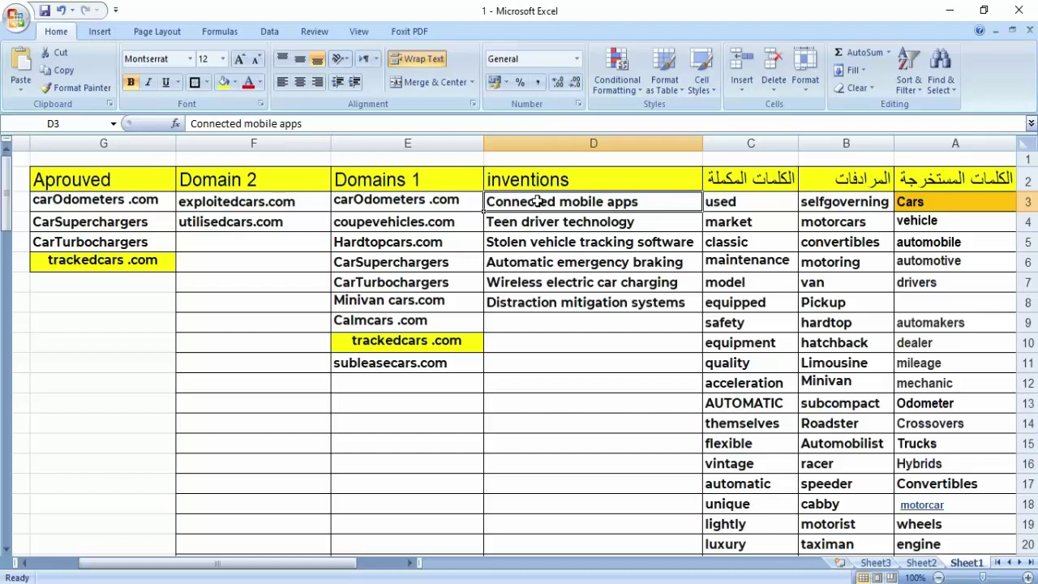
- Select the keyword vehicle in cell A4 and bring up its copy options
scroll(422, 280, "down", 1)
scroll(422, 292, "up", 1)
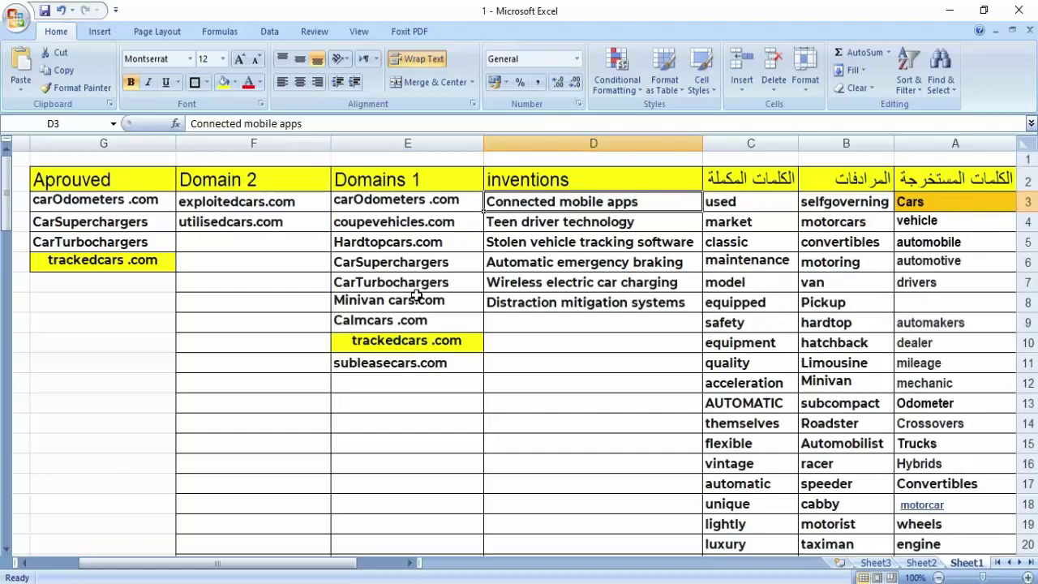
left_click(933, 199)
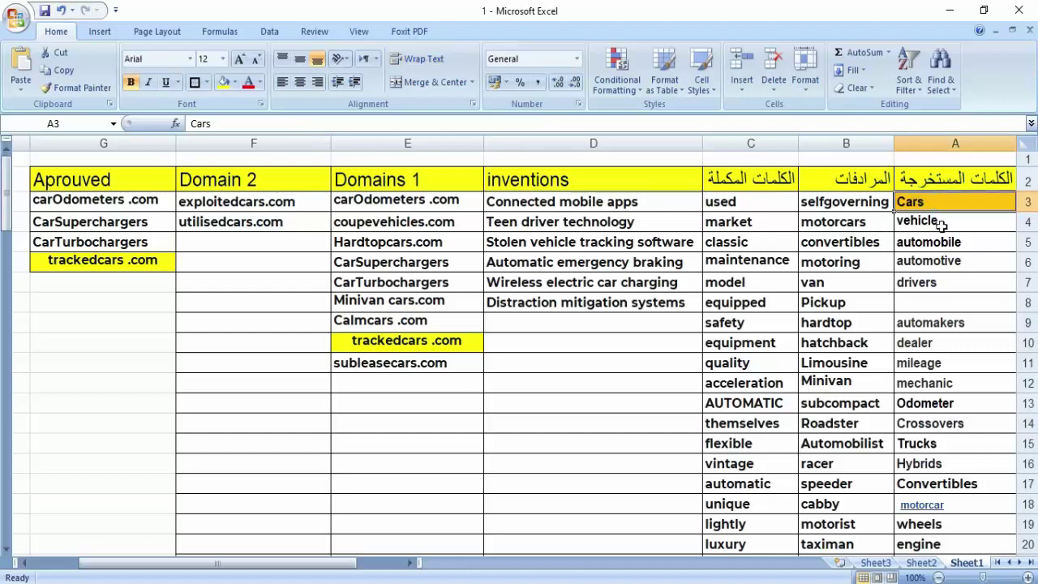
left_click(941, 221)
right_click(941, 222)
- Replace cars with vehicle in Namecheap and search hybridvehicle.com
left_click(836, 250)
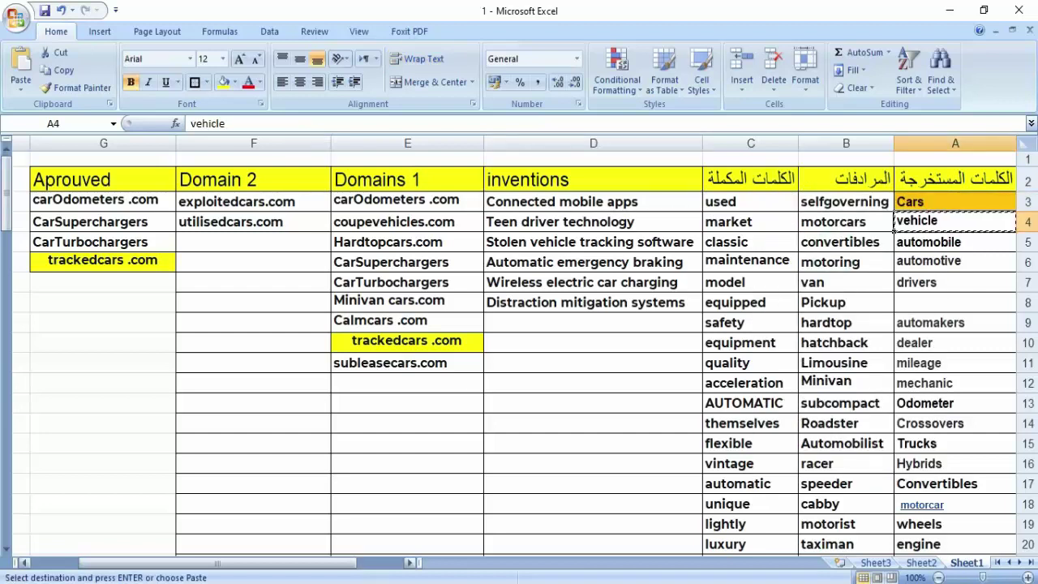
key("alt+Tab")
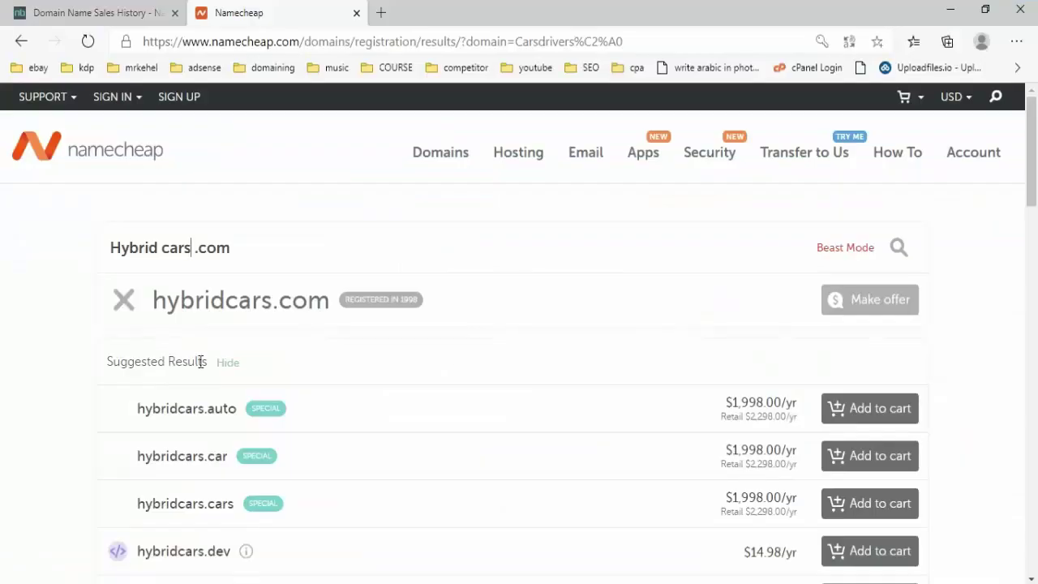
double_click(175, 249)
right_click(175, 249)
left_click(215, 306)
key("Return")
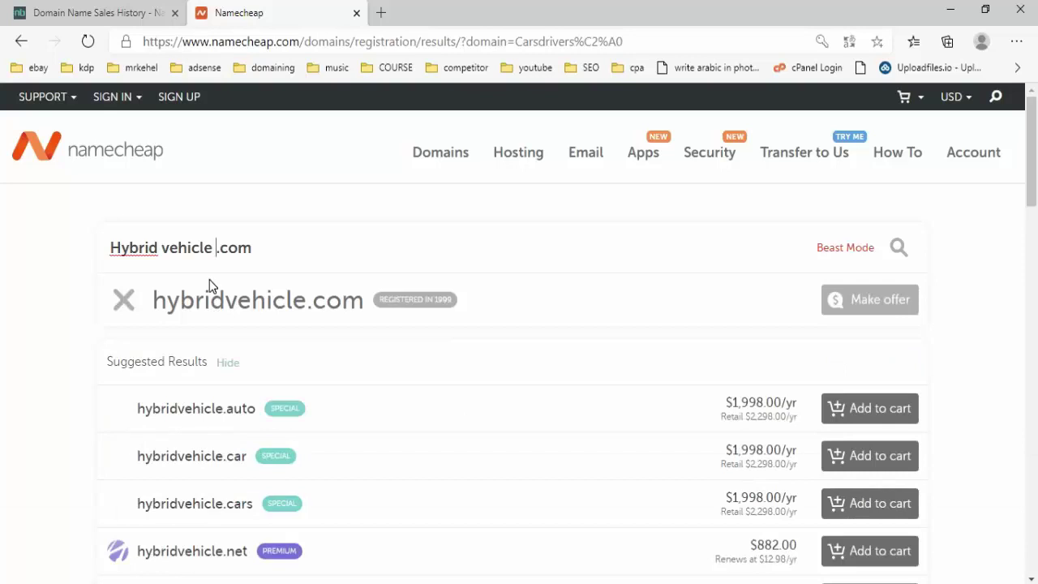
- Search hybridvehicles.com instead, registered since 2002, then return to Excel
key("BackSpace")
type("s")
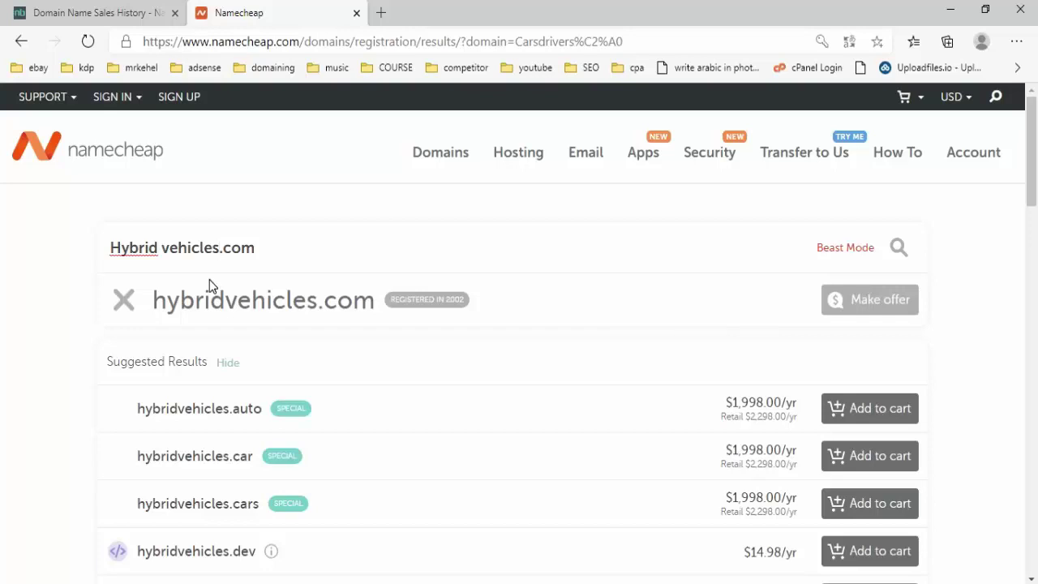
double_click(134, 247)
key("alt+Tab")
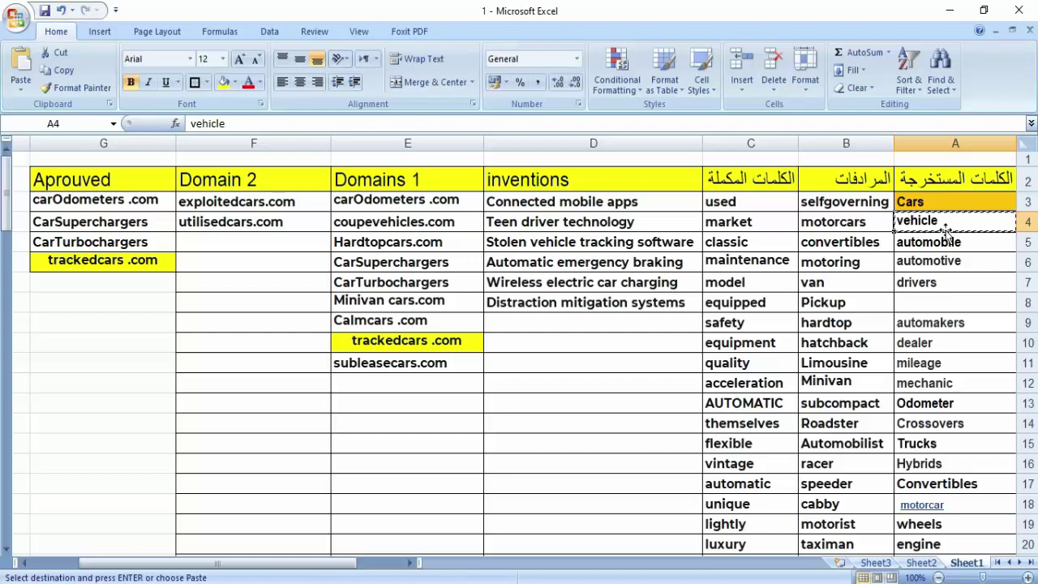
left_click(954, 245)
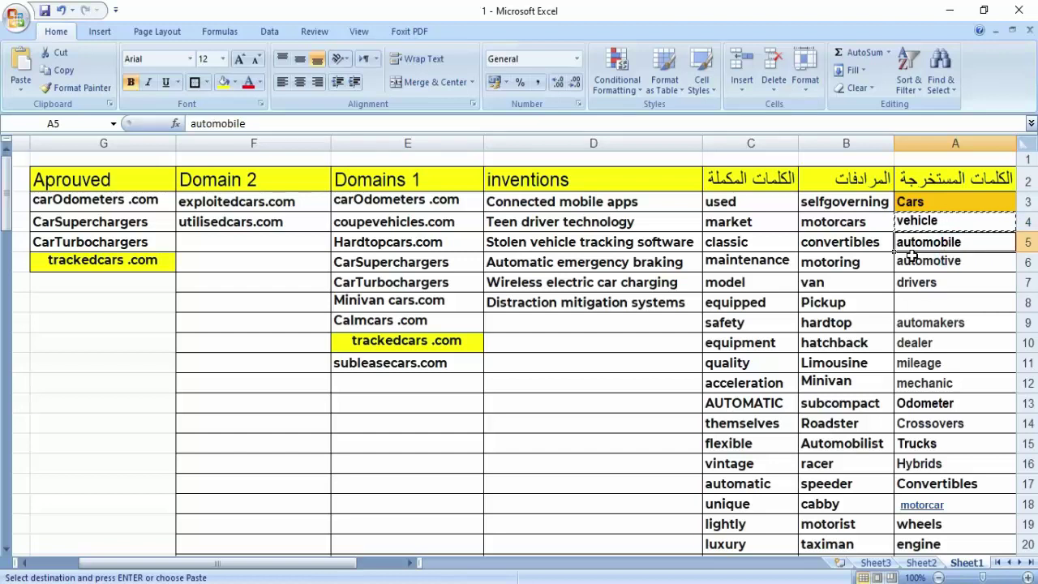
scroll(912, 256, "down", 13)
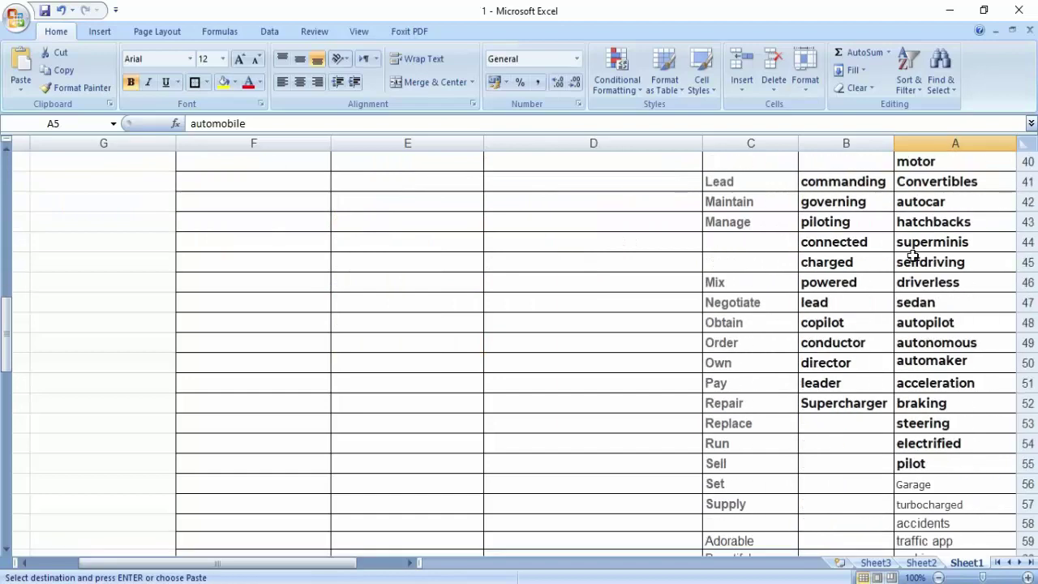
scroll(911, 257, "down", 9)
scroll(924, 257, "up", 4)
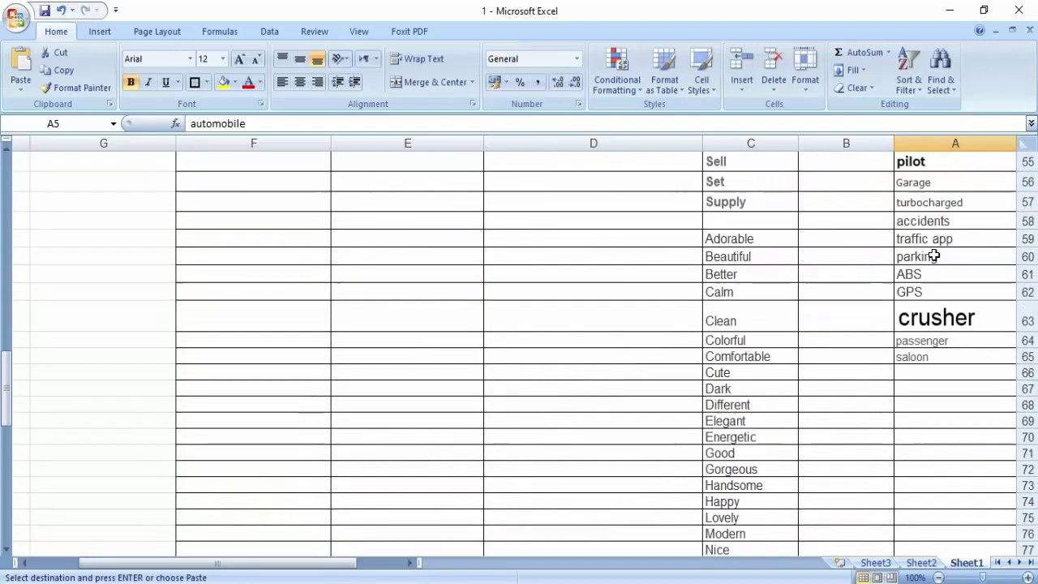
scroll(934, 257, "up", 18)
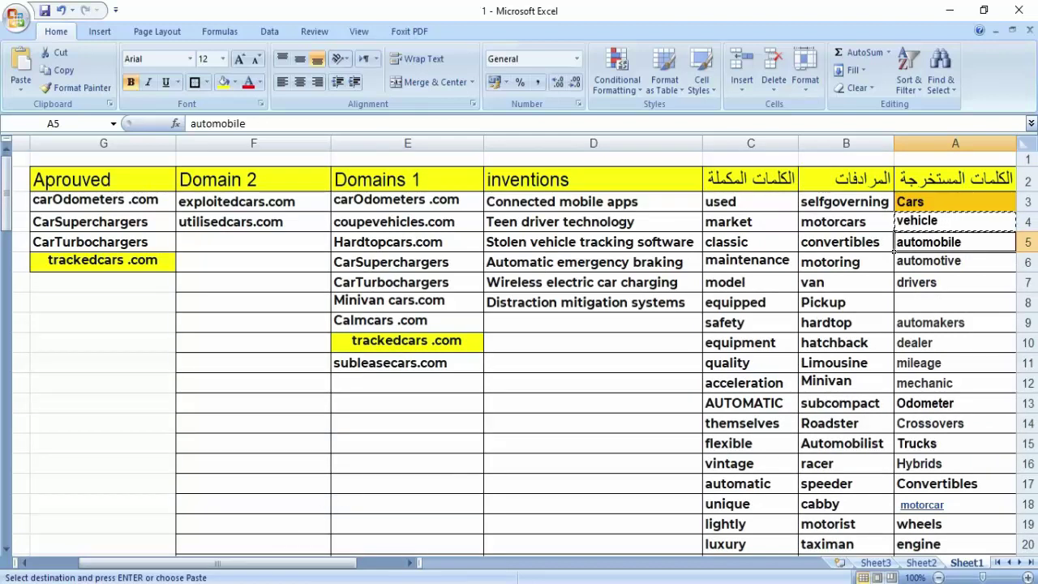
key("alt+Tab")
- Find 'used' in the NameBio cars domain sales results
left_click(109, 23)
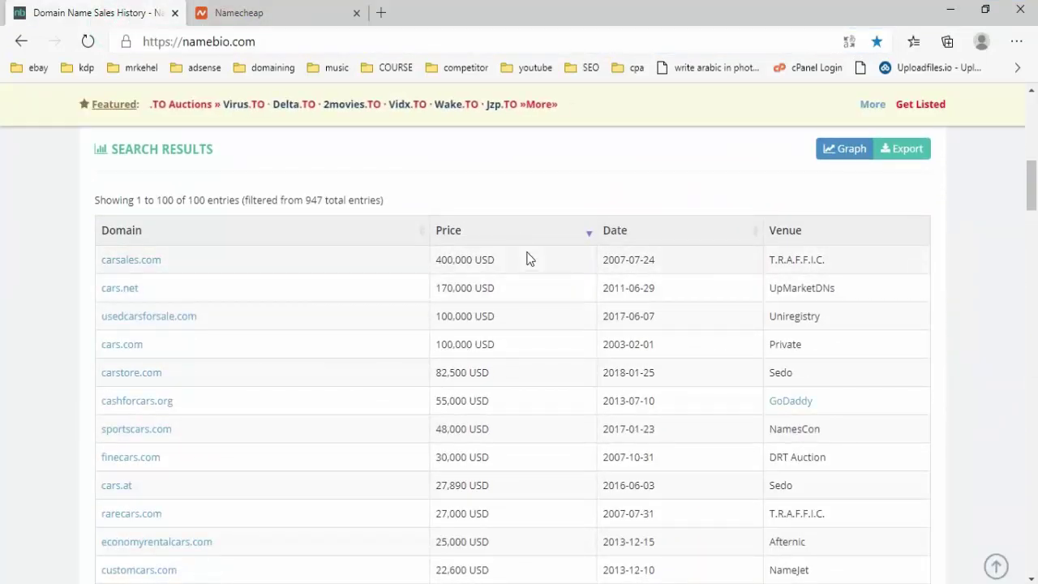
scroll(329, 303, "down", 1)
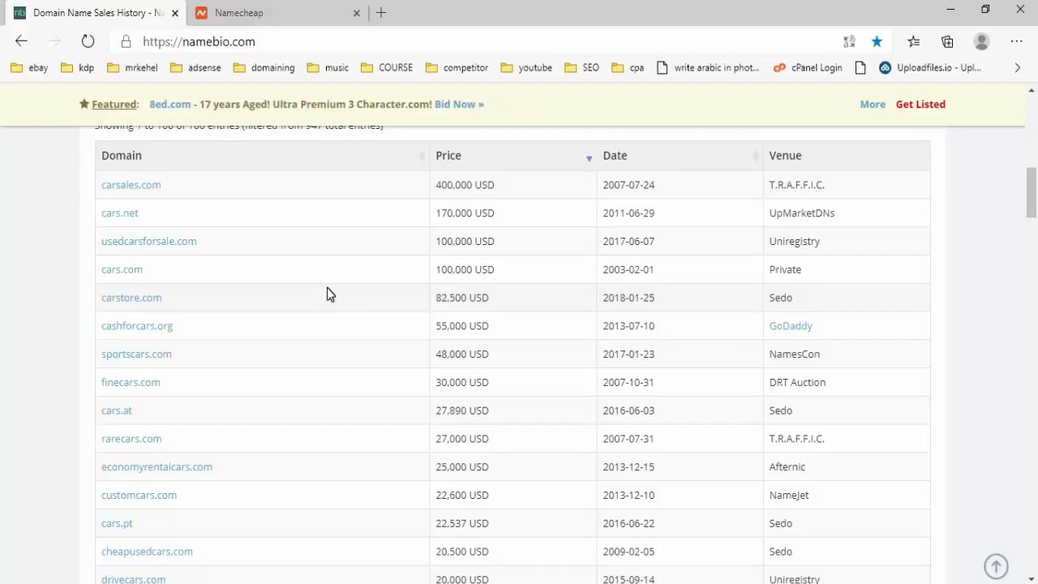
key("ctrl+f")
type("used")
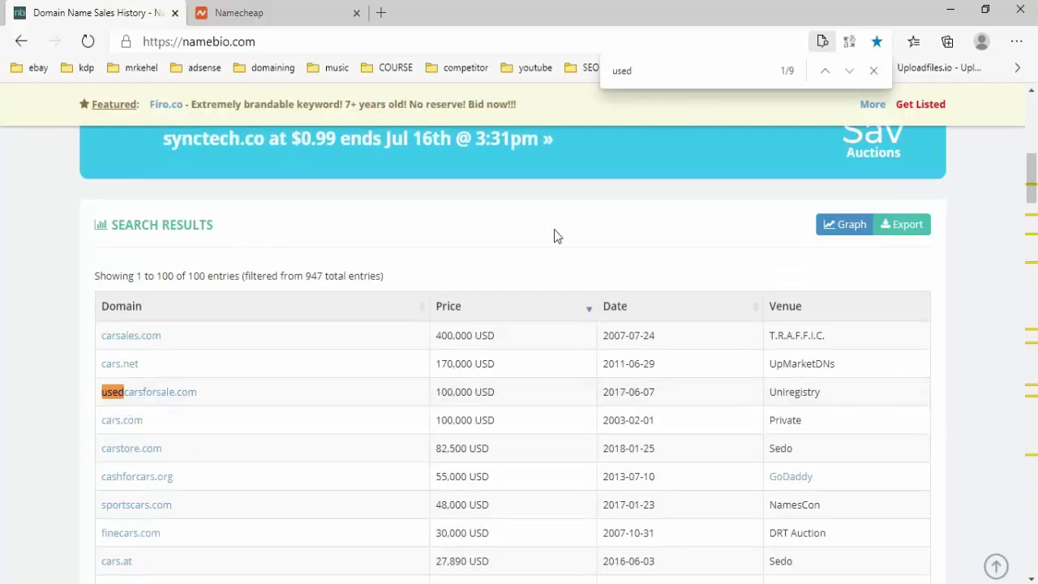
key("Return")
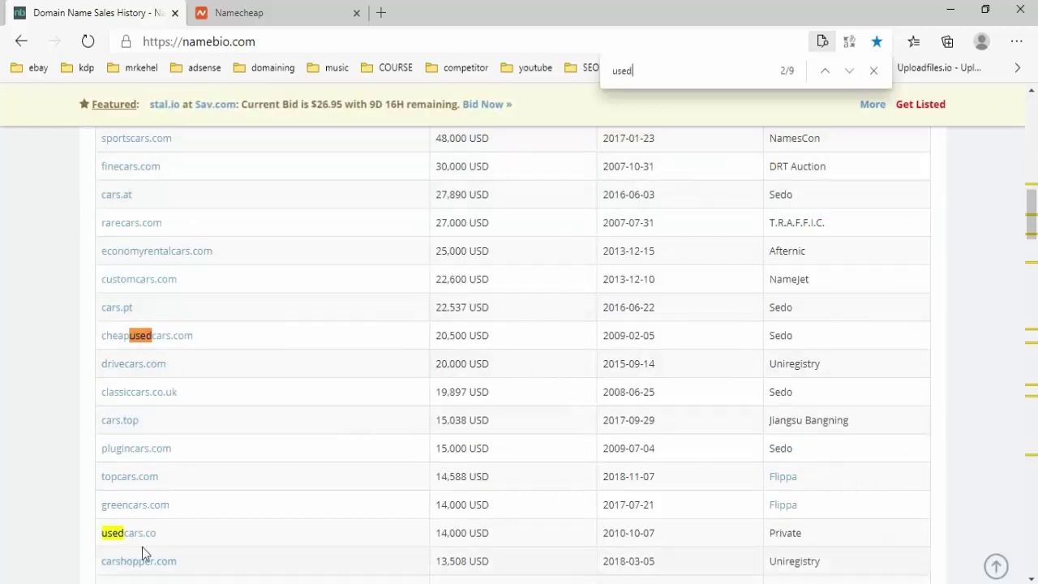
- Review matching sales like usedcarsforsale.com at 100,000 USD, then go back to Namecheap
scroll(403, 438, "down", 1)
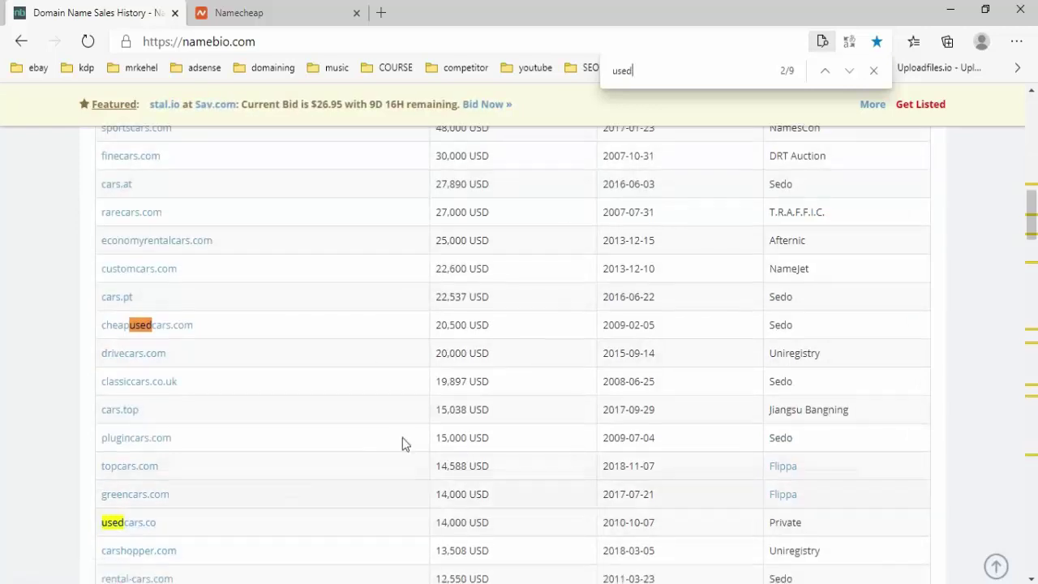
scroll(402, 437, "down", 7)
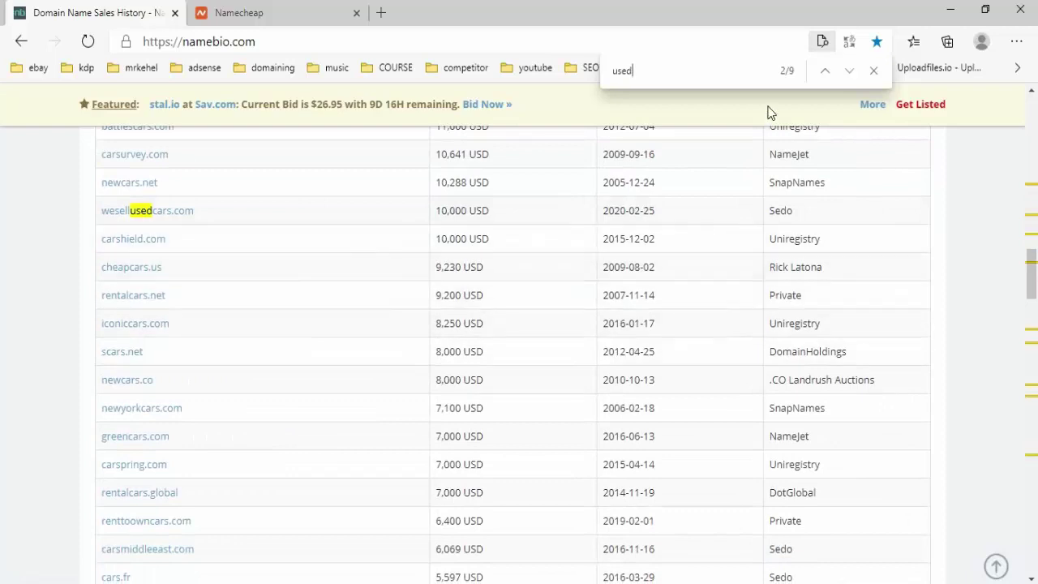
scroll(273, 316, "down", 2)
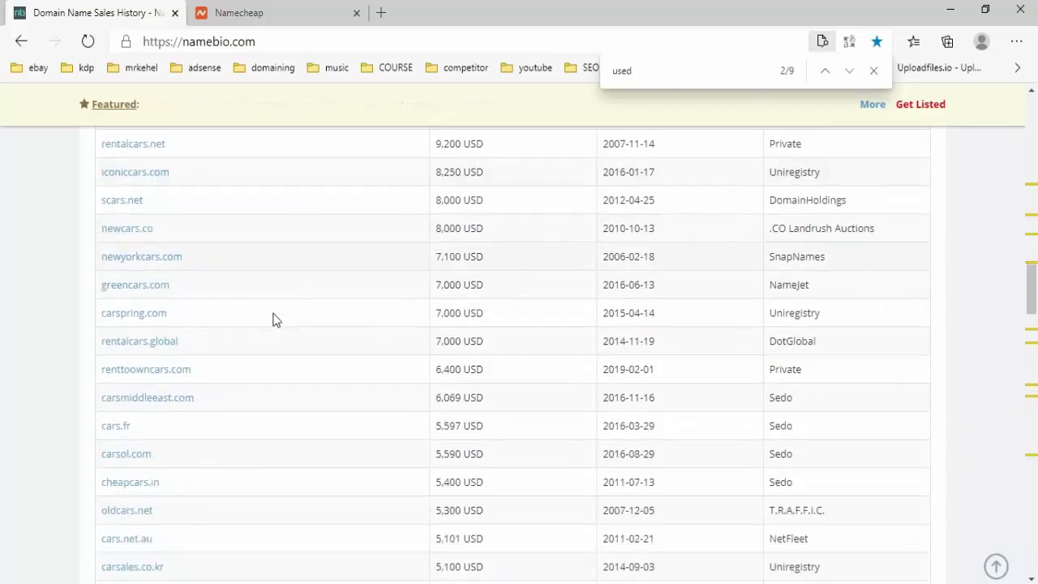
scroll(273, 319, "down", 2)
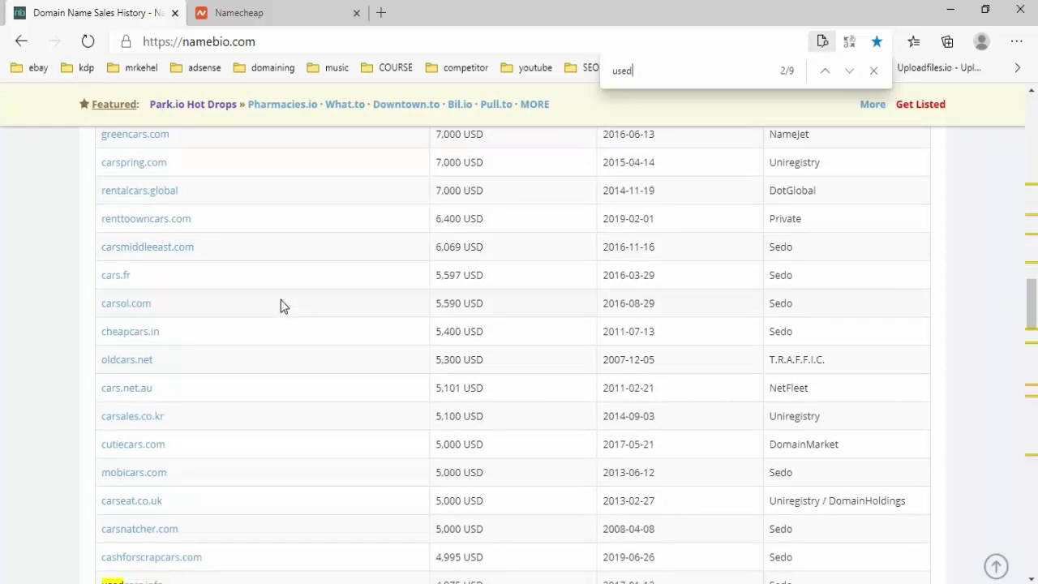
scroll(268, 301, "up", 10)
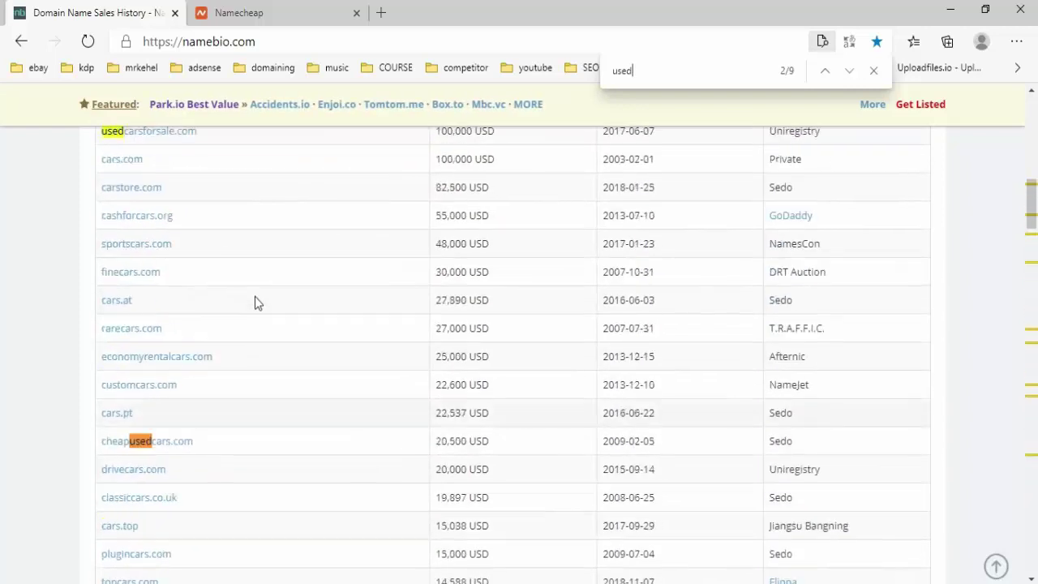
scroll(254, 300, "up", 5)
scroll(264, 396, "up", 5)
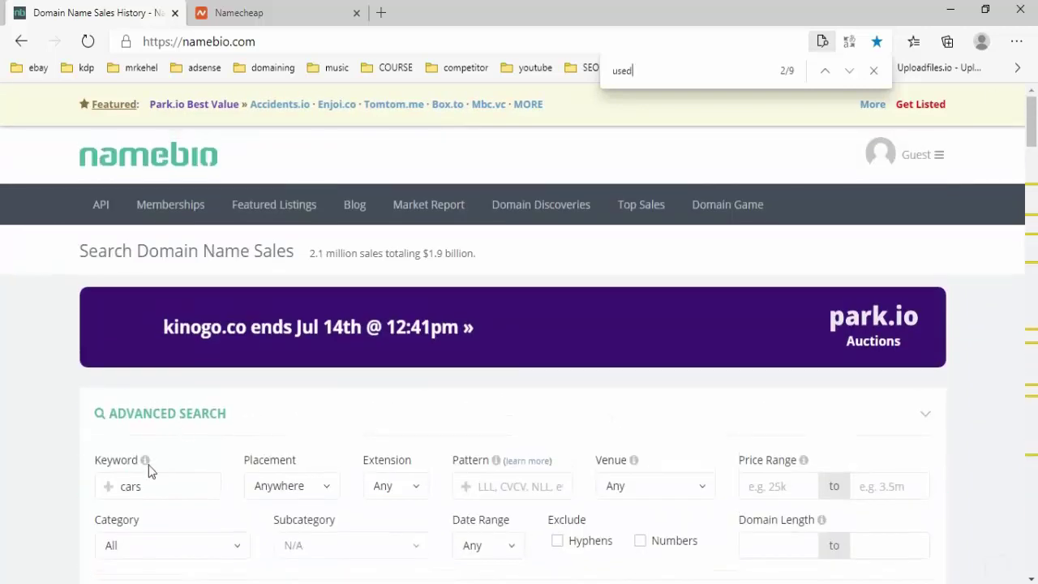
double_click(158, 488)
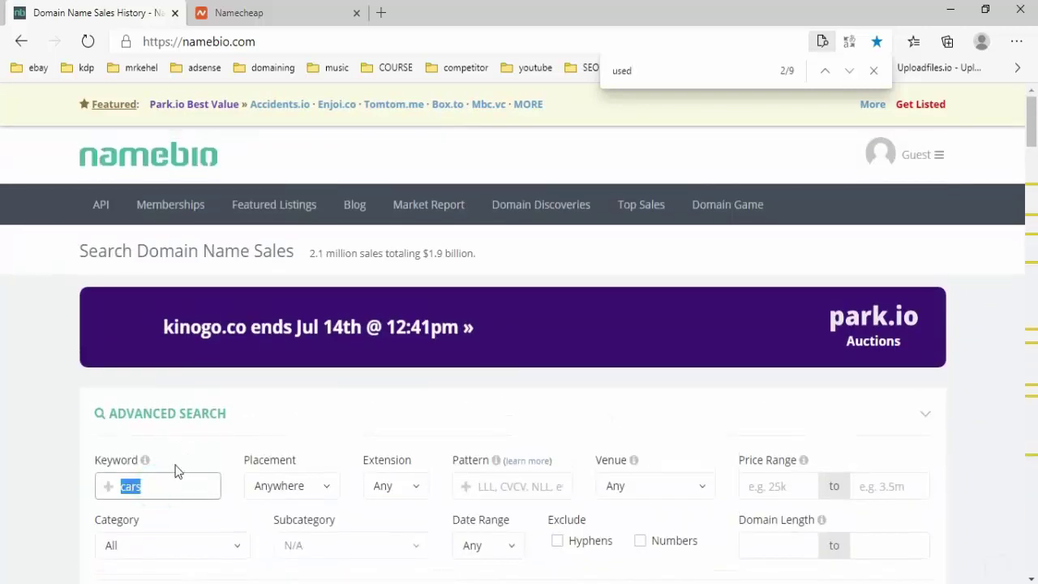
scroll(191, 444, "down", 8)
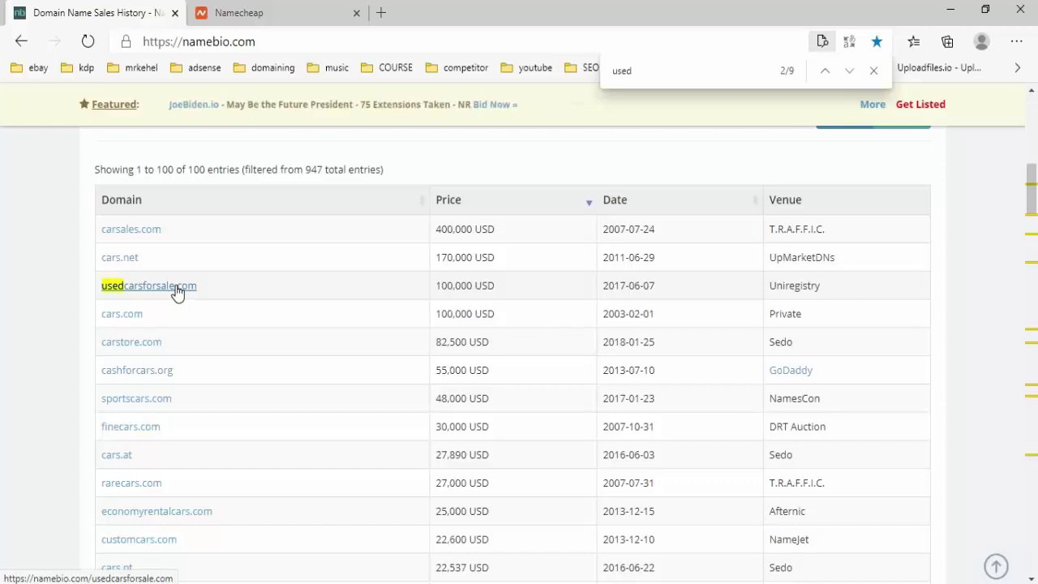
left_click(235, 13)
- Look up synonyms for 'used' on synonyms.com and send utilized to a new domain search
left_click(284, 42)
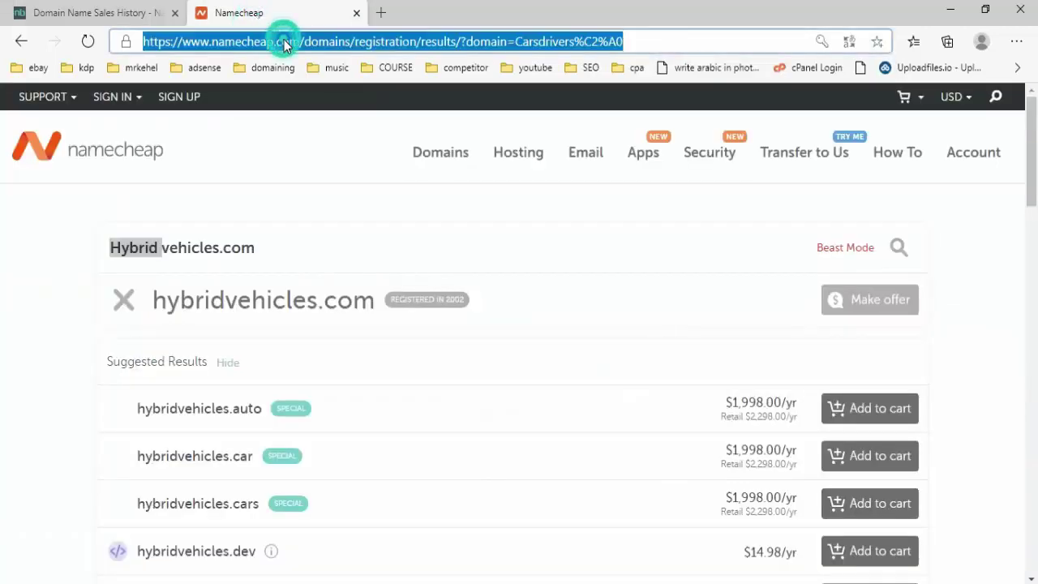
type("synonyms.com")
key("Return")
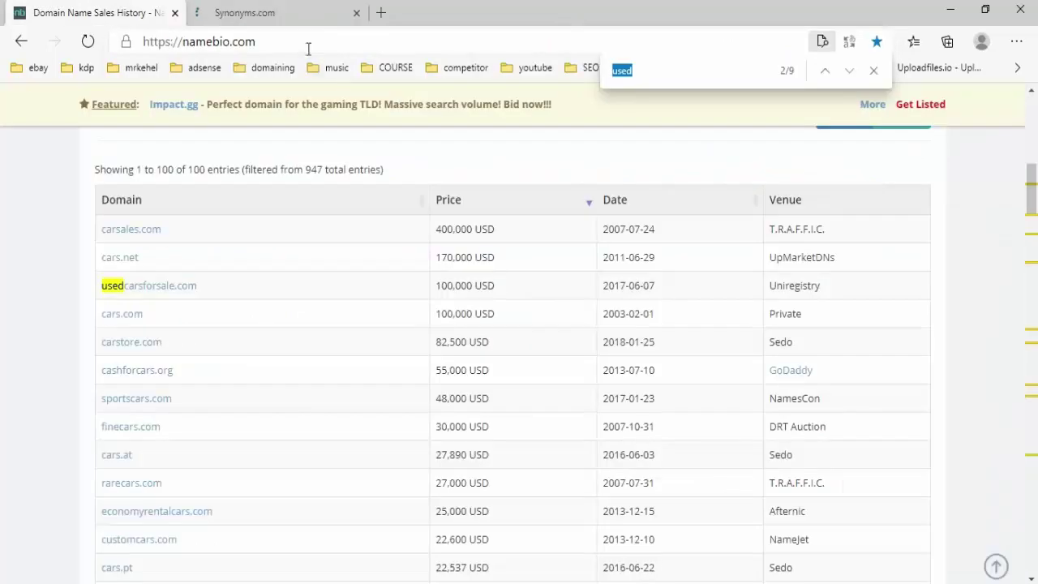
right_click(579, 154)
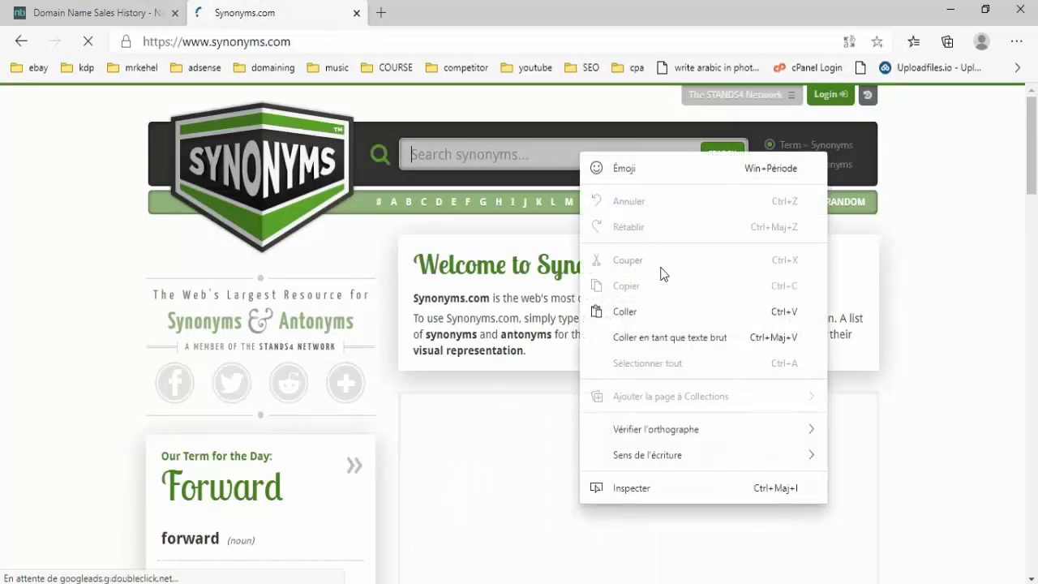
left_click(661, 311)
key("Return")
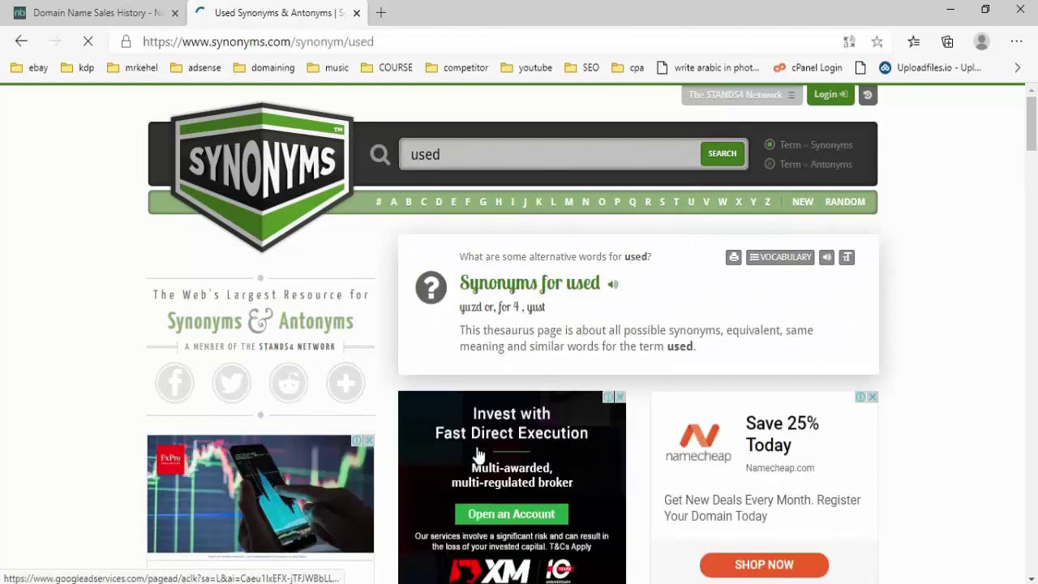
scroll(575, 412, "down", 6)
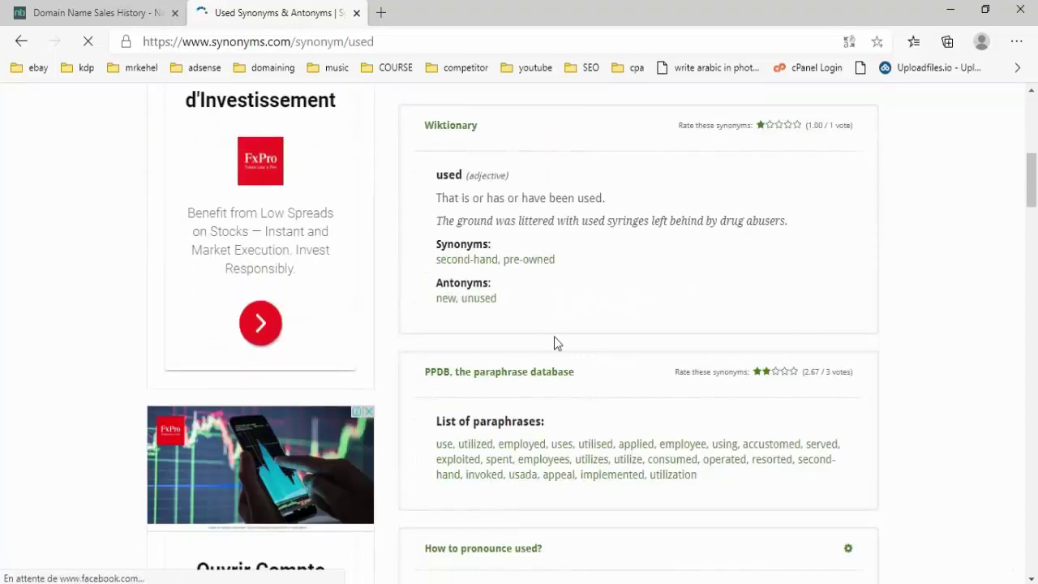
scroll(532, 272, "down", 15)
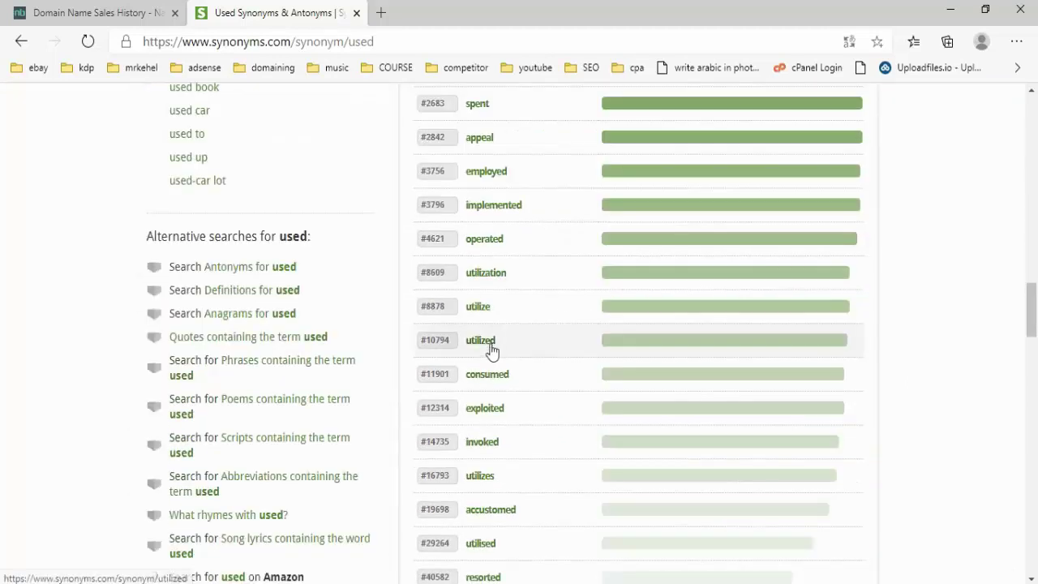
double_click(503, 339)
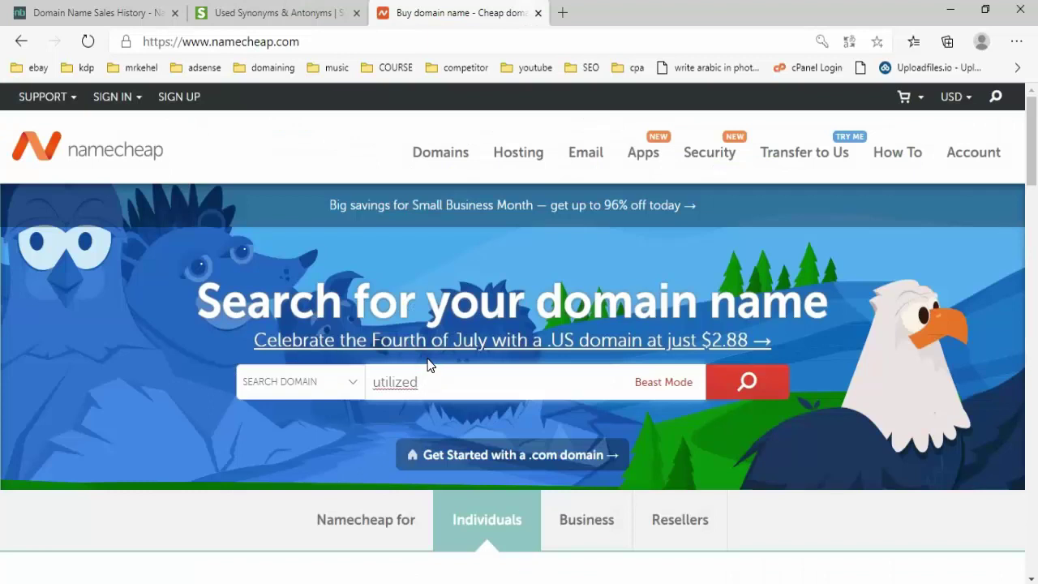
- Append Cars from cell A3 after utilized and search utilizedCars.com in Namecheap
key("alt+Tab")
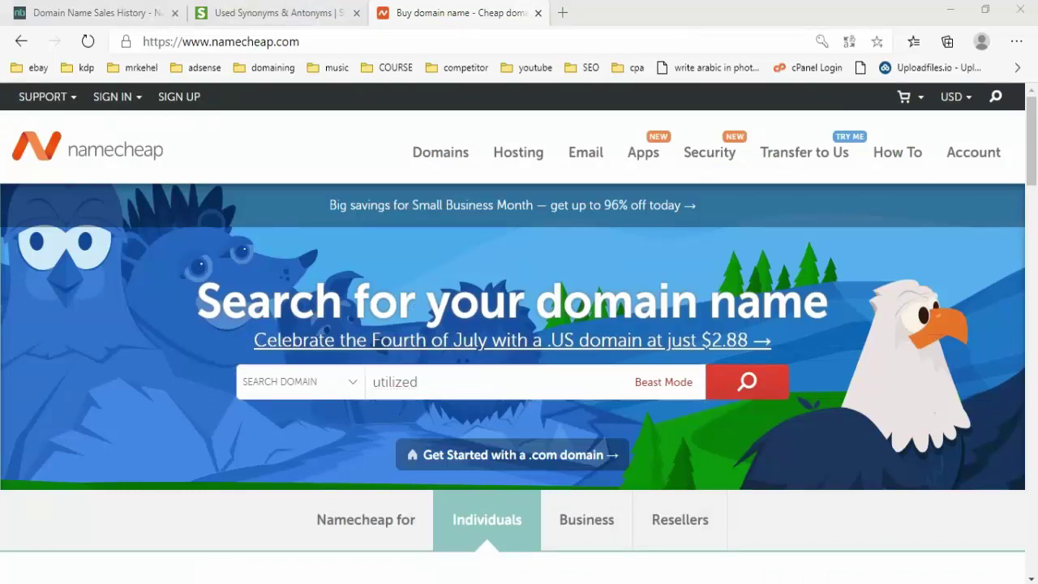
left_click(932, 202)
right_click(933, 202)
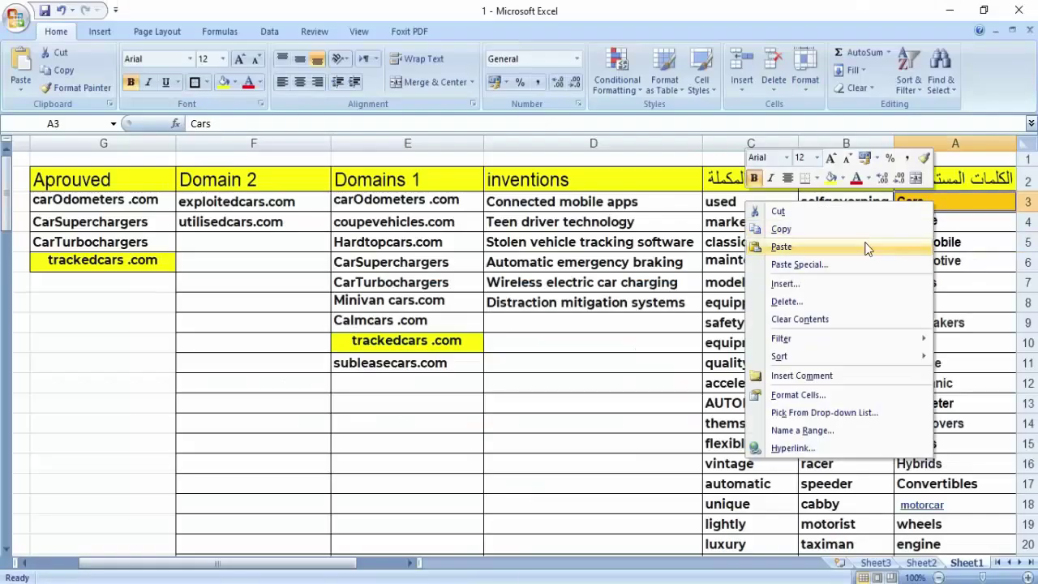
left_click(781, 229)
key("alt+Tab")
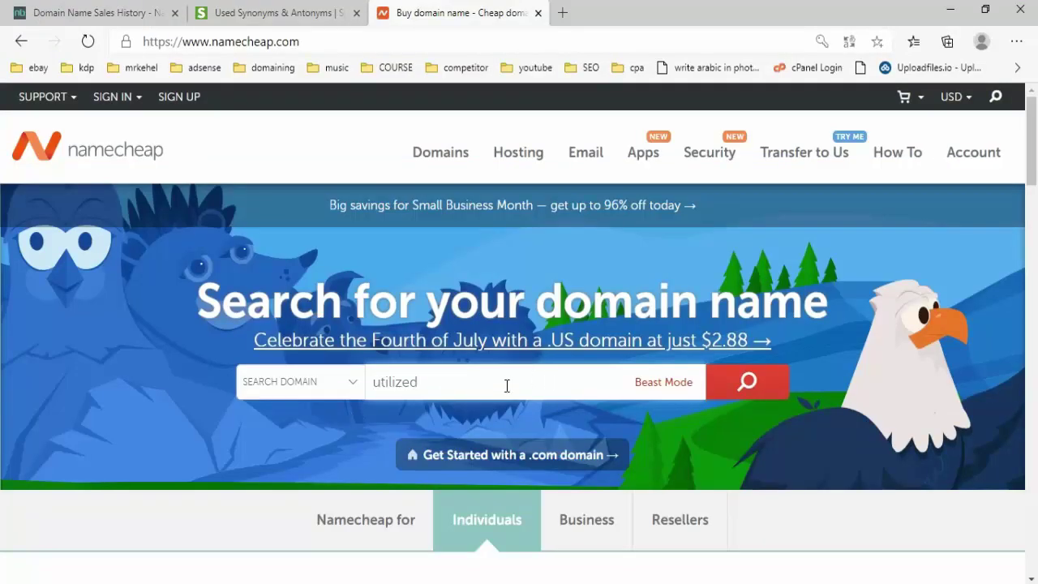
right_click(507, 386)
left_click(591, 195)
type(".com")
key("Return")
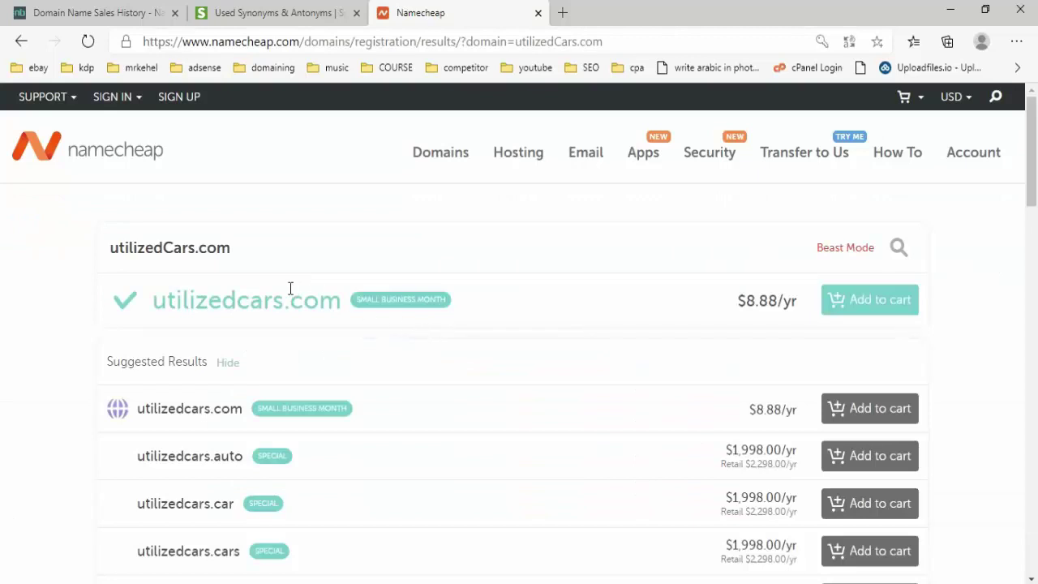
- Copy the available domain utilizedcars.com ($8.88/yr) and return to Excel
left_click(244, 296)
triple_click(244, 296)
right_click(245, 297)
left_click(255, 311)
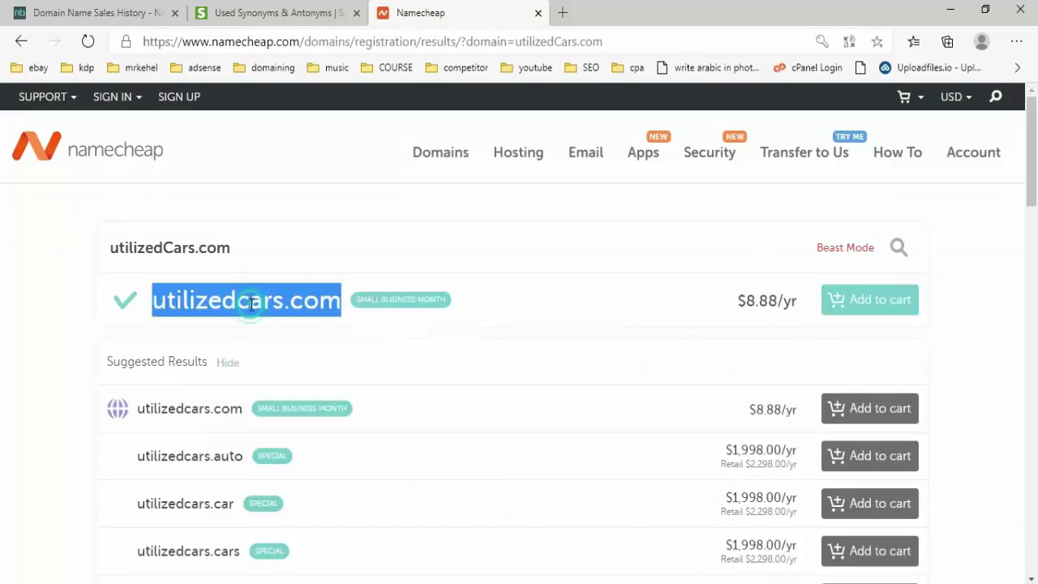
left_click(163, 251)
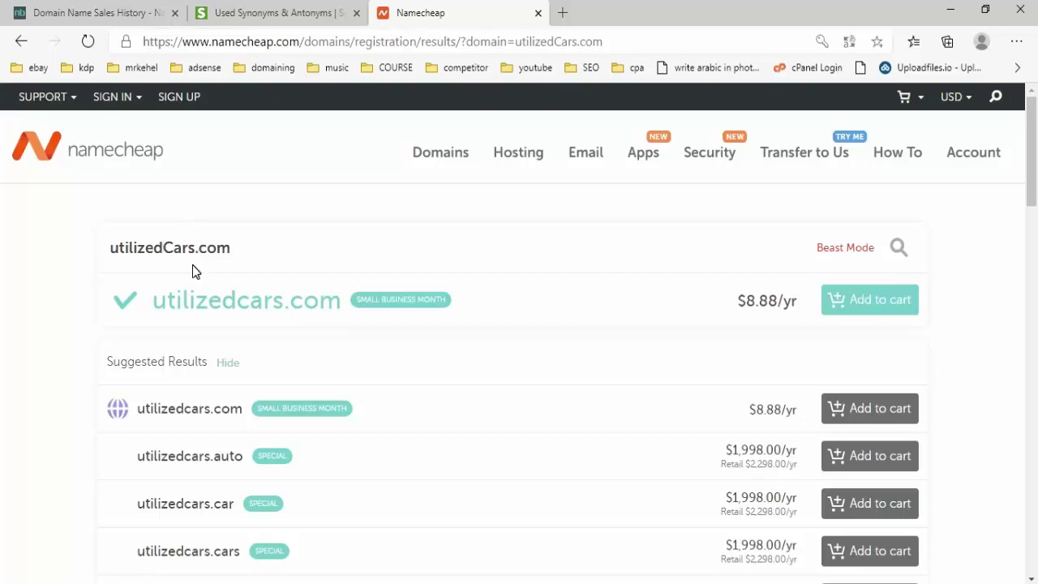
key("alt+Tab")
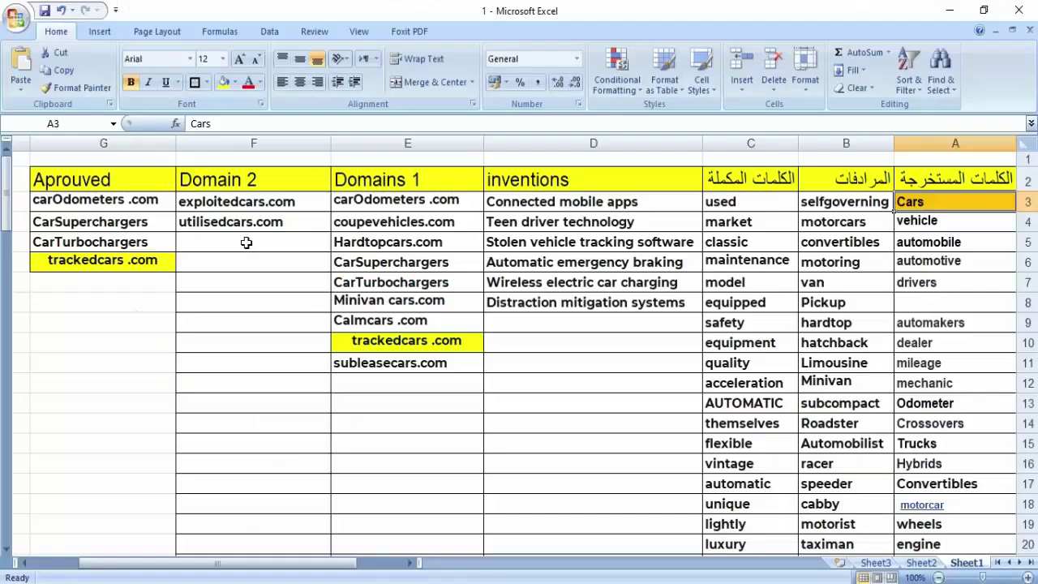
left_click(246, 242)
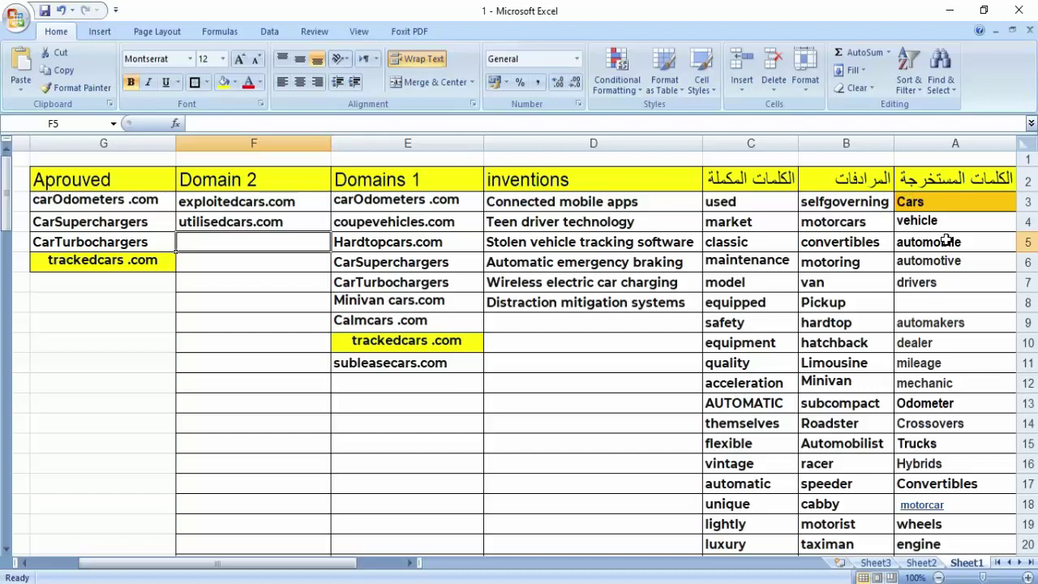
scroll(950, 263, "down", 2)
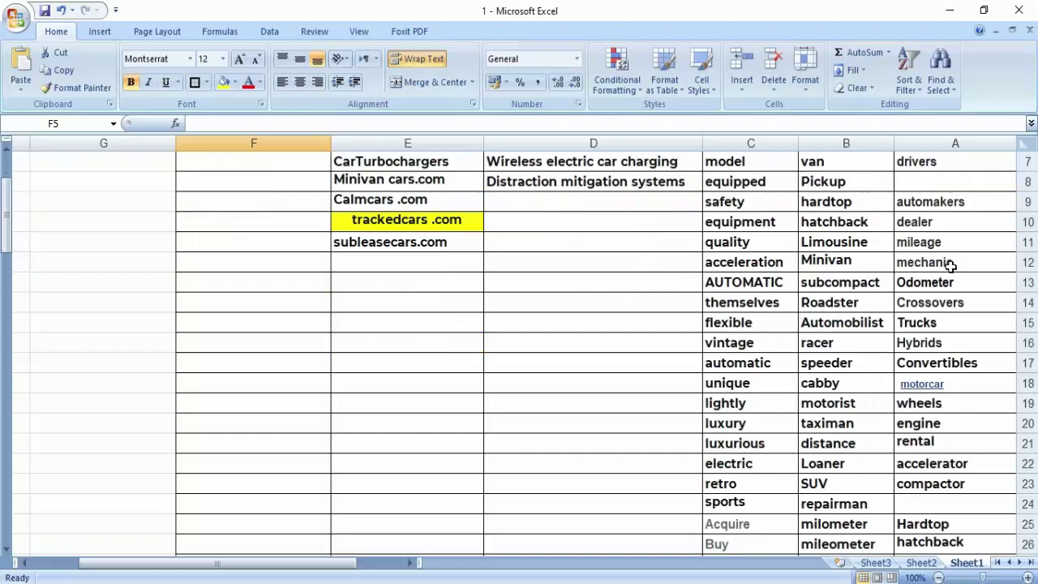
scroll(951, 266, "up", 2)
scroll(952, 267, "down", 20)
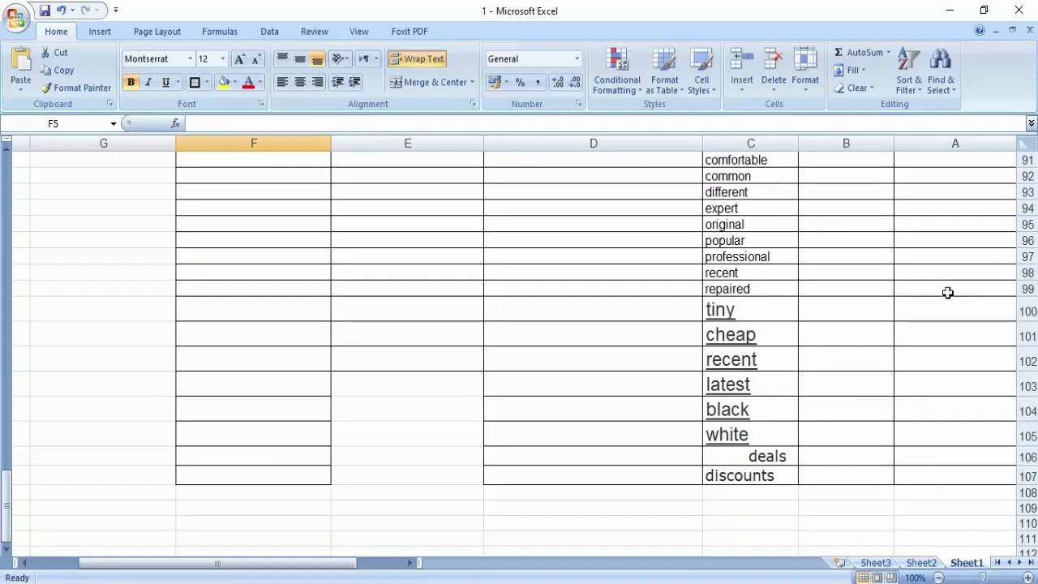
scroll(947, 292, "up", 20)
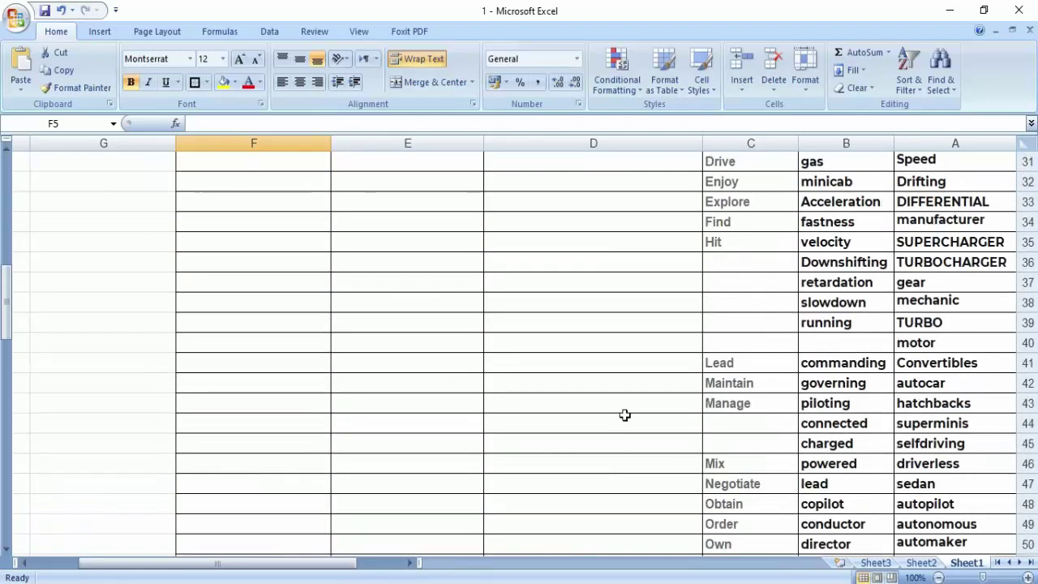
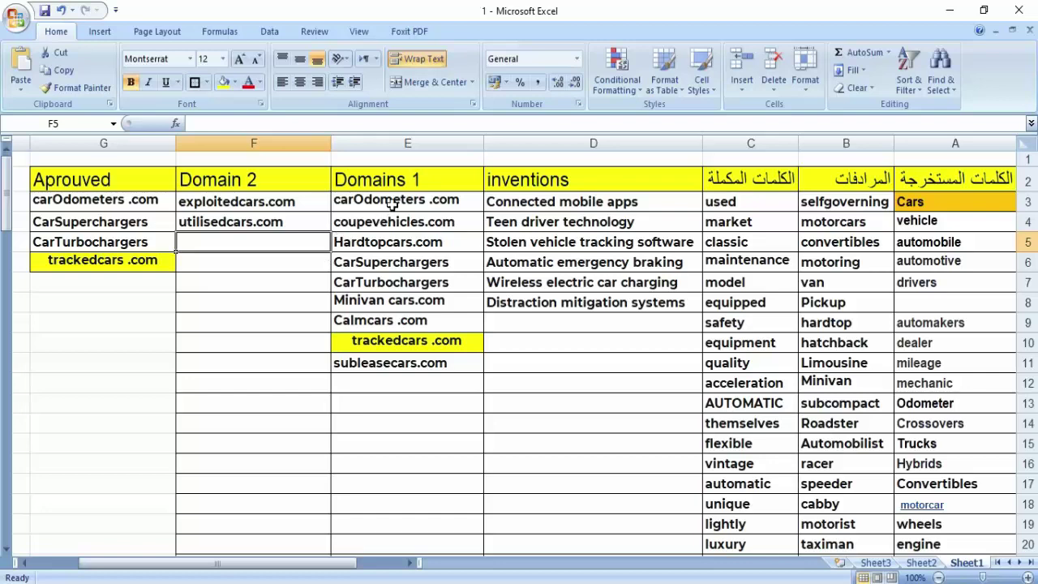
- Copy carOdometers .com from cell E3 of the Domains 1 column
key("alt+Tab")
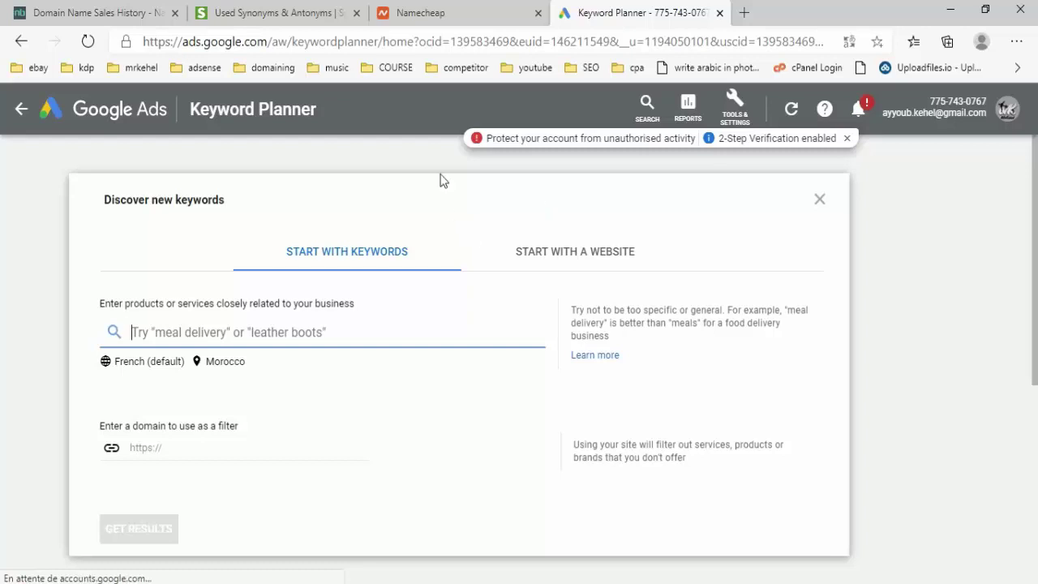
key("alt+Tab")
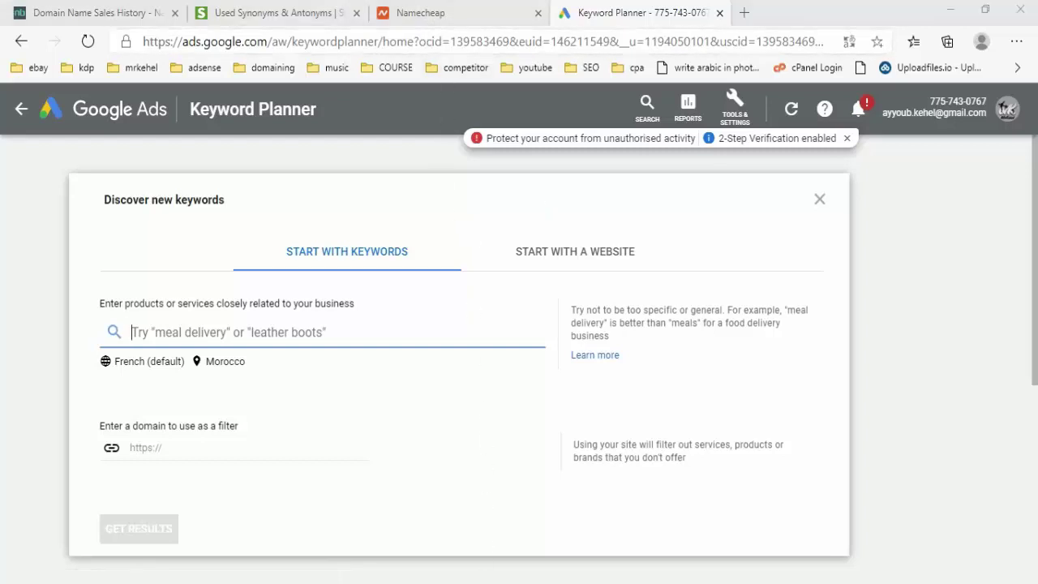
right_click(415, 209)
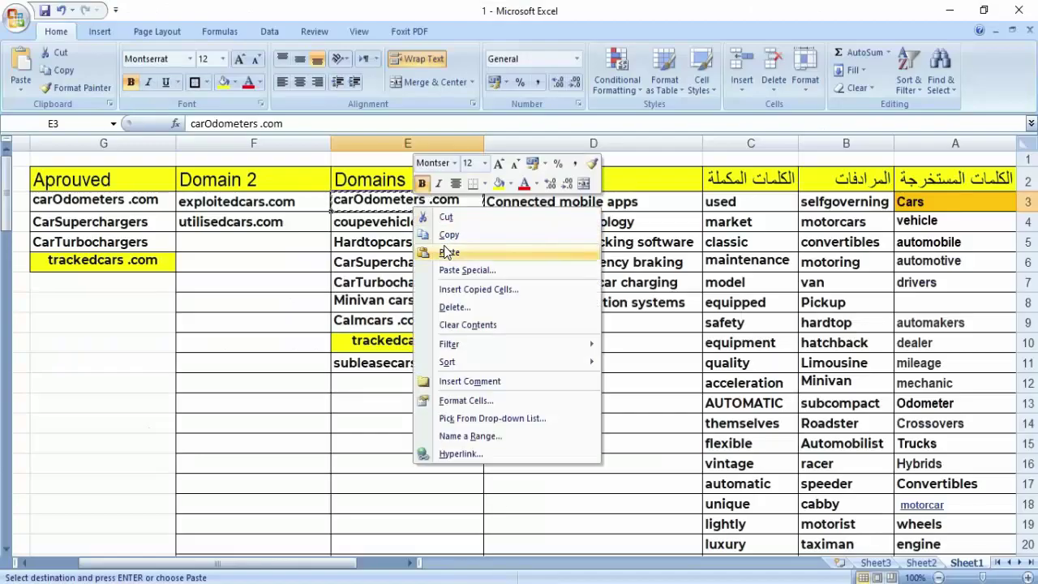
left_click(431, 235)
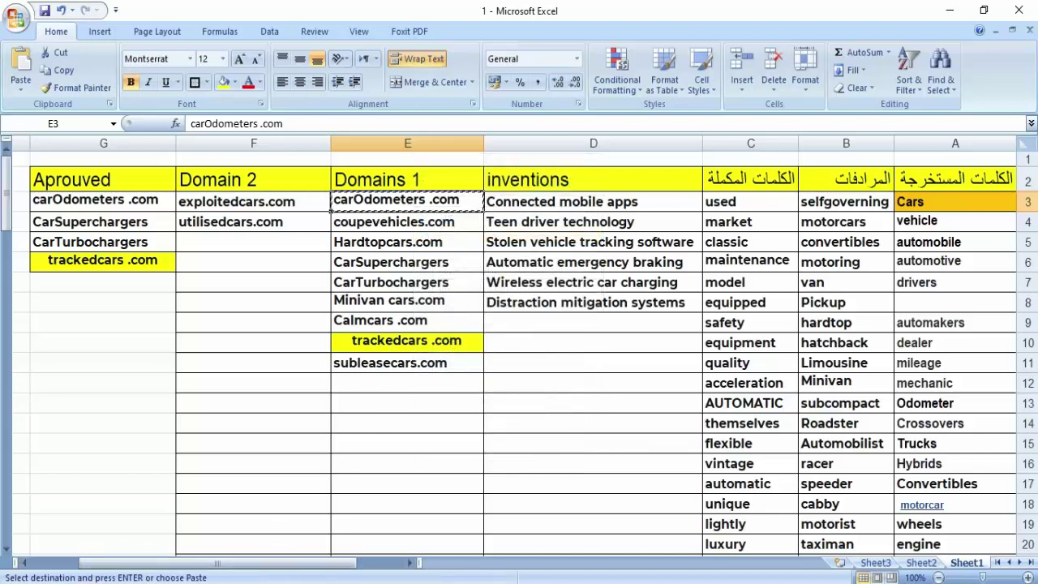
left_click(251, 486)
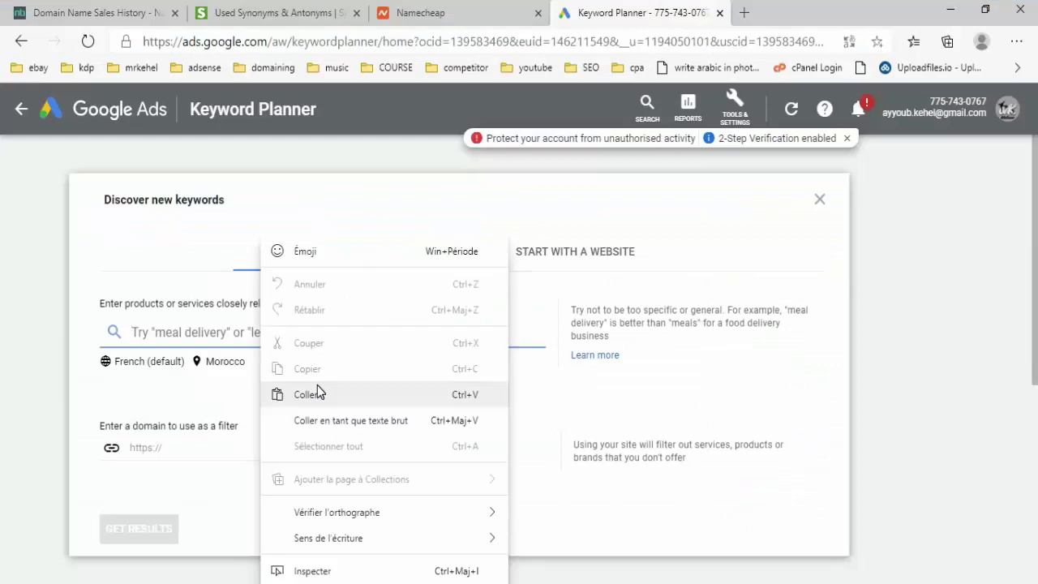
- Enter 'car Odometers' as the keyword after removing the pasted .com ending
left_click(317, 393)
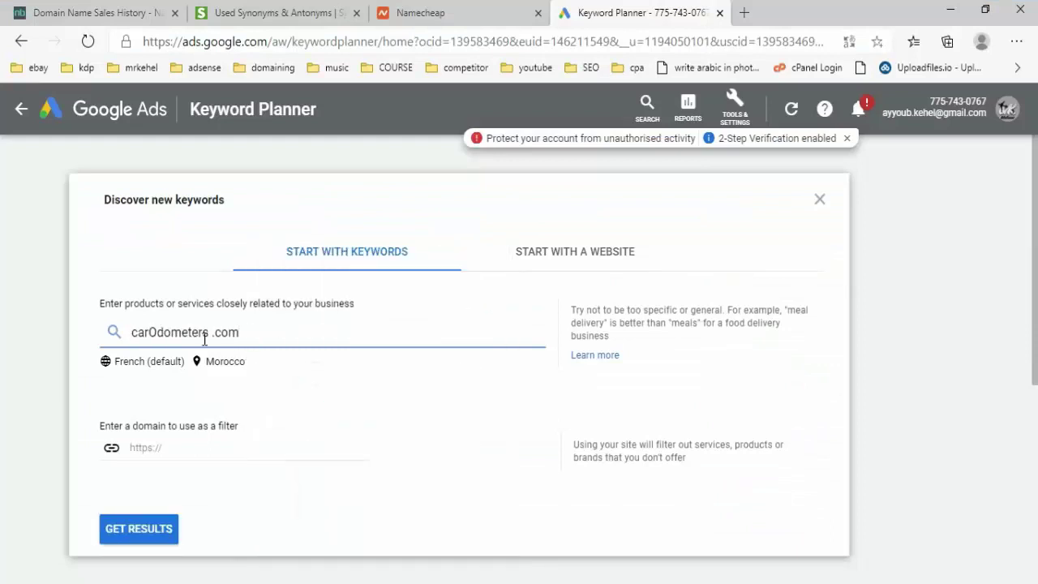
left_click_drag(208, 333, 318, 340)
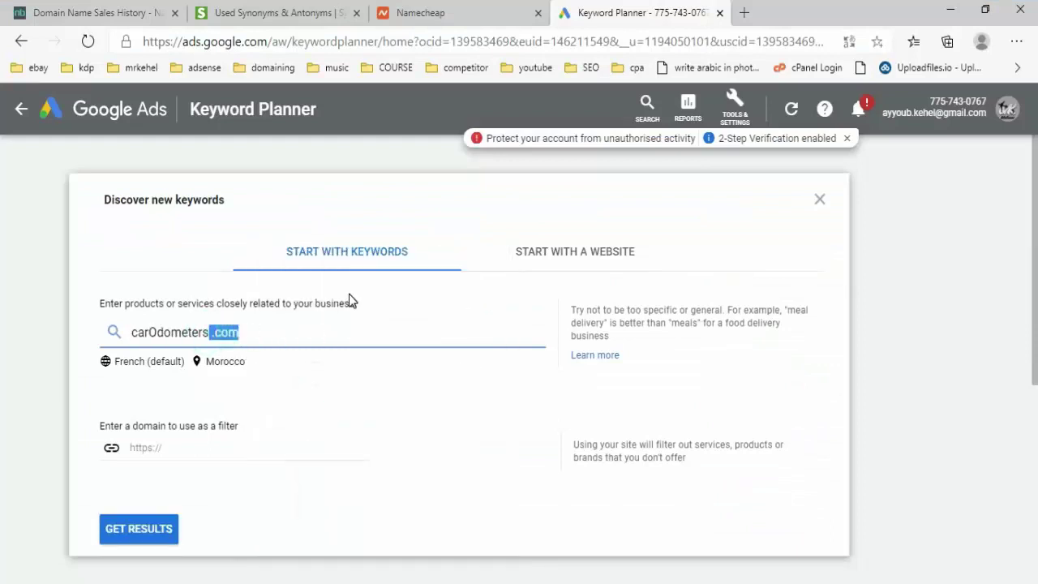
key("BackSpace")
key("Left")
key("Left")
key("Left")
key("Left")
key("Left")
key("Left")
key("Left")
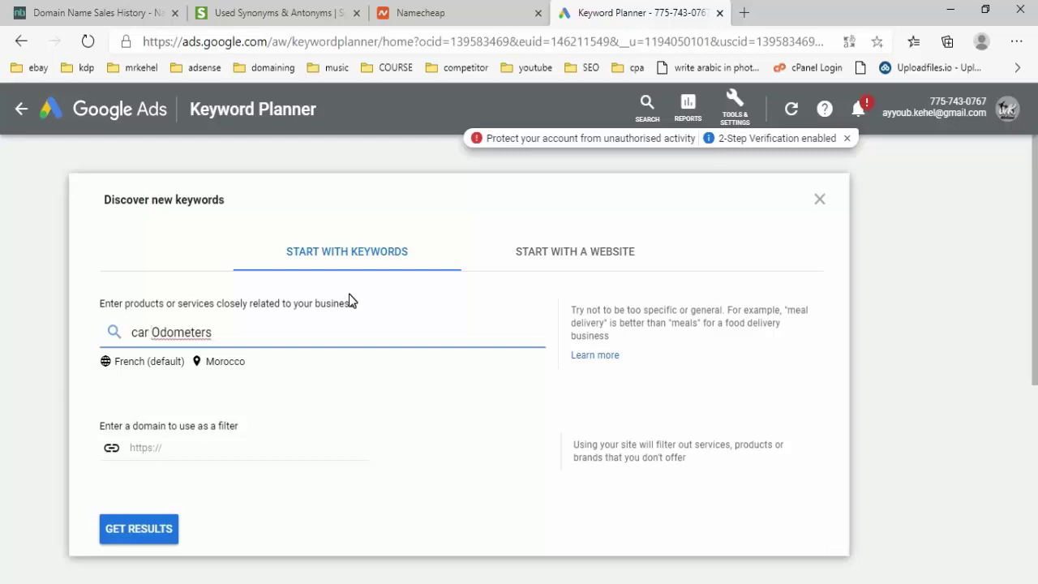
- Remove Morocco to target all locations, set language to English, and get keyword ideas
left_click(212, 363)
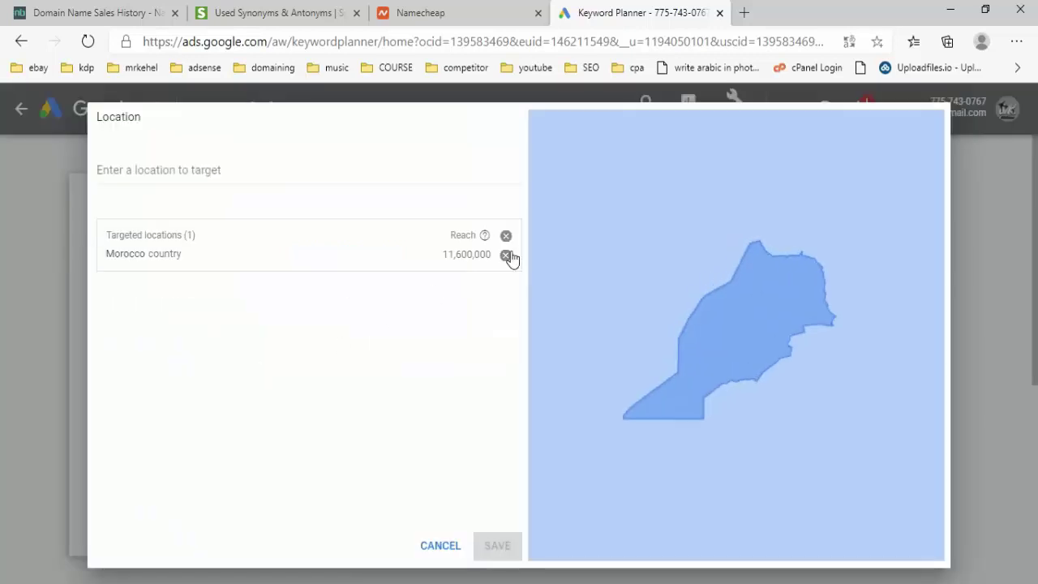
left_click(506, 254)
left_click(497, 545)
left_click(150, 362)
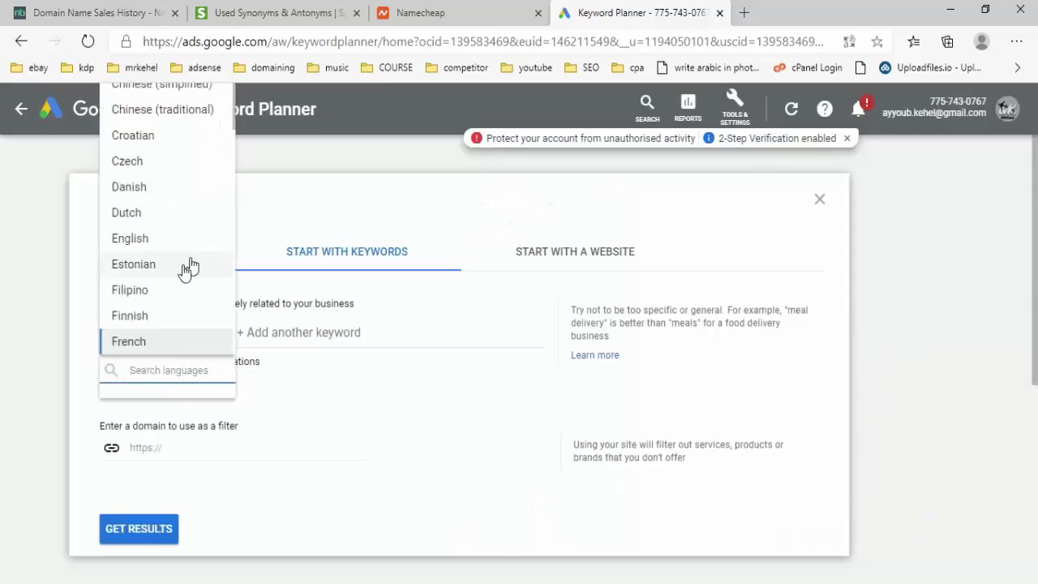
left_click(138, 239)
left_click(143, 531)
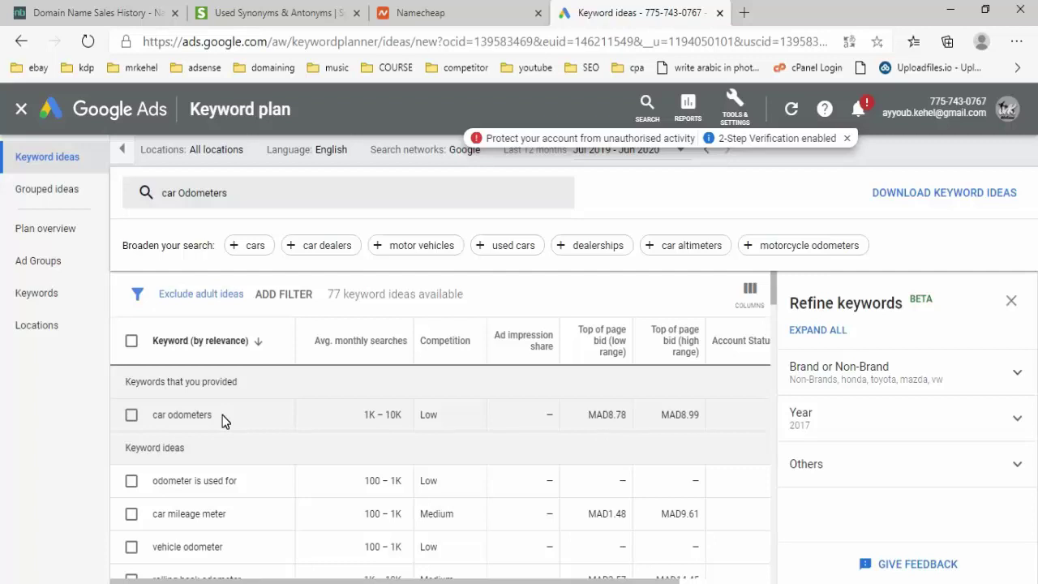
- Open web.archive.org in a new browser tab
key("ctrl+t")
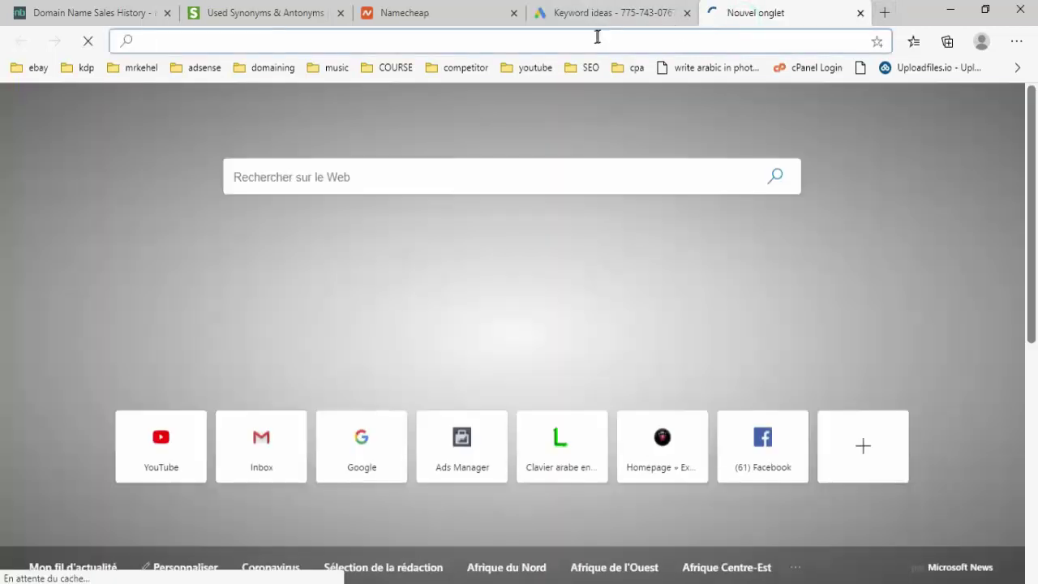
right_click(597, 37)
left_click(666, 213)
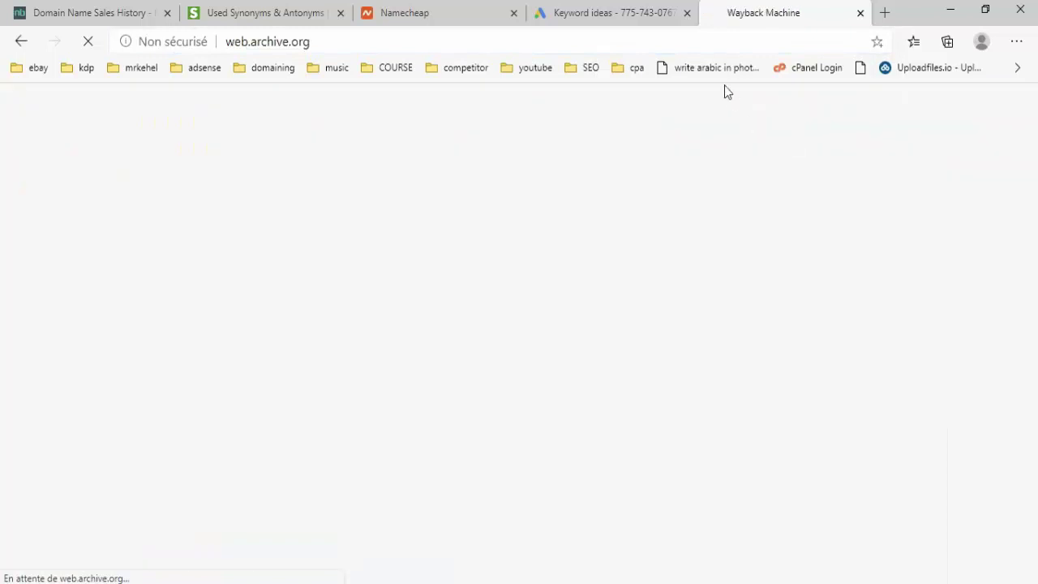
- Check carOdometers .com in the Domain Age Tool, filling in the captcha code
left_click(617, 12)
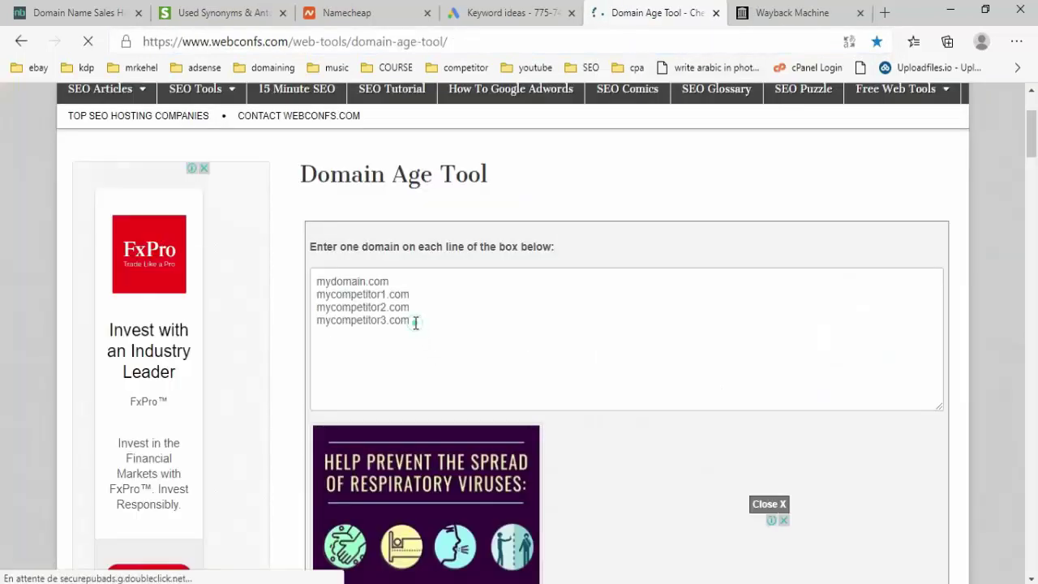
left_click_drag(412, 321, 309, 271)
right_click(344, 288)
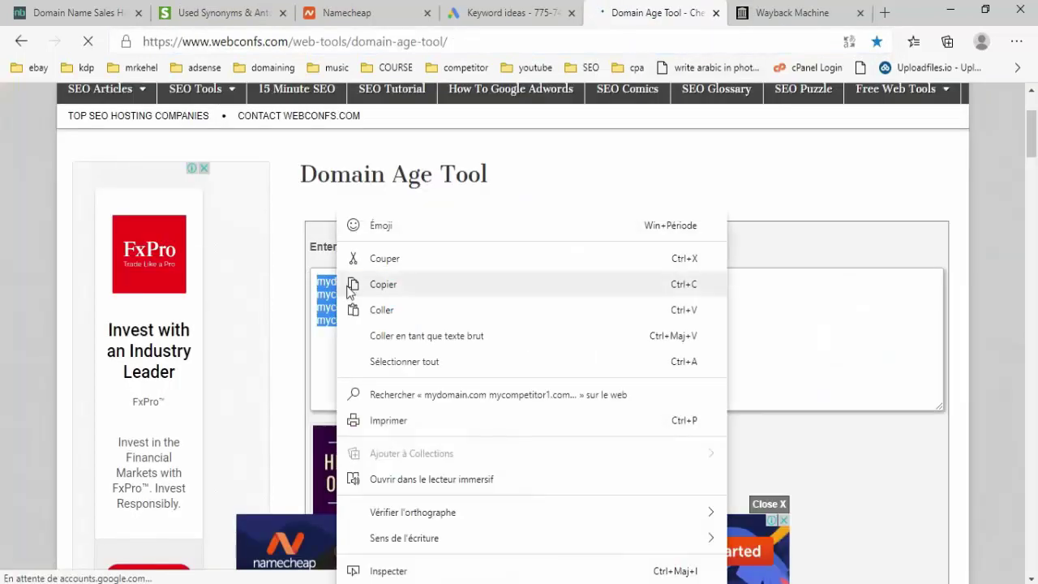
left_click(405, 317)
scroll(529, 326, "down", 4)
left_click(393, 279)
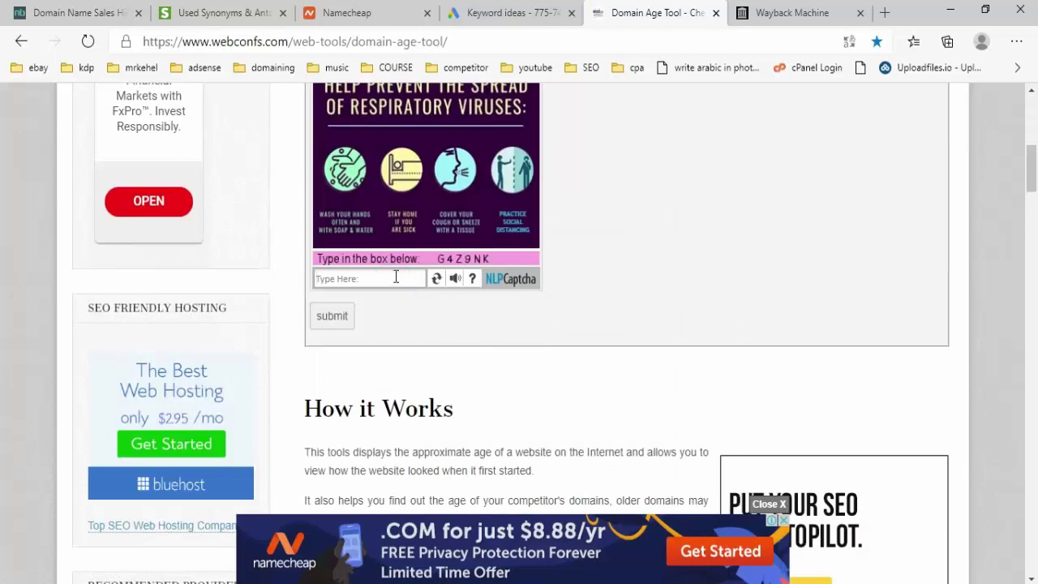
type("G4Z9NK")
left_click(341, 314)
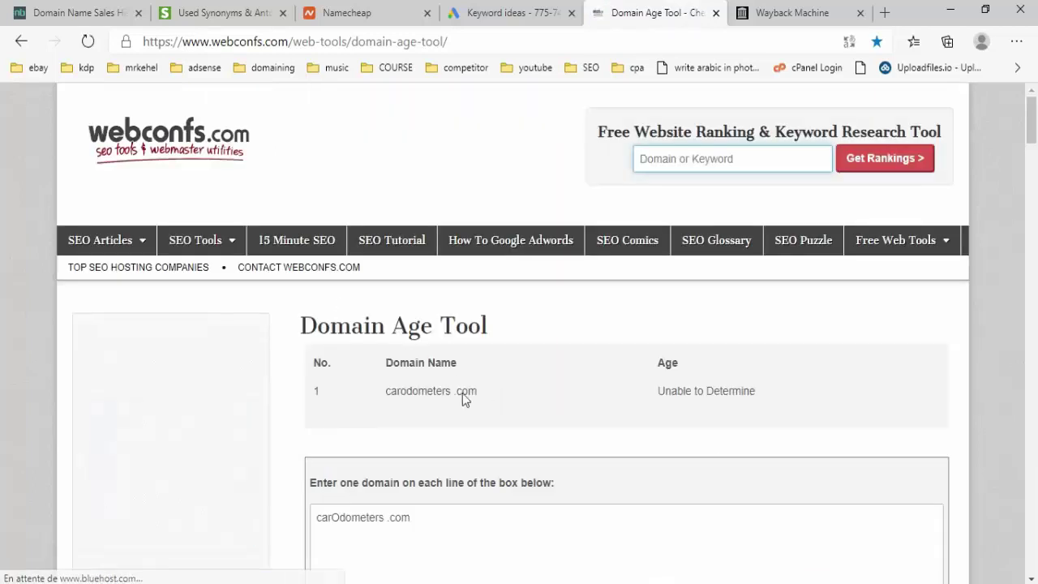
- Copy the carodometers .com result, which reads 'Unable to Determine'
triple_click(389, 391)
right_click(408, 387)
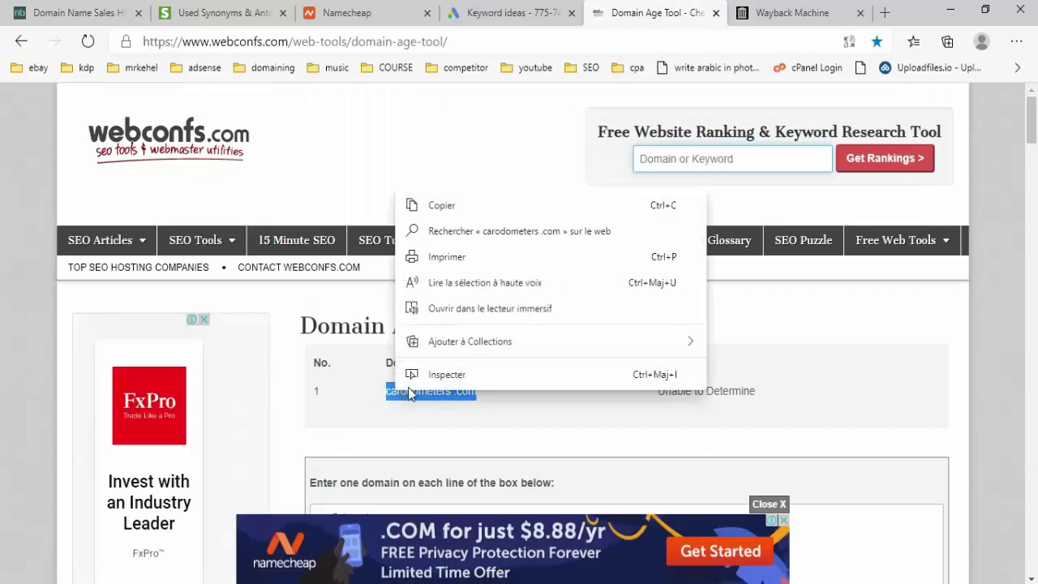
left_click(442, 207)
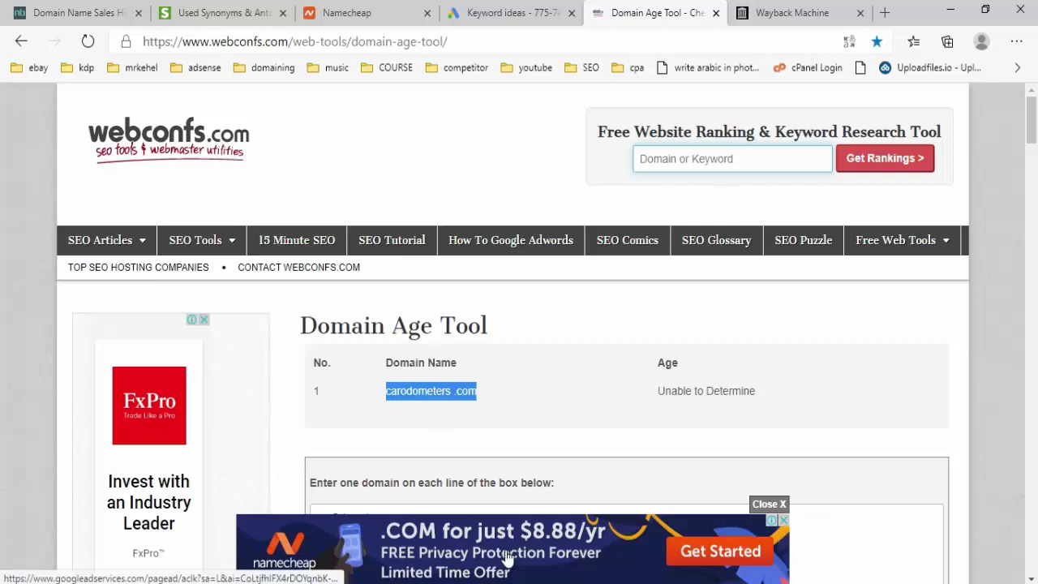
left_click(510, 13)
key("alt+Tab")
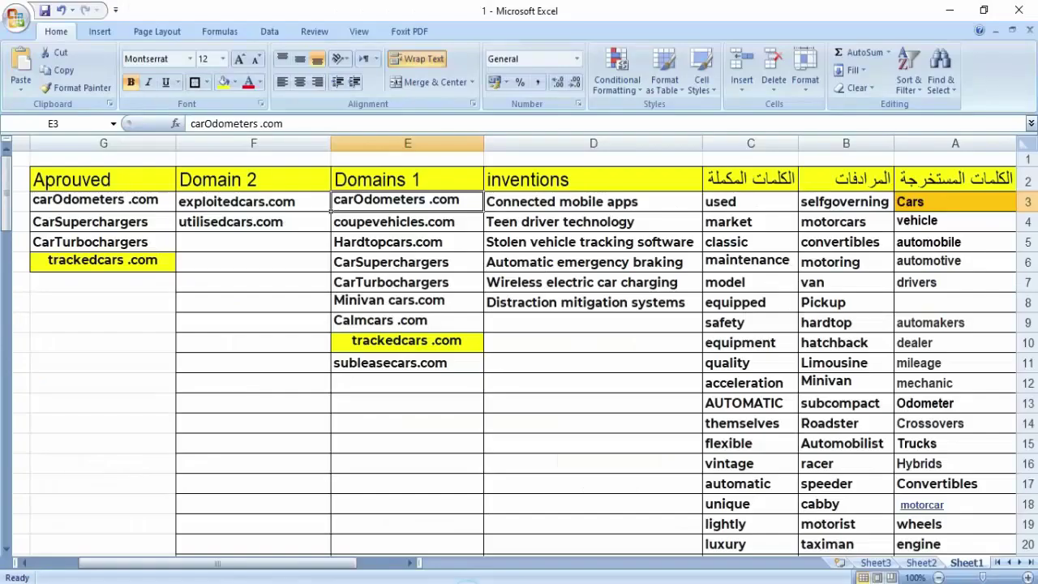
left_click(106, 201)
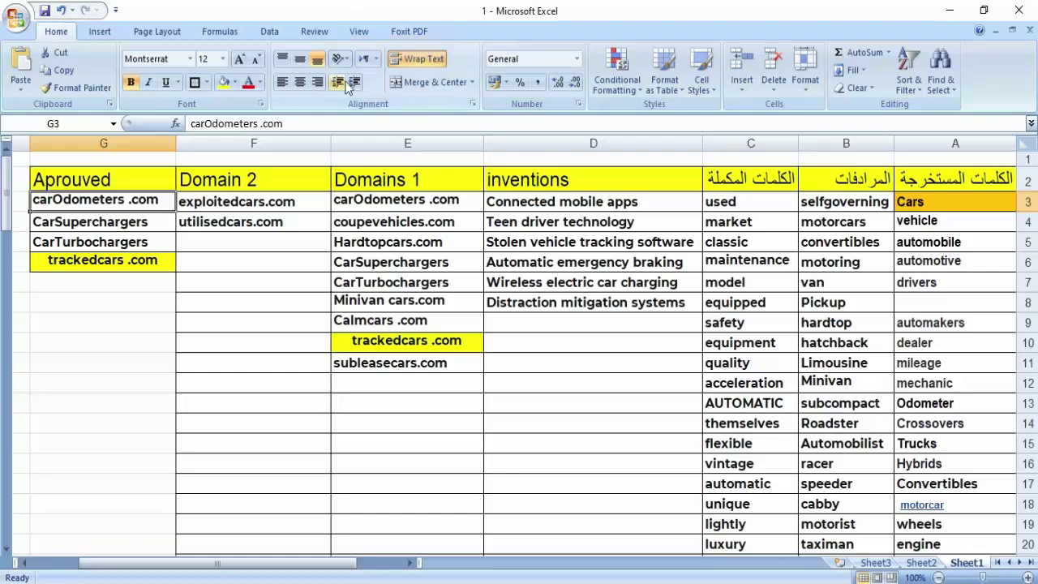
- Replace the Calm cars keyword with Minivan cars (without .com) and get keyword ideas
left_click(375, 220)
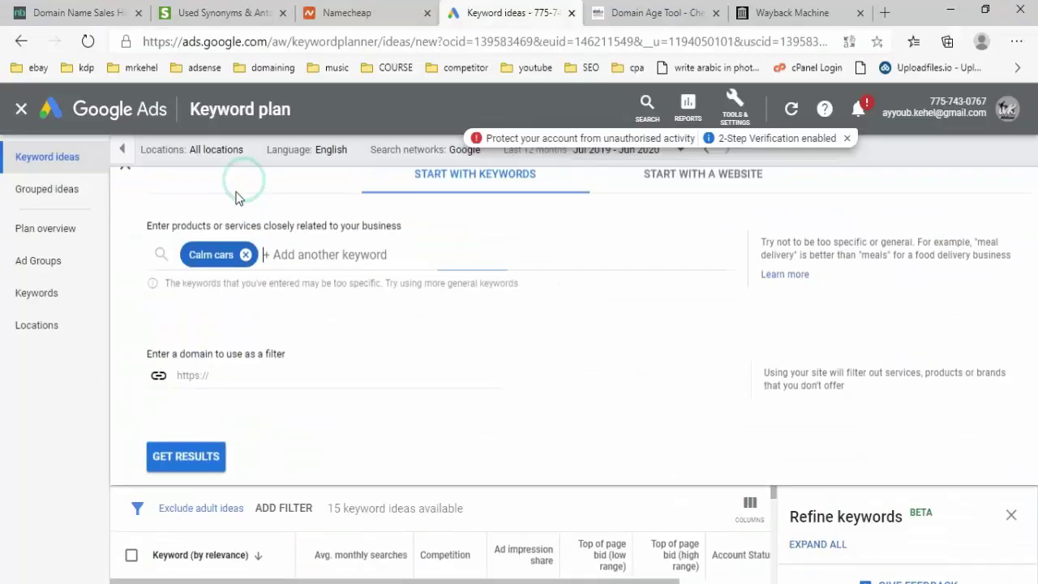
double_click(227, 273)
triple_click(225, 273)
right_click(225, 273)
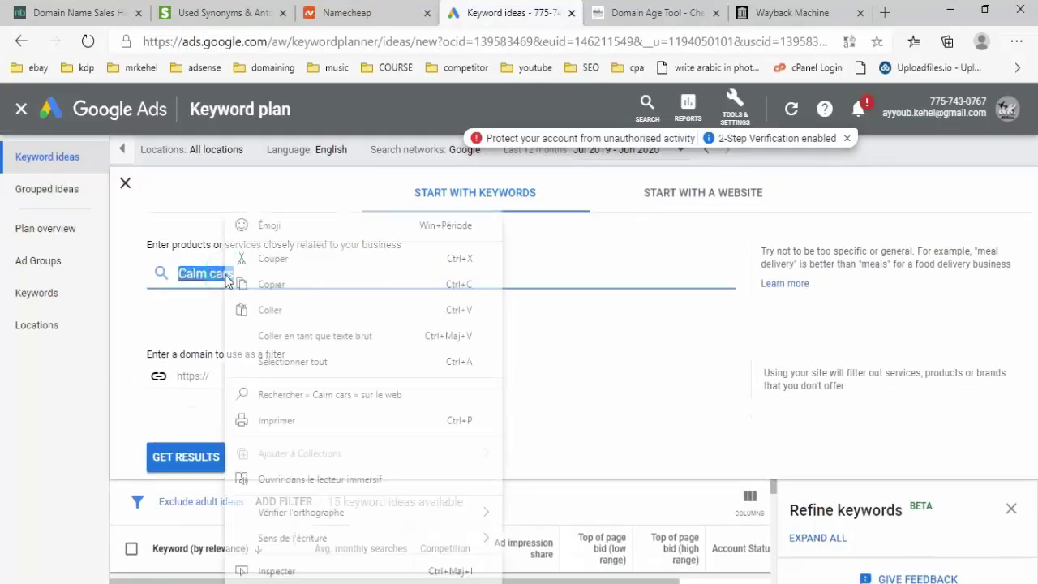
left_click(280, 336)
left_click_drag(251, 274, 420, 261)
key("BackSpace")
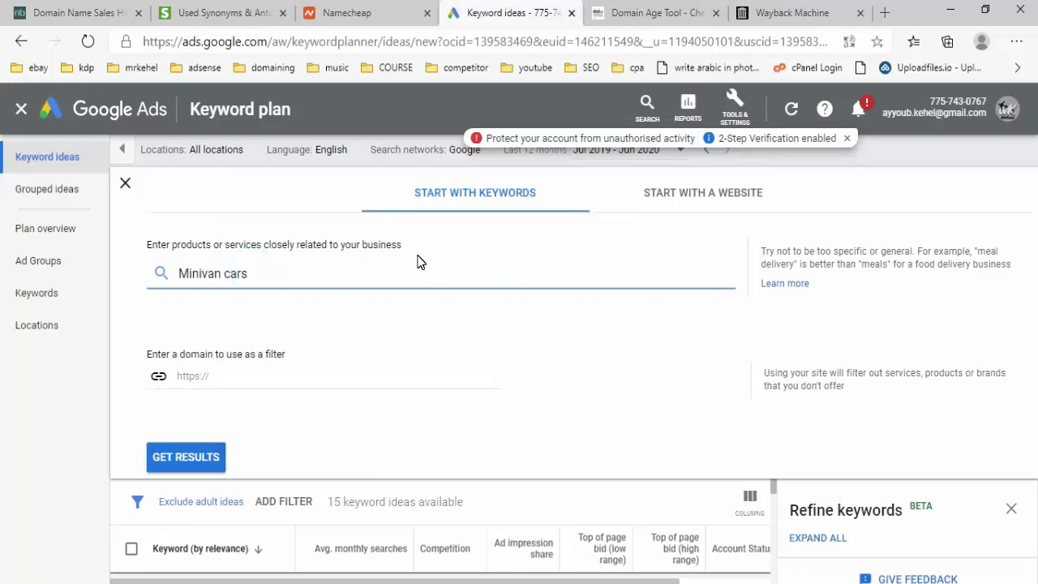
left_click(170, 456)
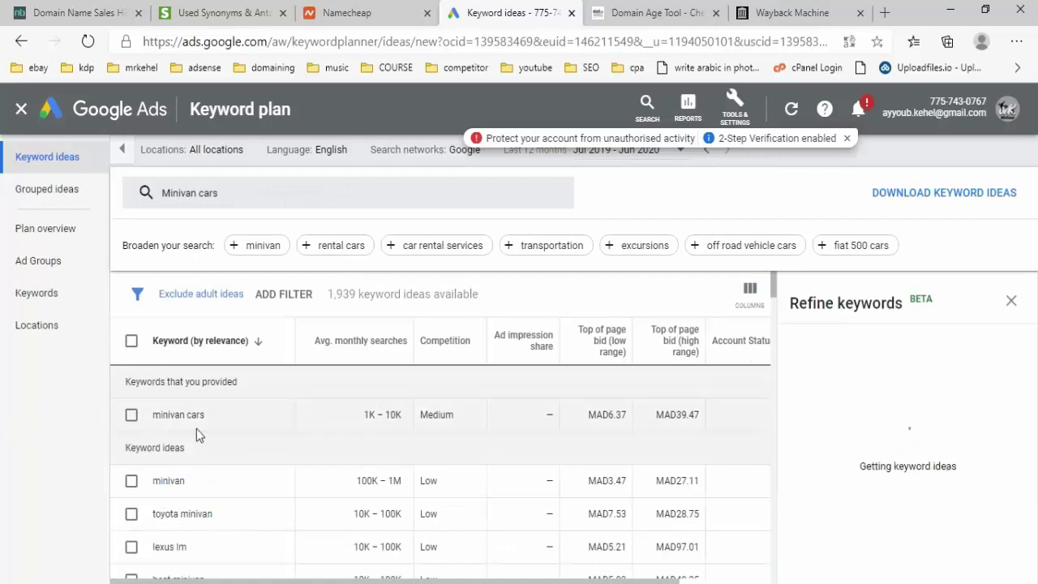
left_click(640, 13)
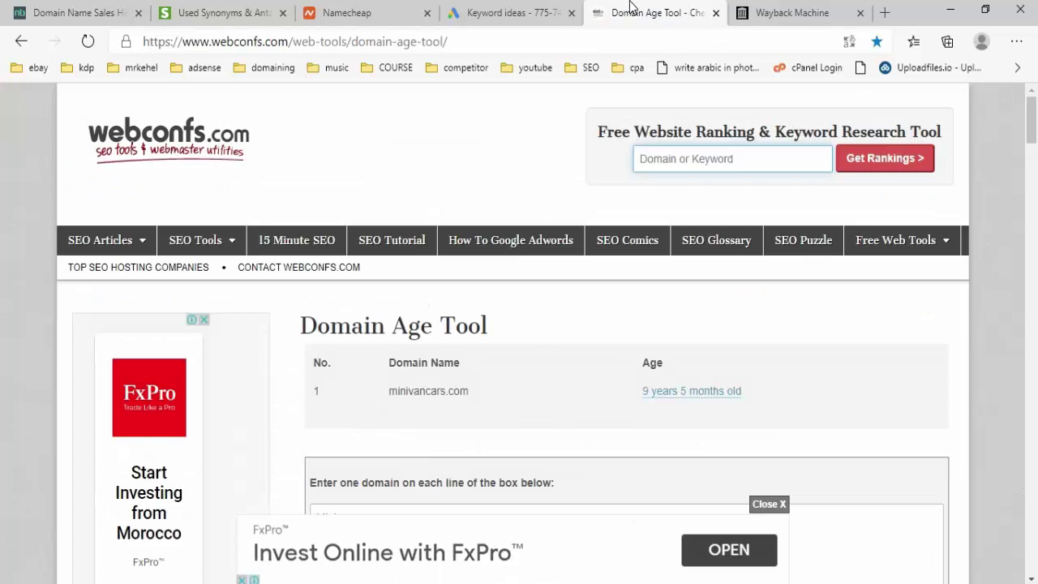
- Read minivancars.com's age of 9 years 5 months, then paste Minivan cars.com into the Wayback search
scroll(533, 174, "down", 3)
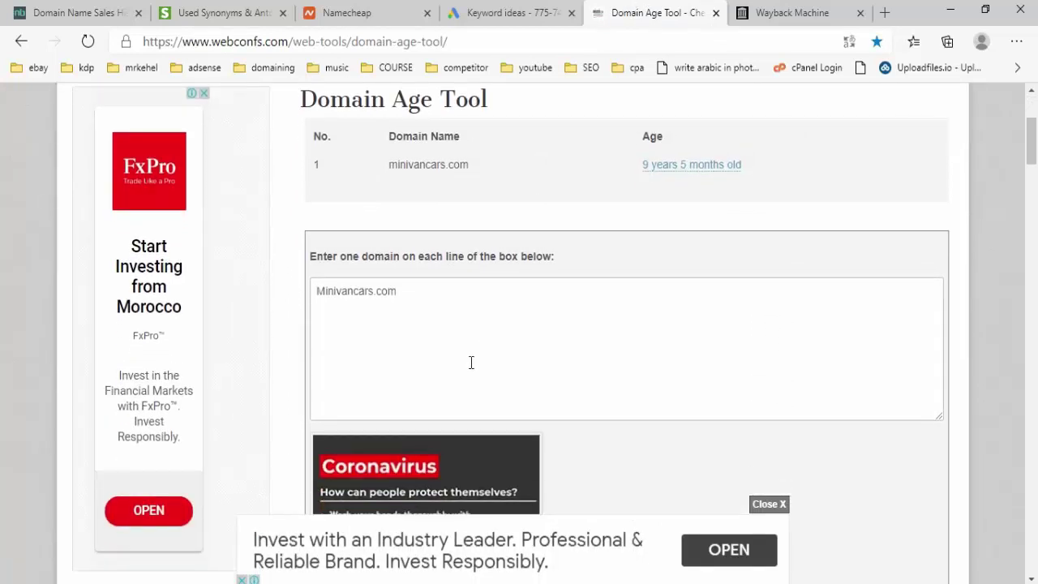
scroll(471, 355, "up", 3)
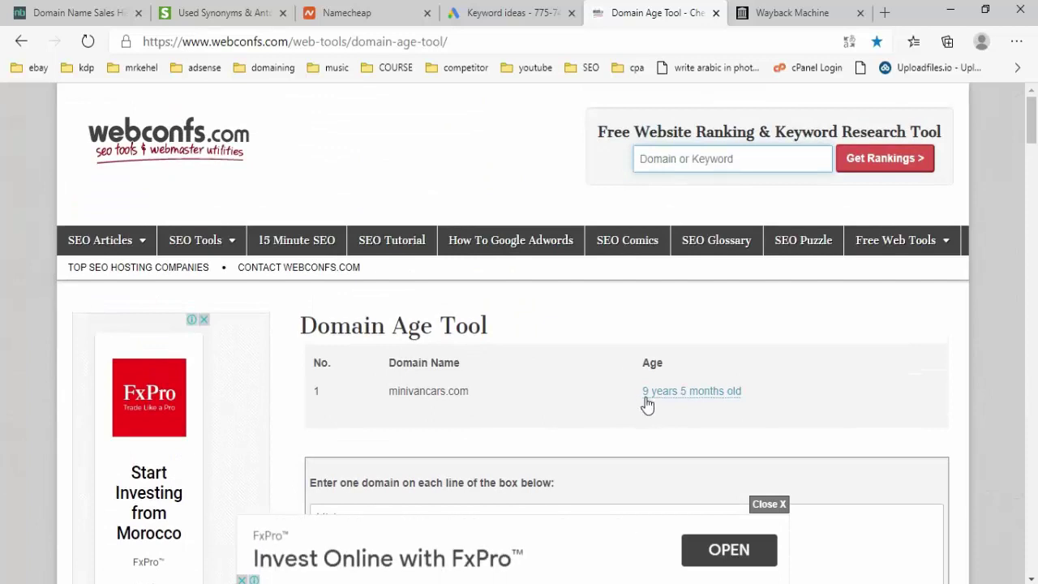
left_click(788, 18)
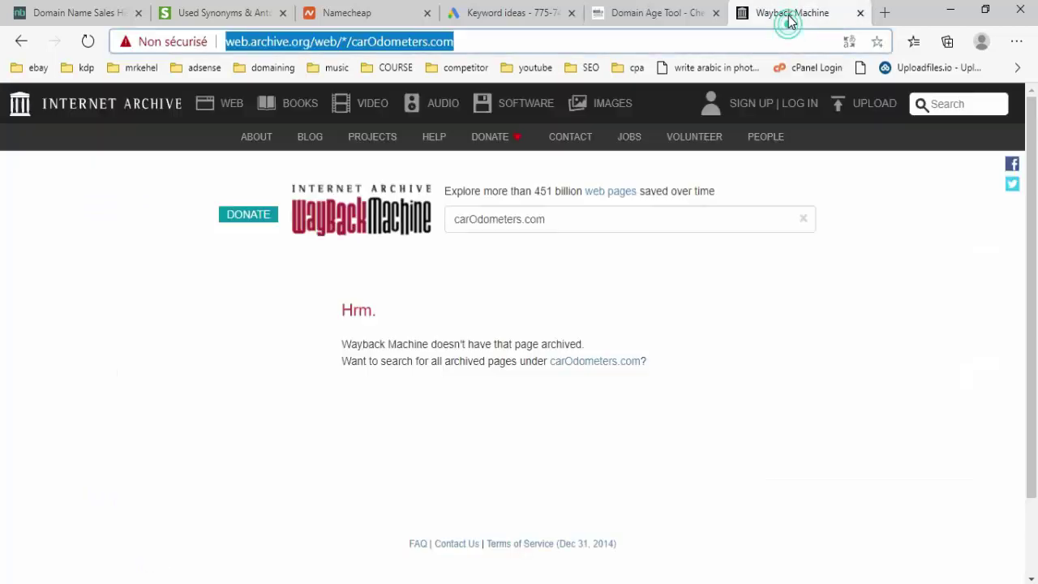
left_click(512, 225)
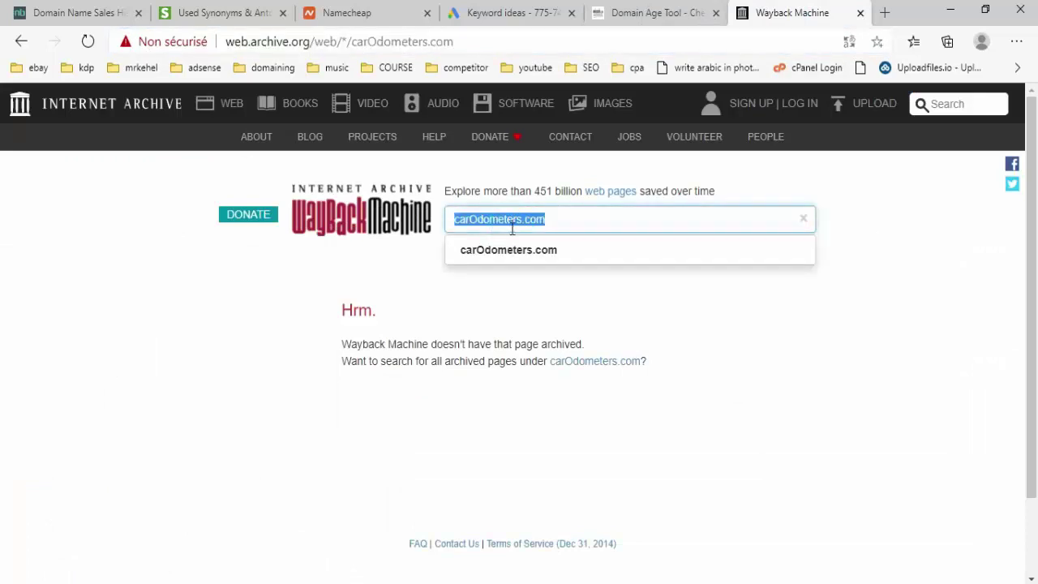
right_click(513, 229)
left_click(583, 328)
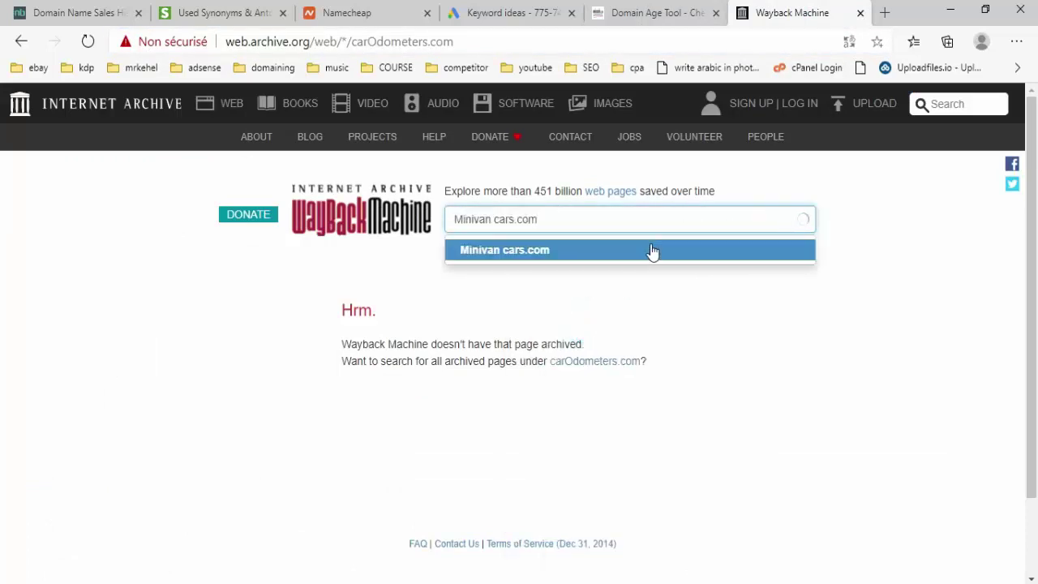
- Search the Wayback Machine for Minivancars.com with the space removed
left_click(653, 250)
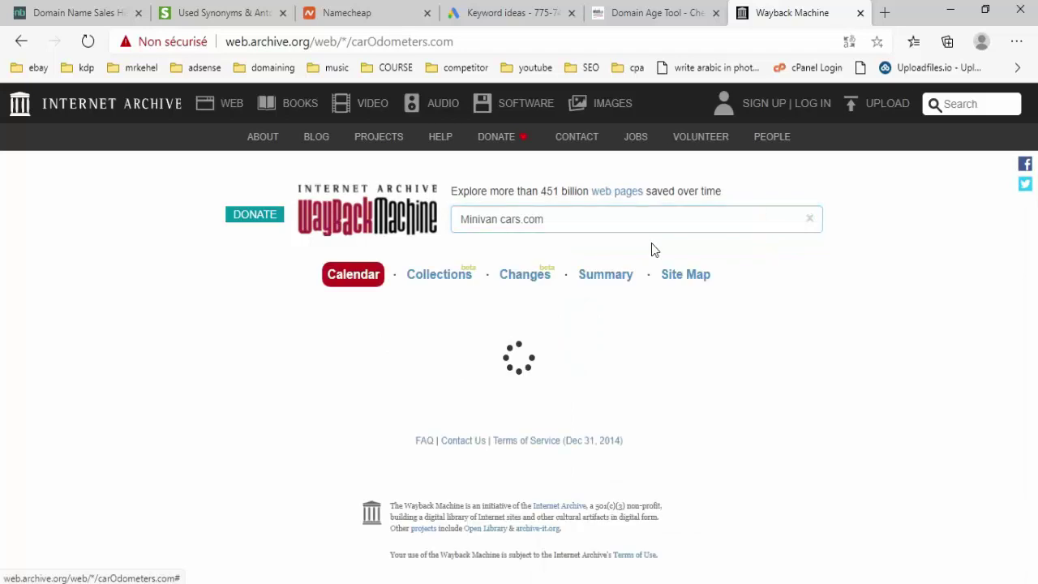
left_click(497, 224)
key("BackSpace")
key("Return")
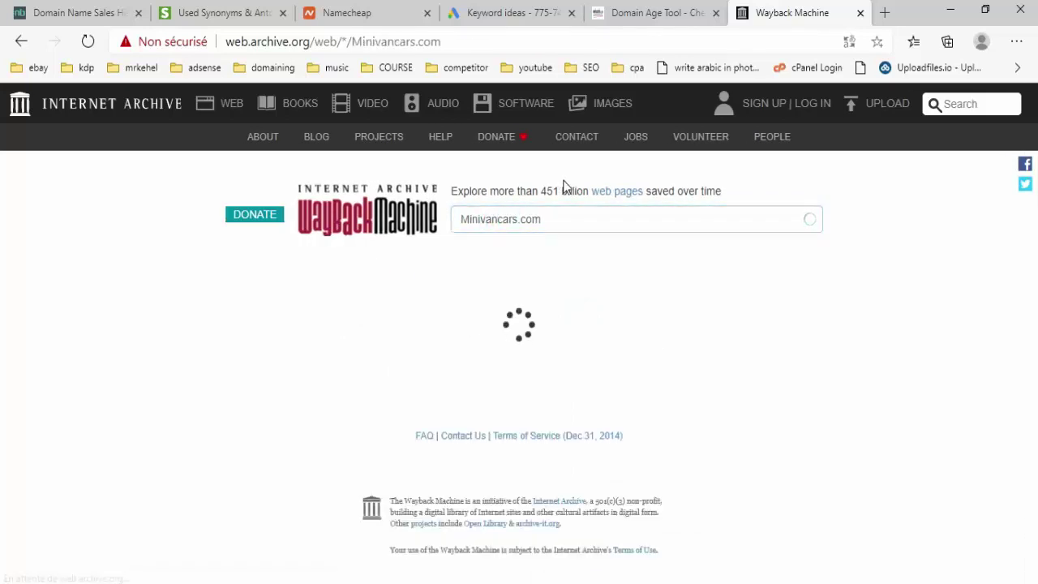
- Open the February 1, 2011 snapshot showing a GoDaddy parked page
left_click(649, 393)
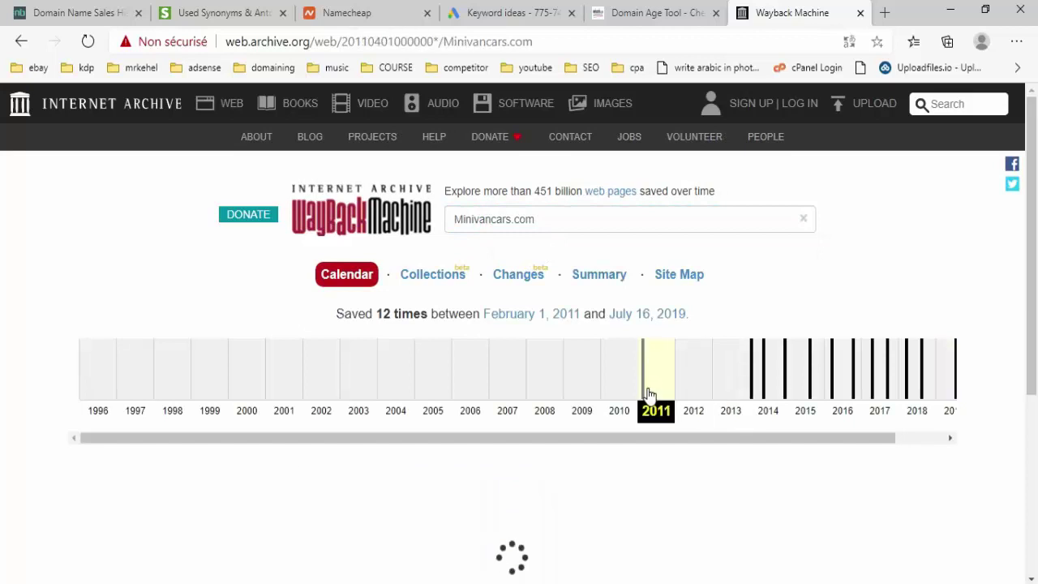
scroll(641, 408, "down", 3)
mouse_move(403, 302)
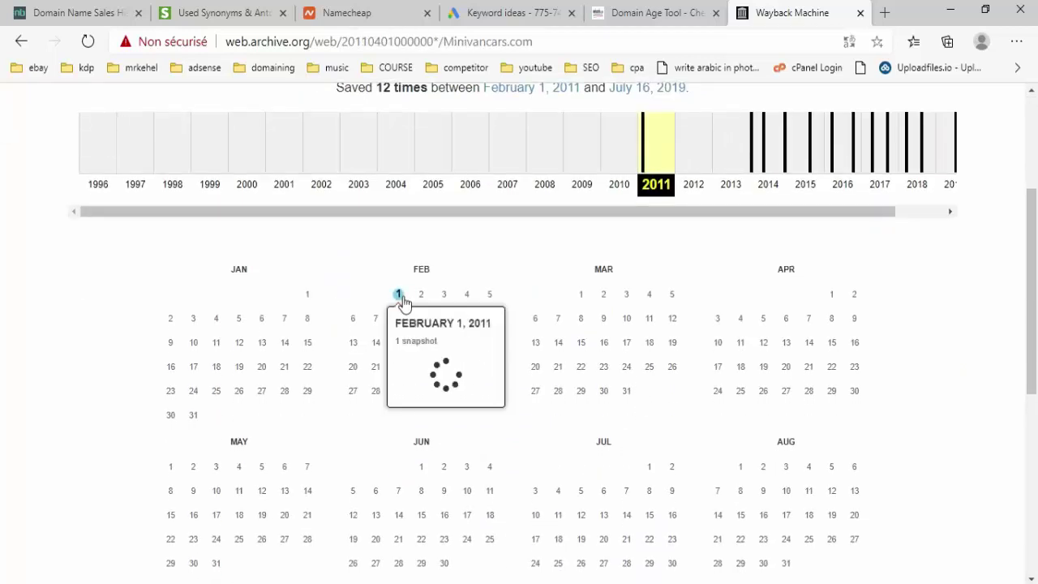
left_click(431, 365)
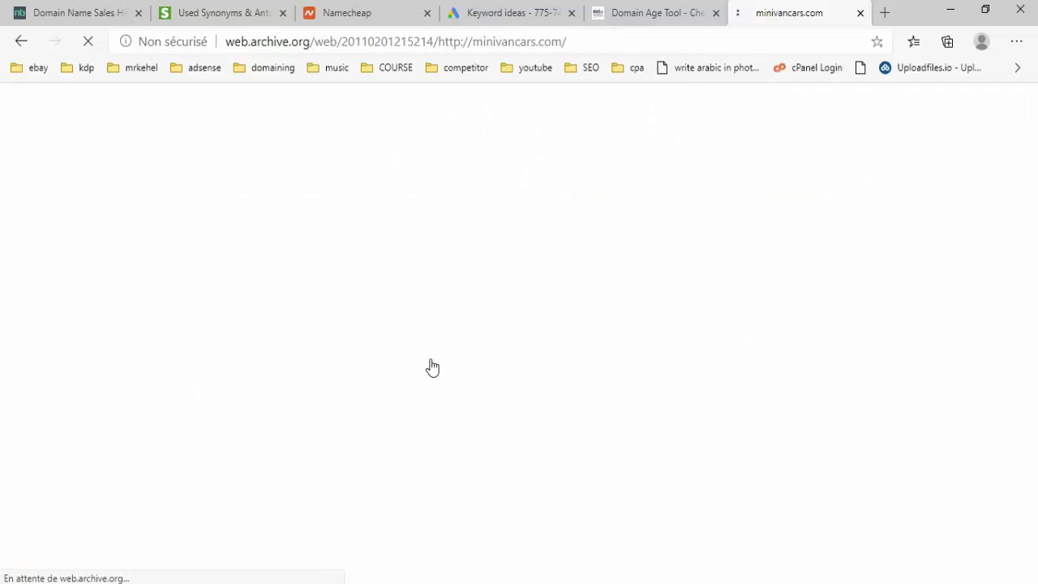
scroll(470, 477, "down", 10)
scroll(471, 477, "up", 4)
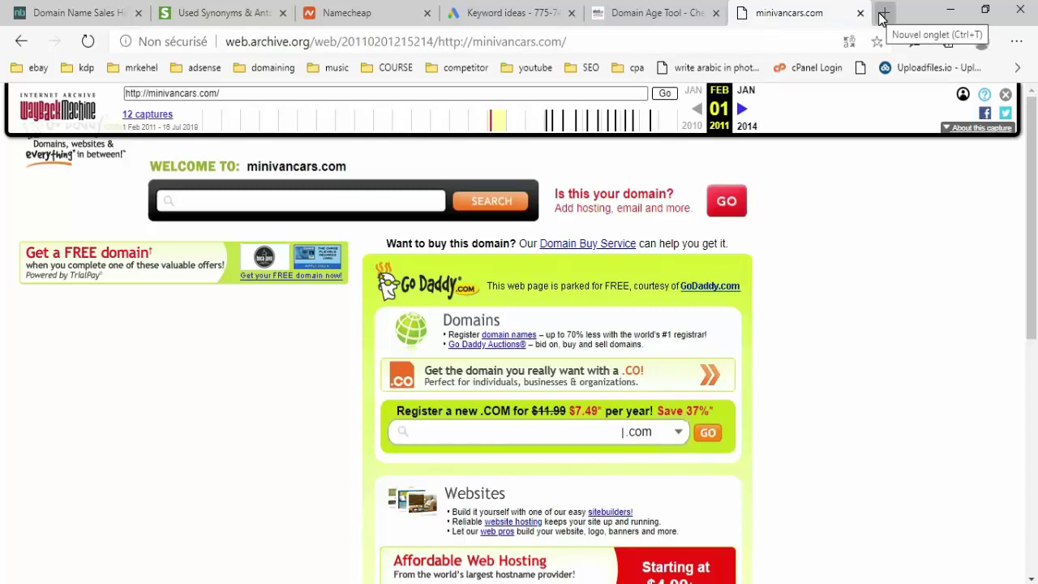
scroll(608, 283, "down", 8)
scroll(628, 316, "up", 8)
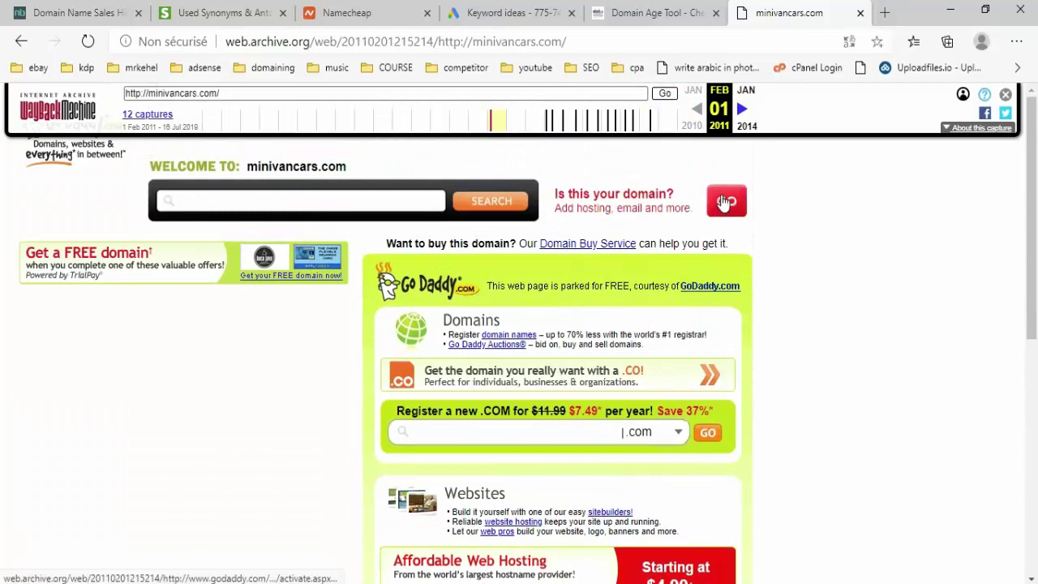
- Open the Ahrefs backlink checker in a new tab
left_click(884, 13)
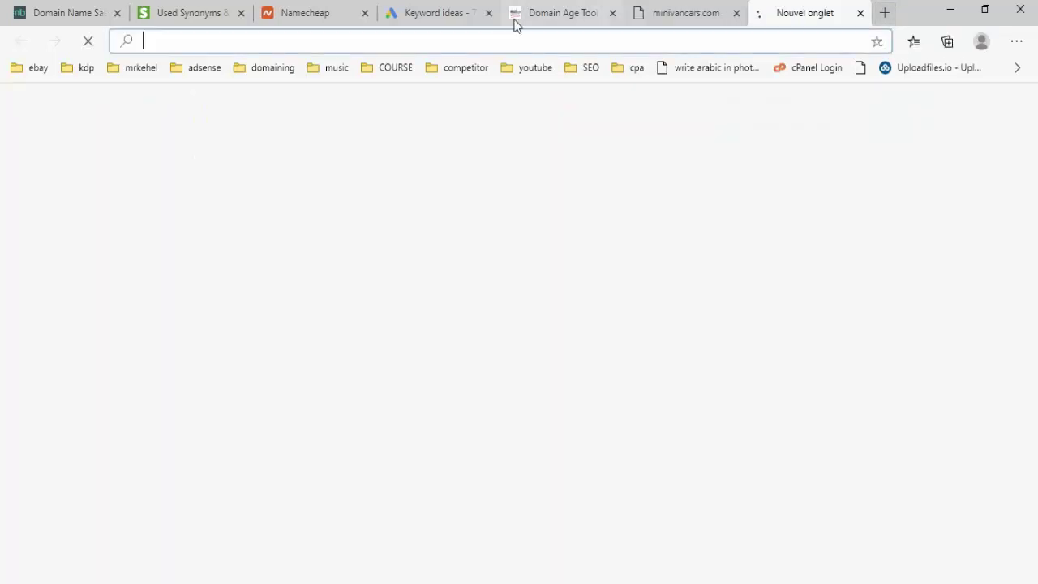
right_click(487, 40)
left_click(581, 230)
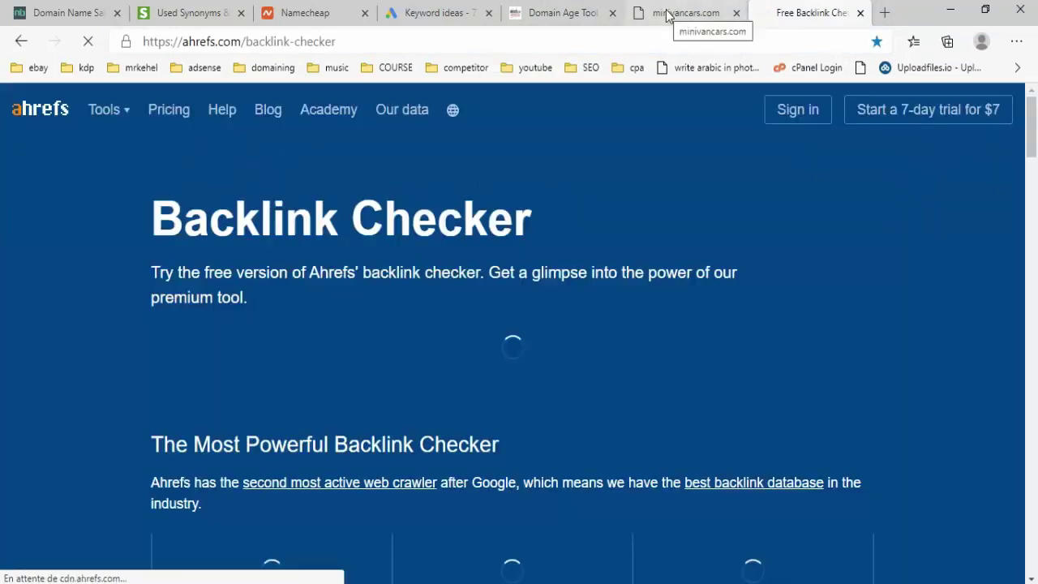
left_click(667, 13)
left_click(809, 13)
- Check Minivan cars.com backlinks: Domain Rating 0, no backlinks or referring domains
left_click(437, 348)
right_click(437, 347)
left_click(497, 386)
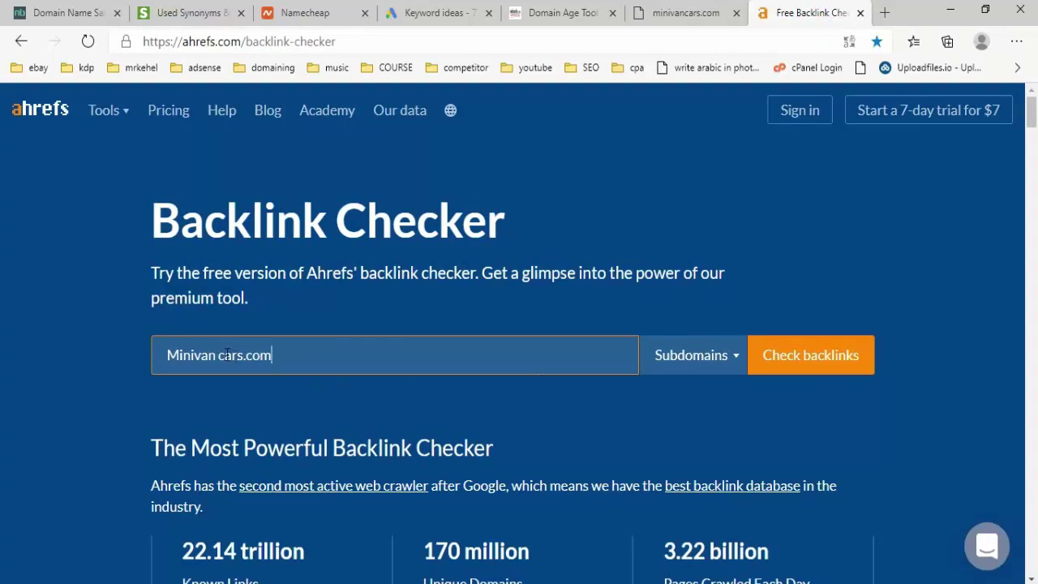
left_click(786, 340)
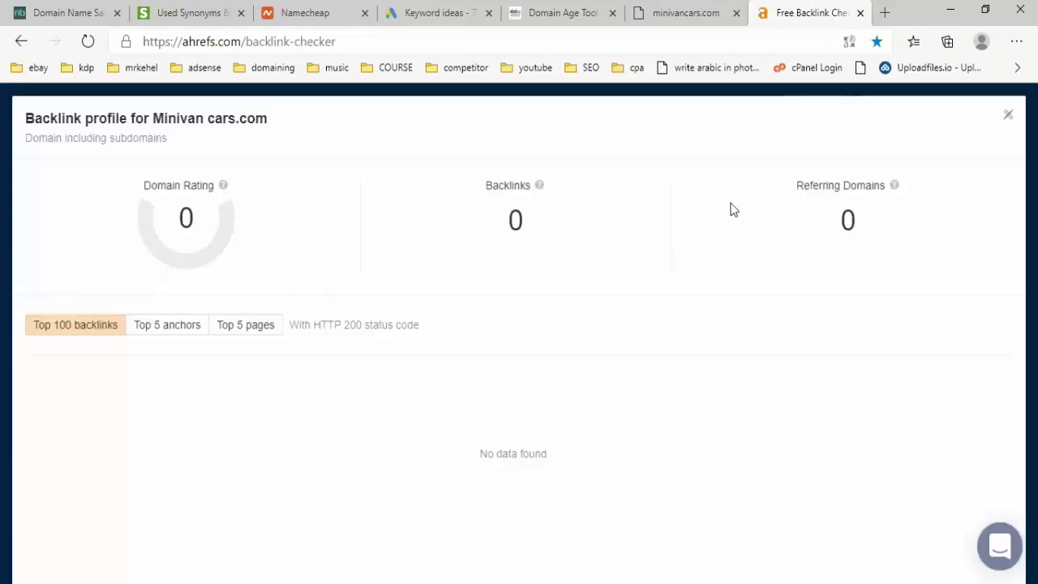
left_click(1008, 115)
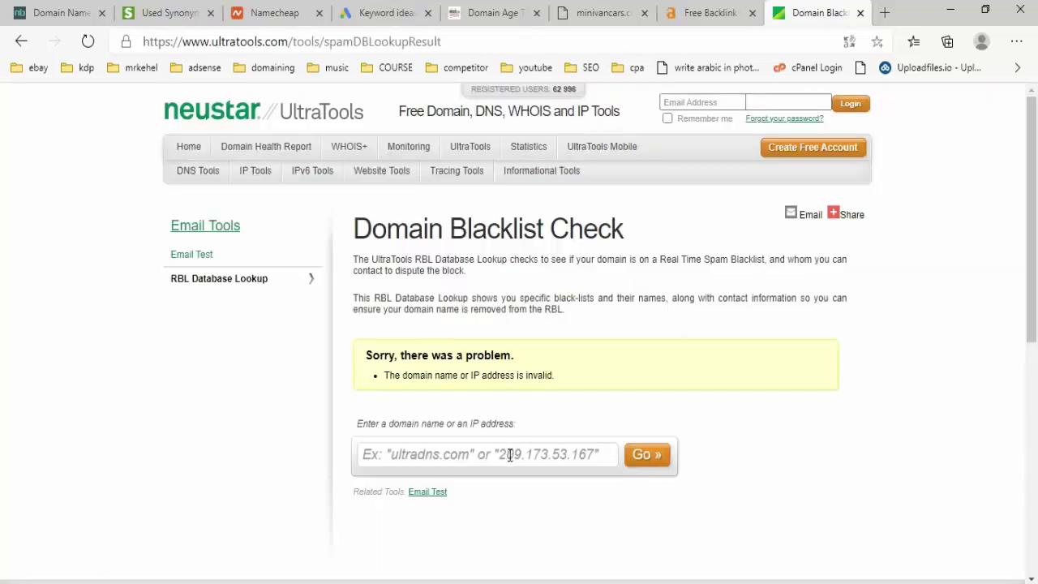
right_click(509, 455)
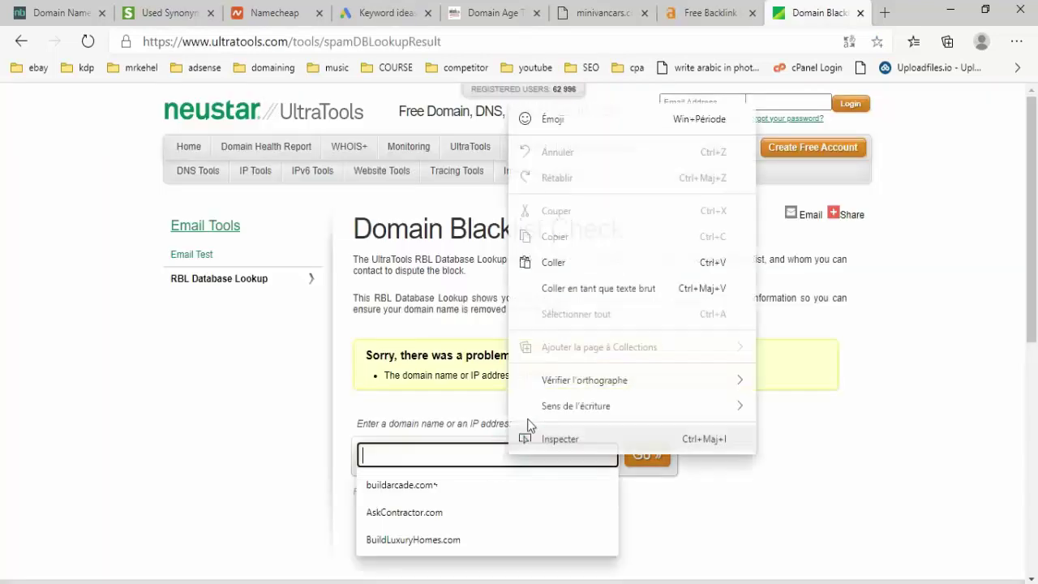
- Run the UltraTools blacklist check on Minivancars.com, which comes back Not Listed
left_click(569, 267)
key("BackSpace")
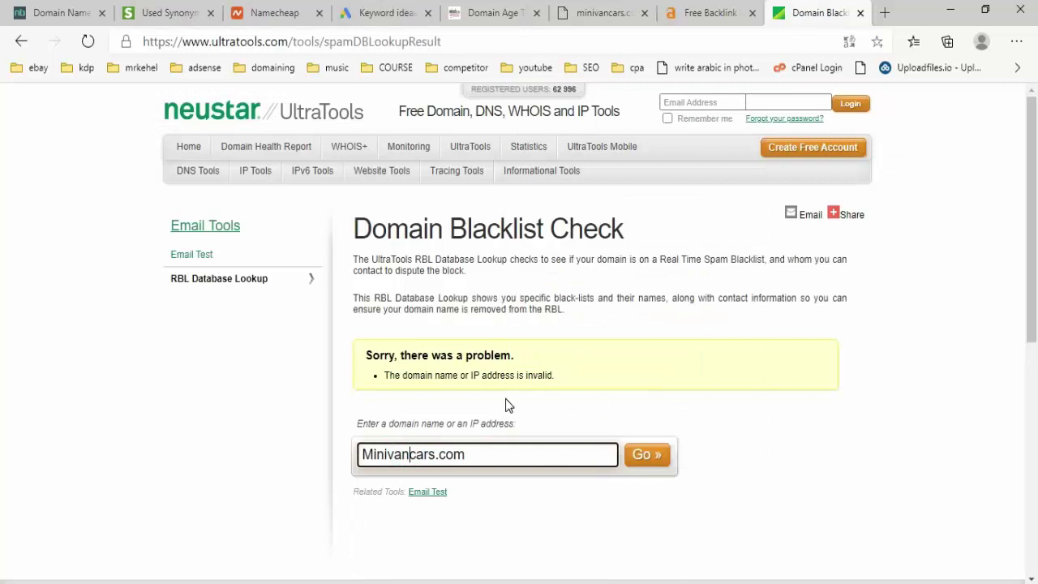
left_click(645, 461)
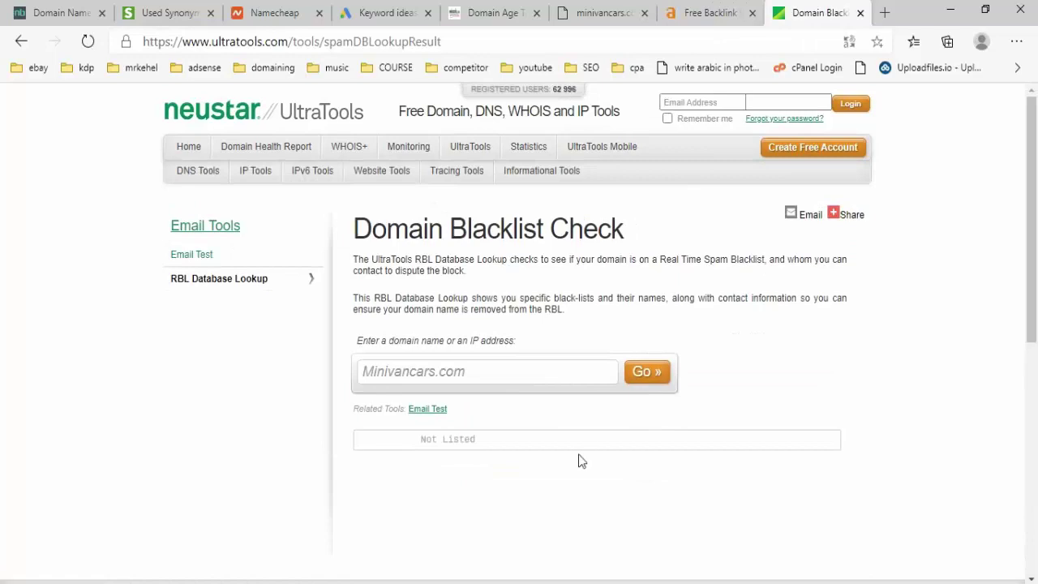
key("alt+Tab")
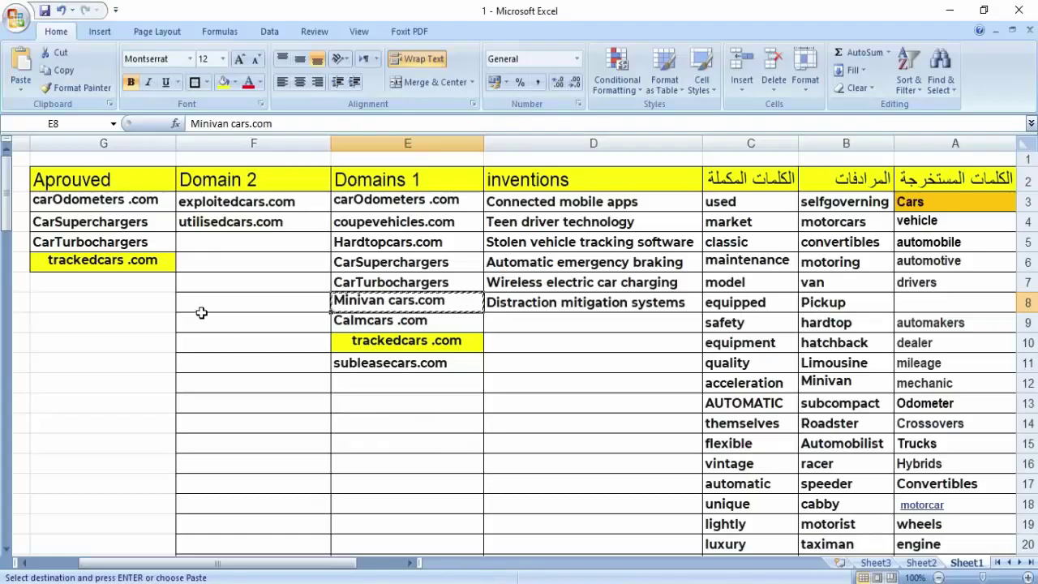
- Paste Minivan cars.com into G7 under Aprouved and review the approved domains
right_click(130, 285)
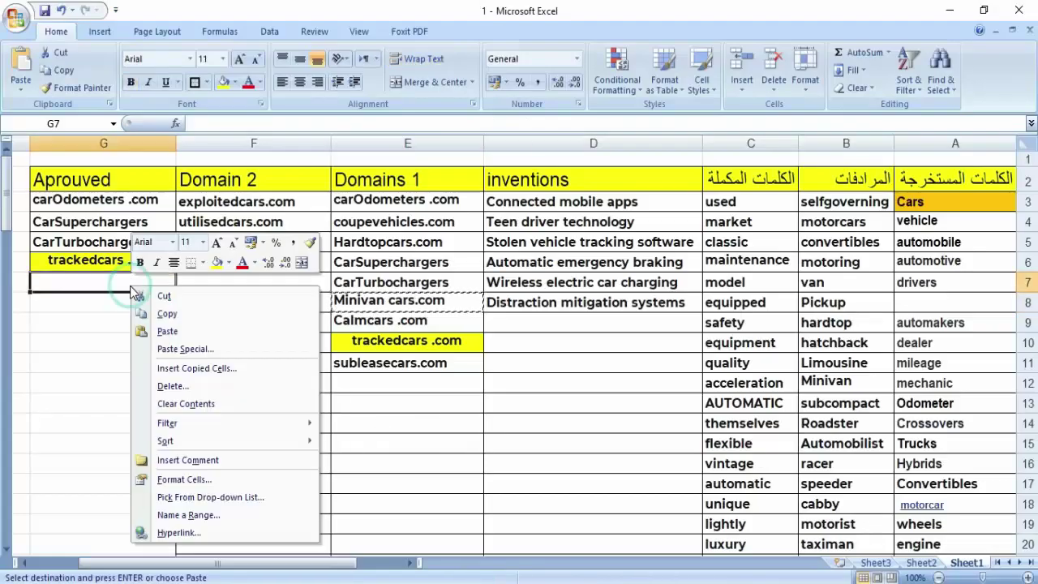
left_click(167, 331)
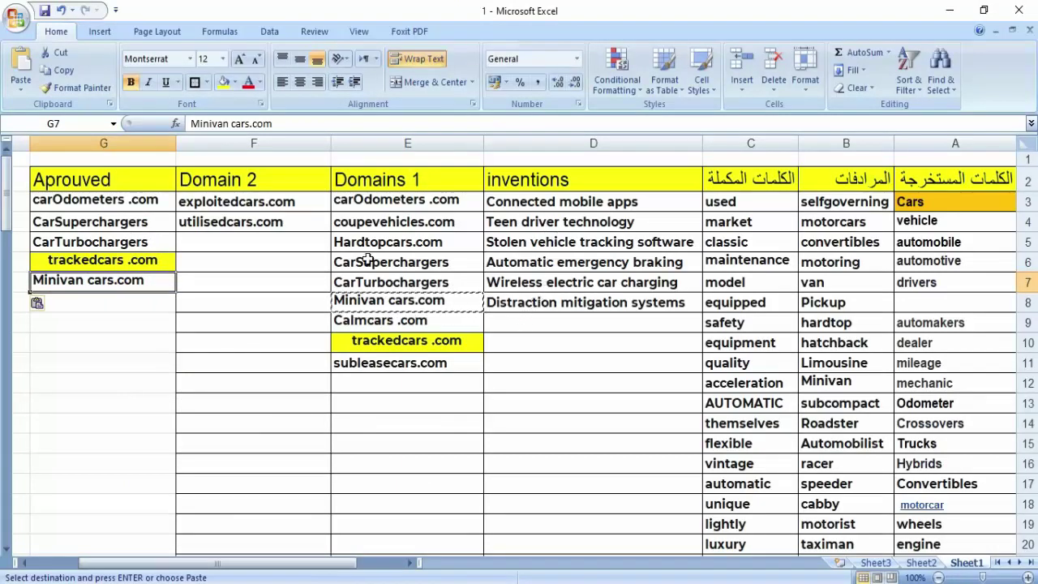
left_click(133, 202)
key("Down")
key("Down")
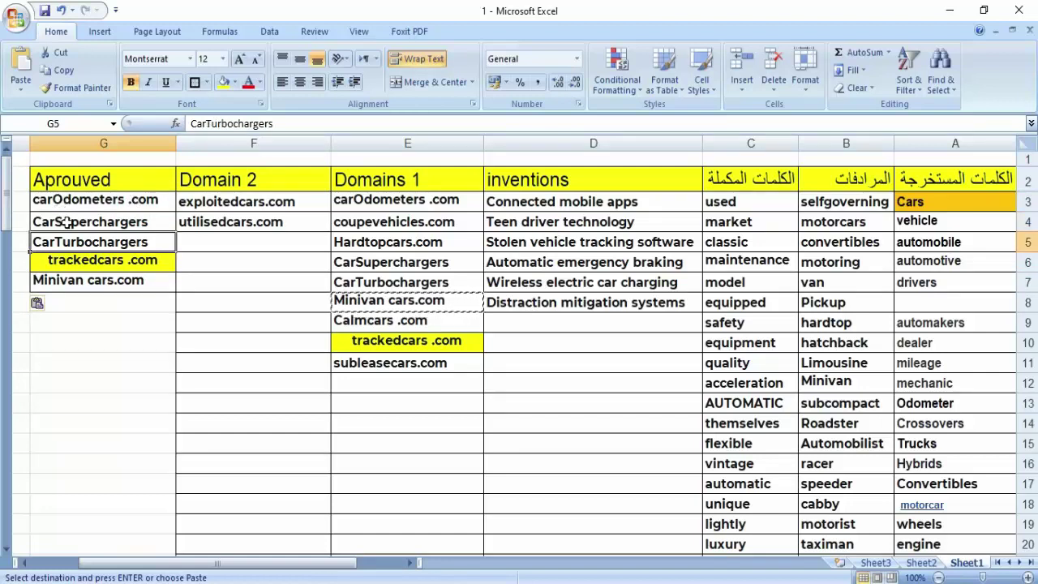
left_click(85, 214)
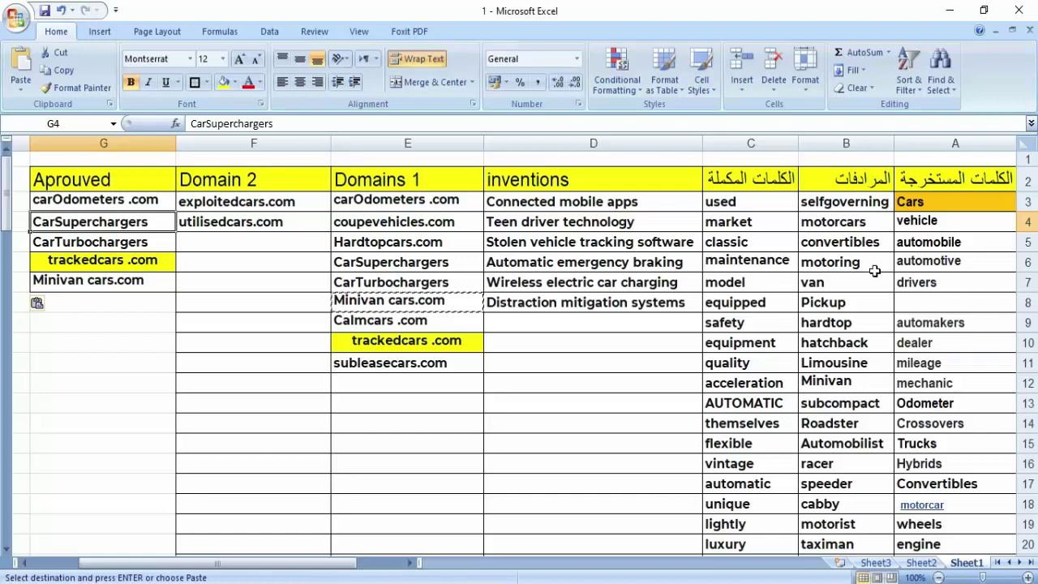
left_click(575, 245)
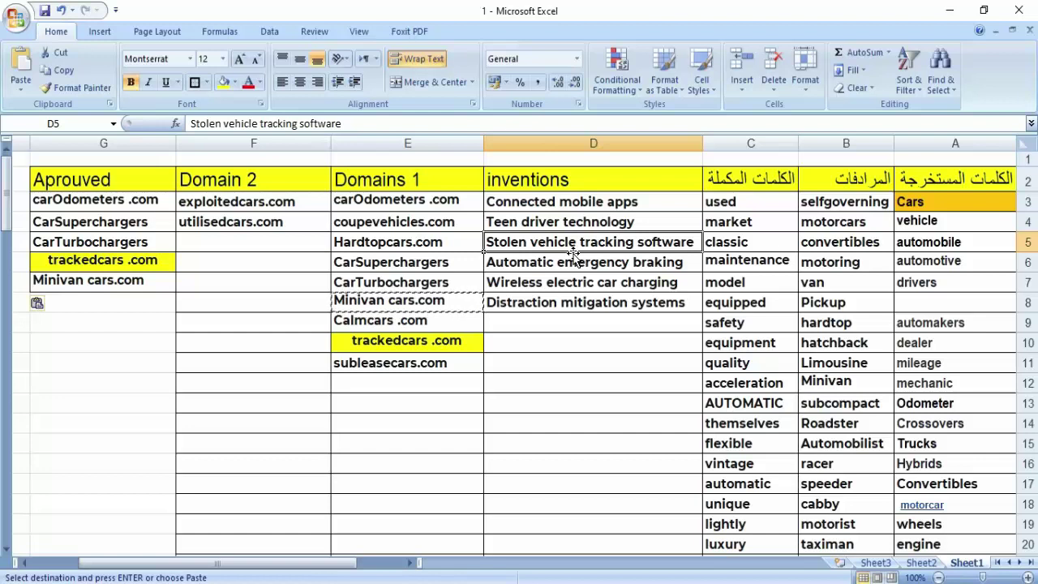
- Select Cars in A3 and scroll through the keyword columns to review them
left_click(975, 200)
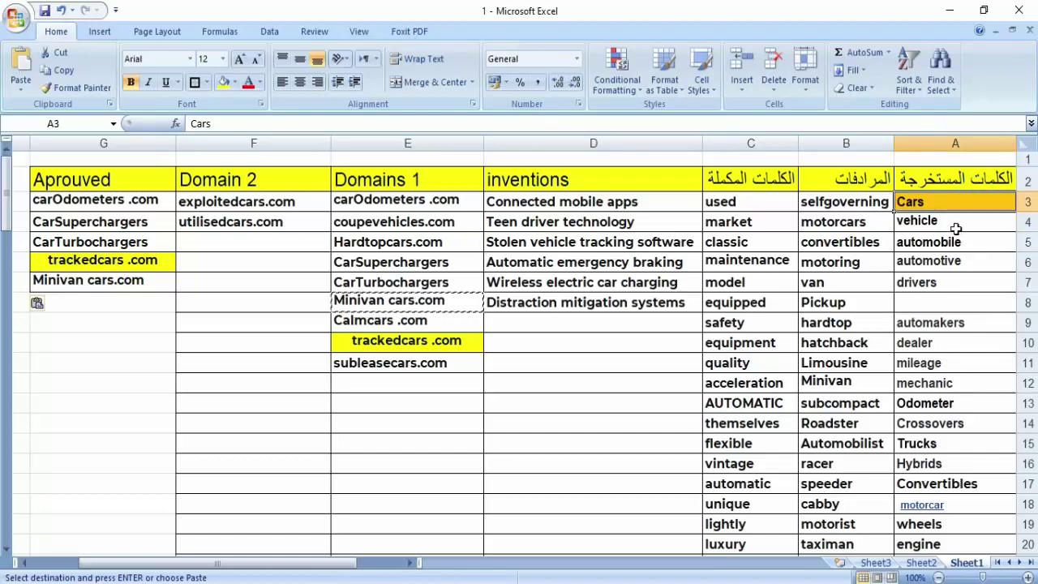
scroll(955, 229, "down", 20)
scroll(956, 231, "up", 2)
scroll(955, 221, "up", 19)
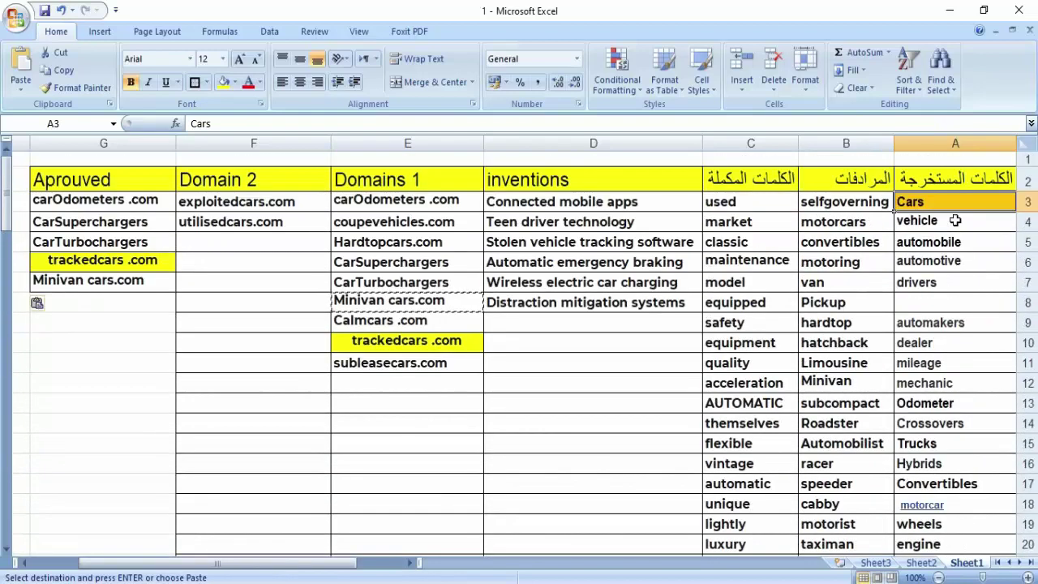
scroll(945, 236, "down", 3)
scroll(945, 238, "up", 3)
scroll(773, 284, "down", 17)
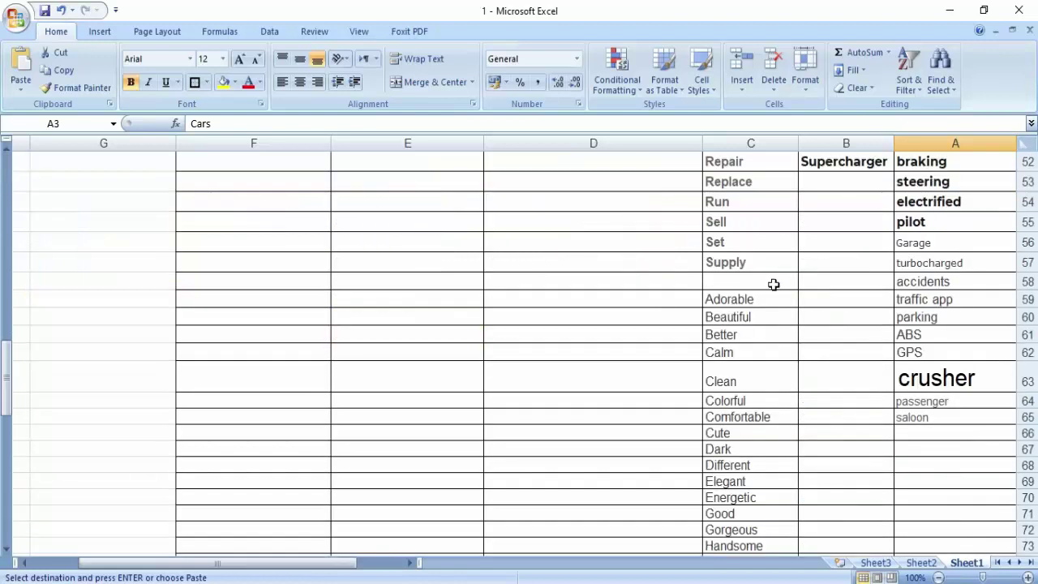
scroll(655, 315, "up", 4)
scroll(655, 315, "up", 13)
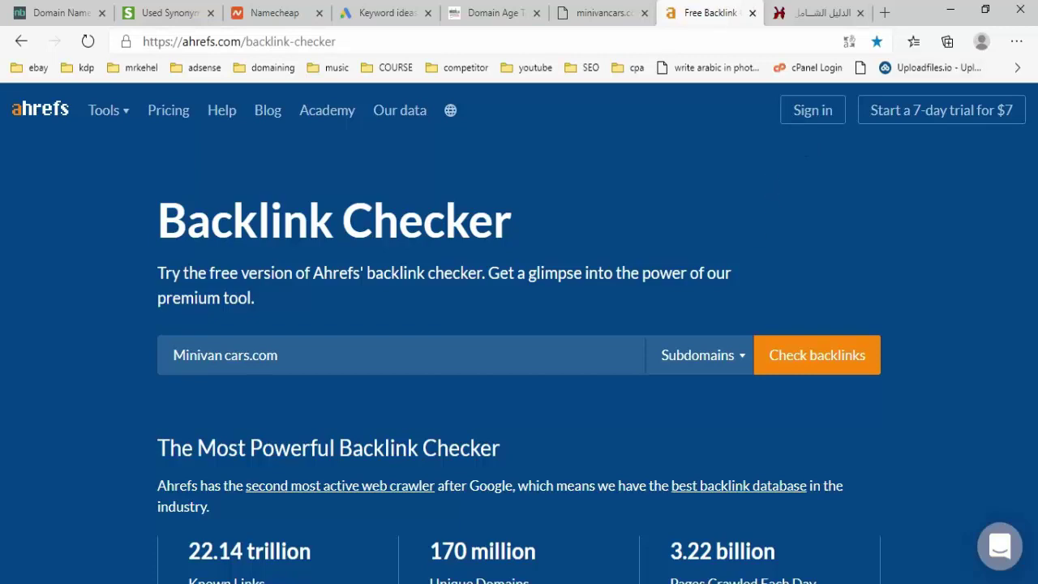
- Bring the spreadsheet back into view, showing columns H and I with the five approved domains ending in Minivan cars.com
key("alt+Tab")
scroll(530, 466, "down", 3)
scroll(510, 483, "up", 3)
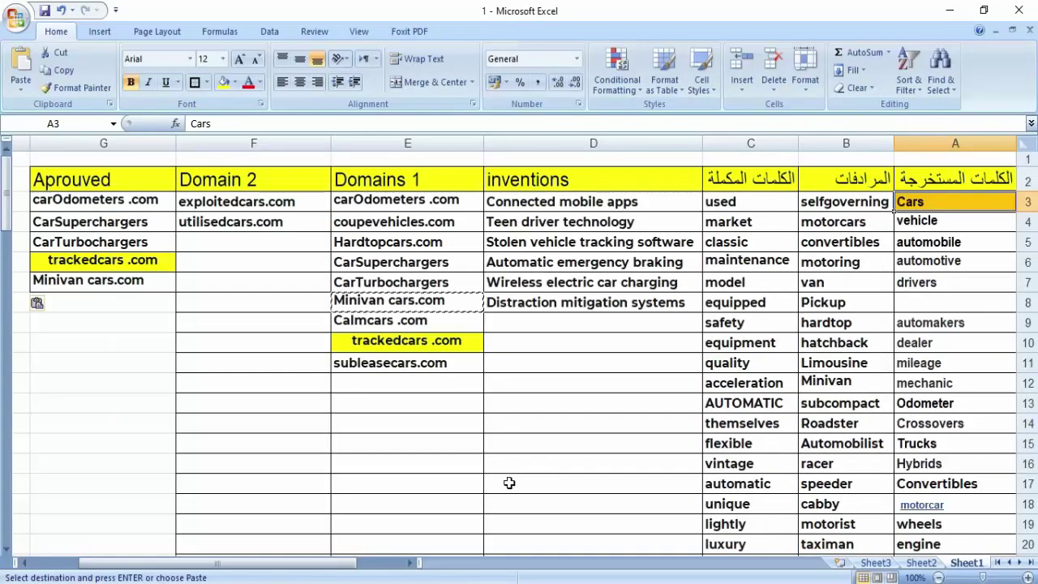
left_click_drag(354, 563, 325, 566)
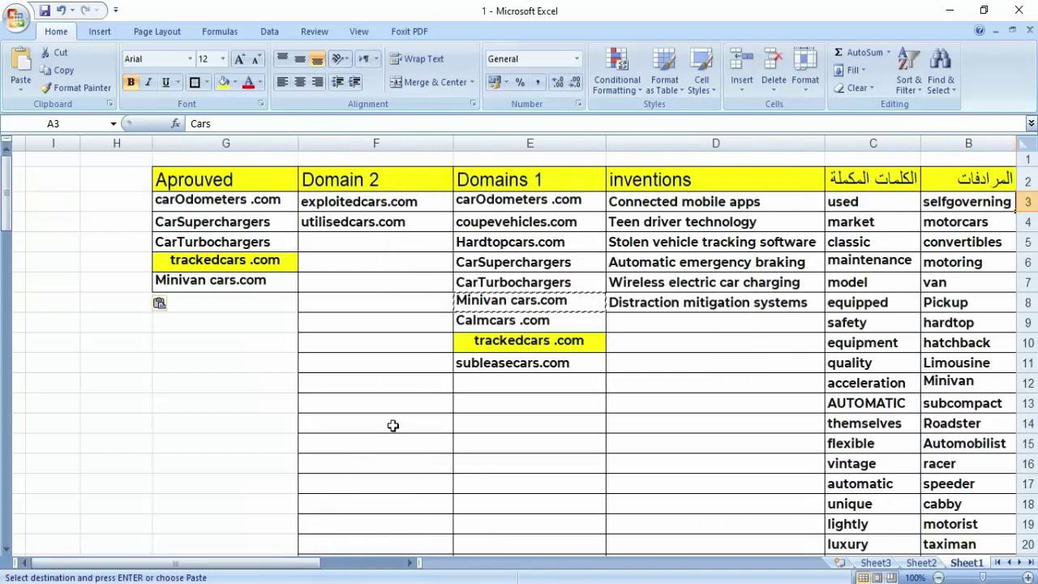
scroll(482, 410, "down", 2)
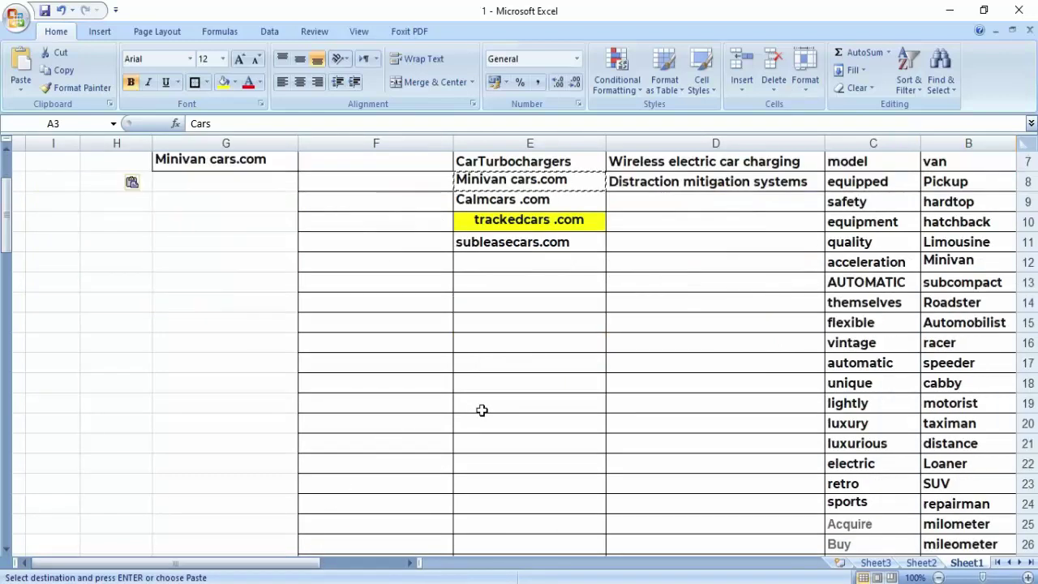
scroll(482, 410, "up", 2)
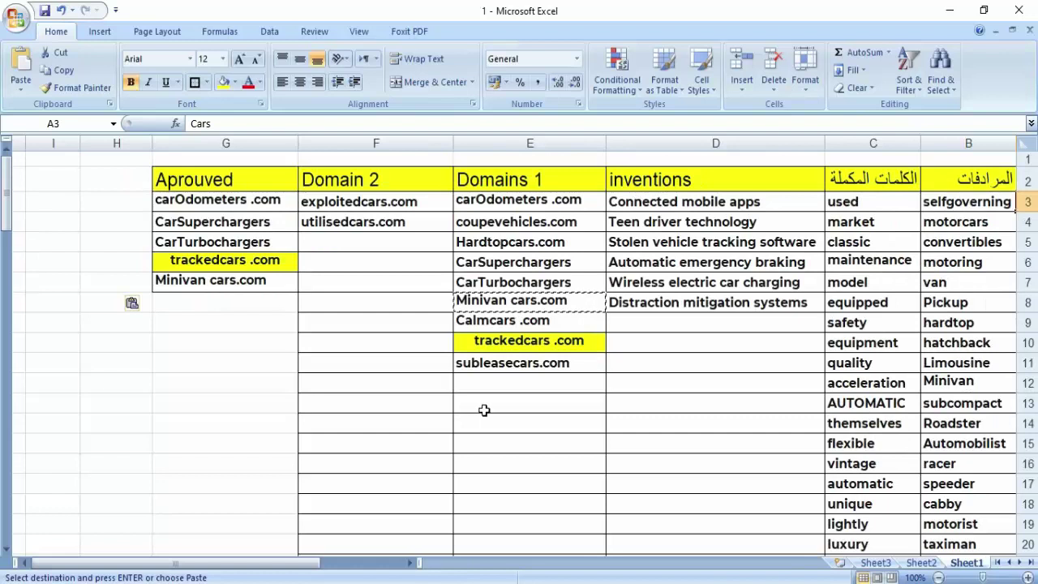